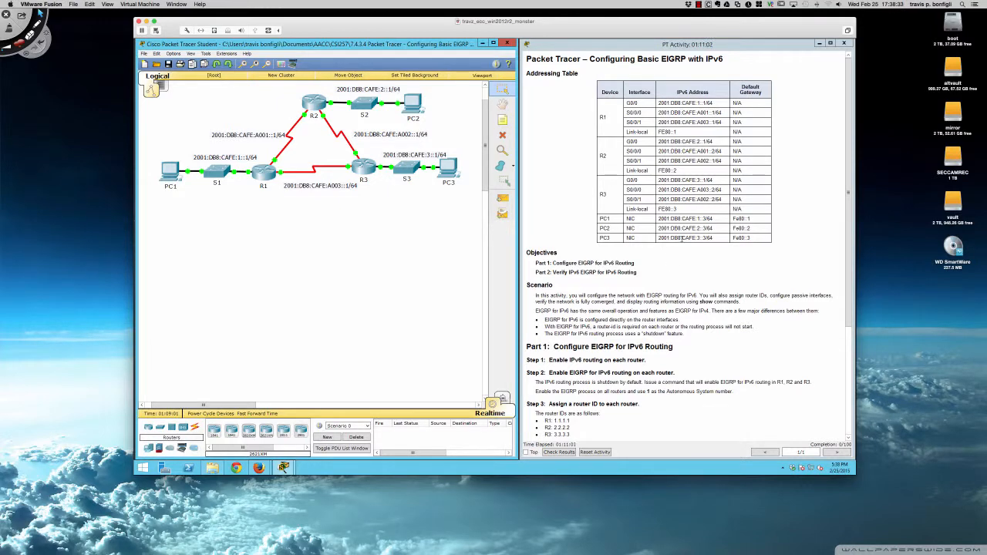
# Open R1's command-line interface, placing its window below the topology and widening it to the edge of the instructions
pyautogui.scroll(-4, 670, 263)
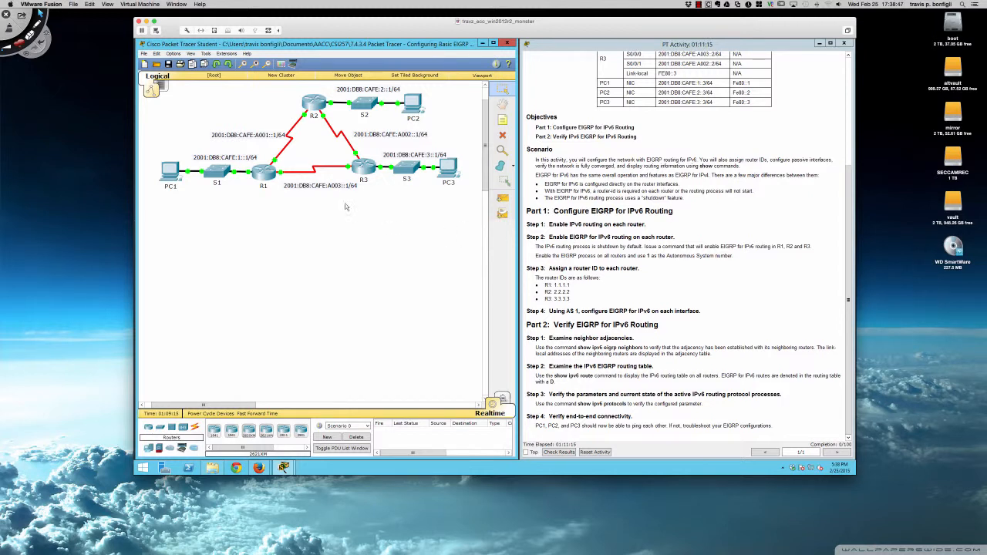
pyautogui.click(259, 176)
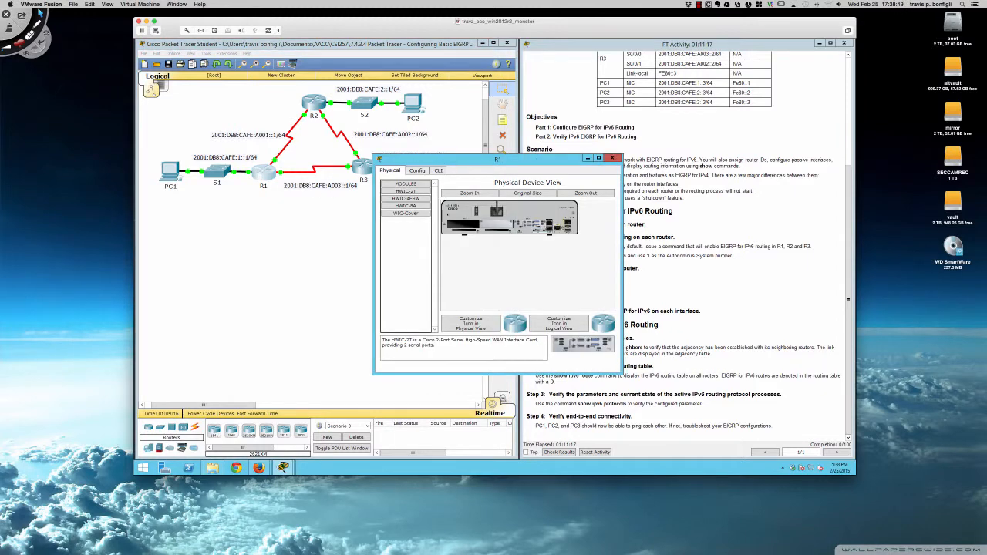
pyautogui.moveTo(459, 163); pyautogui.dragTo(223, 249)
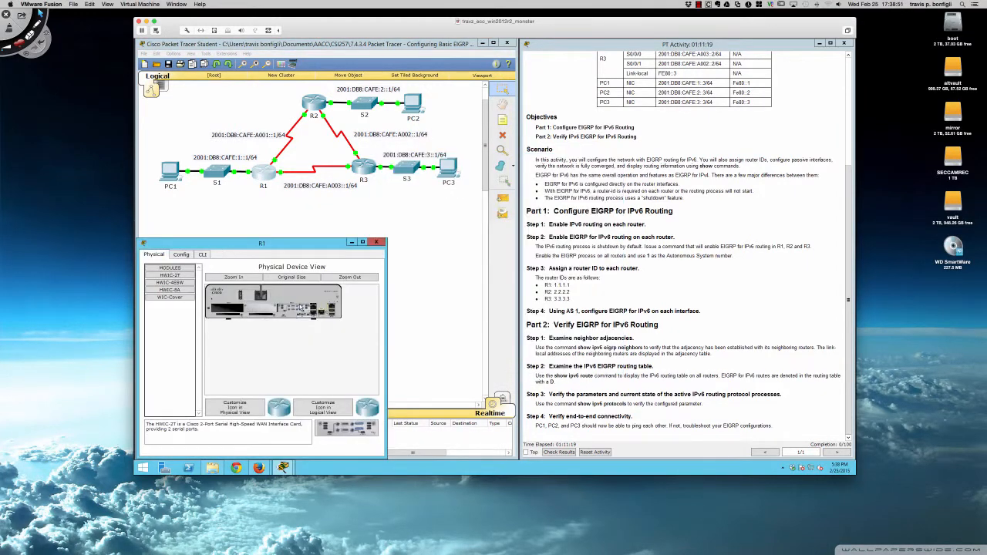
pyautogui.moveTo(386, 323); pyautogui.dragTo(520, 323)
pyautogui.click(203, 253)
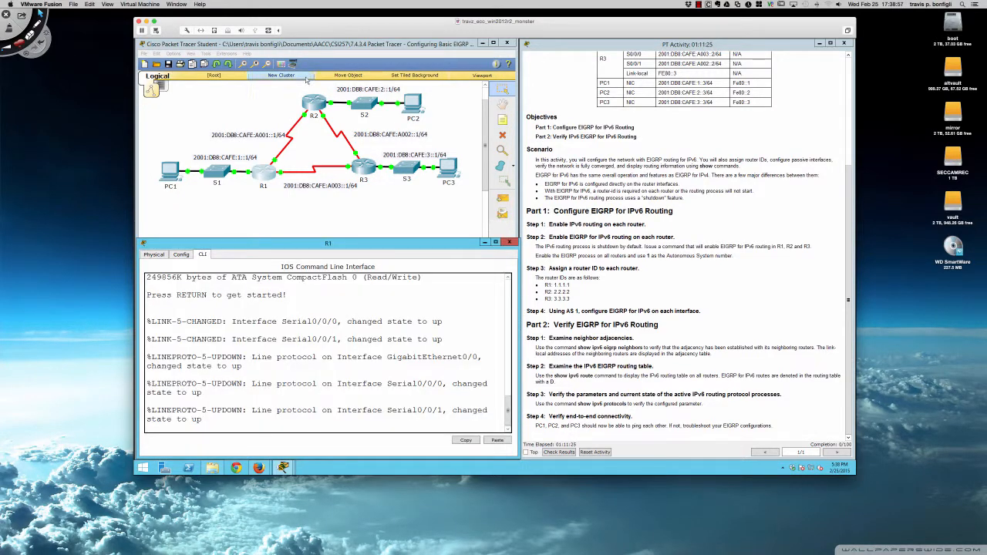
# Open R2's device window, place it below the topology and widen it to the edge of the instructions
pyautogui.click(312, 103)
pyautogui.moveTo(418, 165); pyautogui.dragTo(182, 249)
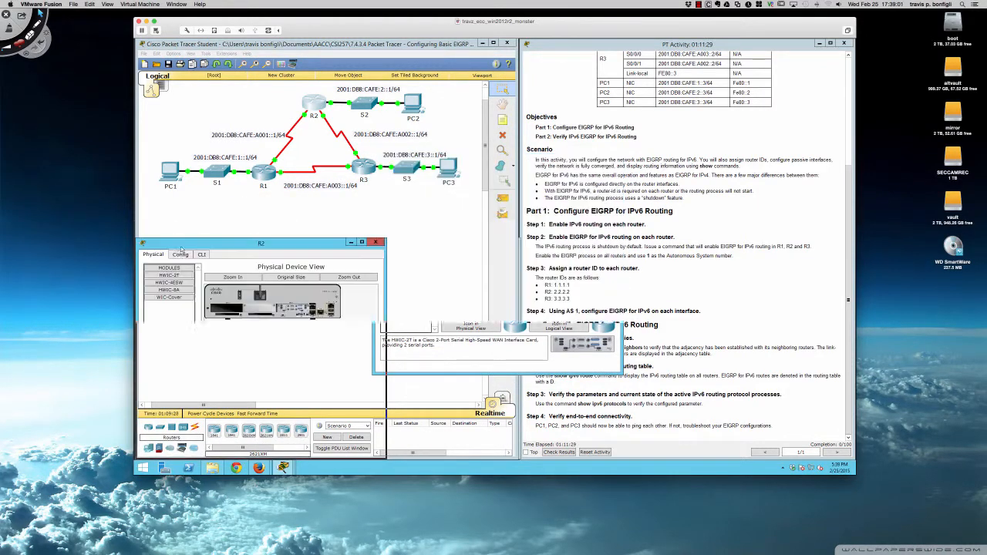
pyautogui.moveTo(383, 311); pyautogui.dragTo(515, 309)
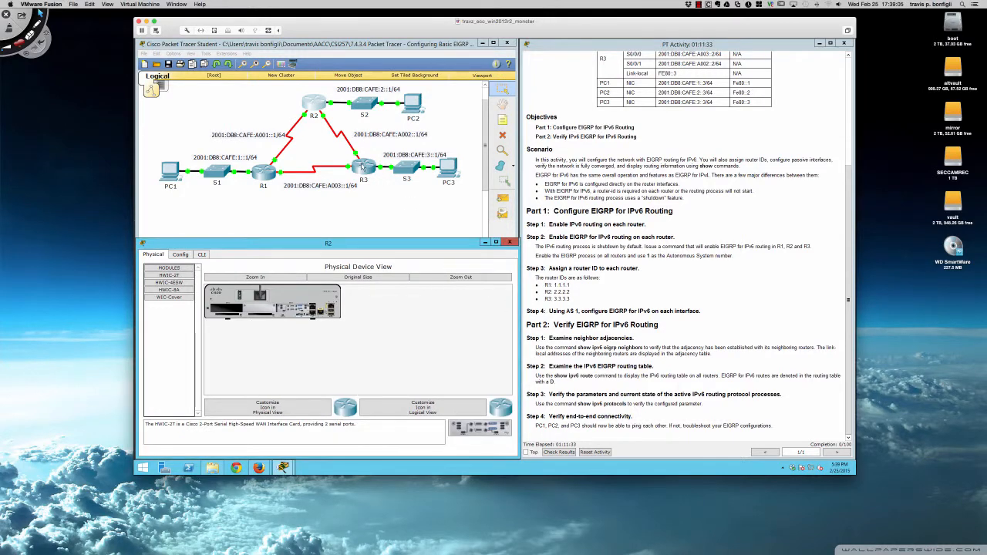
# Open R3's command-line interface, with its window positioned below the topology
pyautogui.click(363, 163)
pyautogui.moveTo(402, 165); pyautogui.dragTo(169, 247)
pyautogui.moveTo(384, 297); pyautogui.dragTo(520, 298)
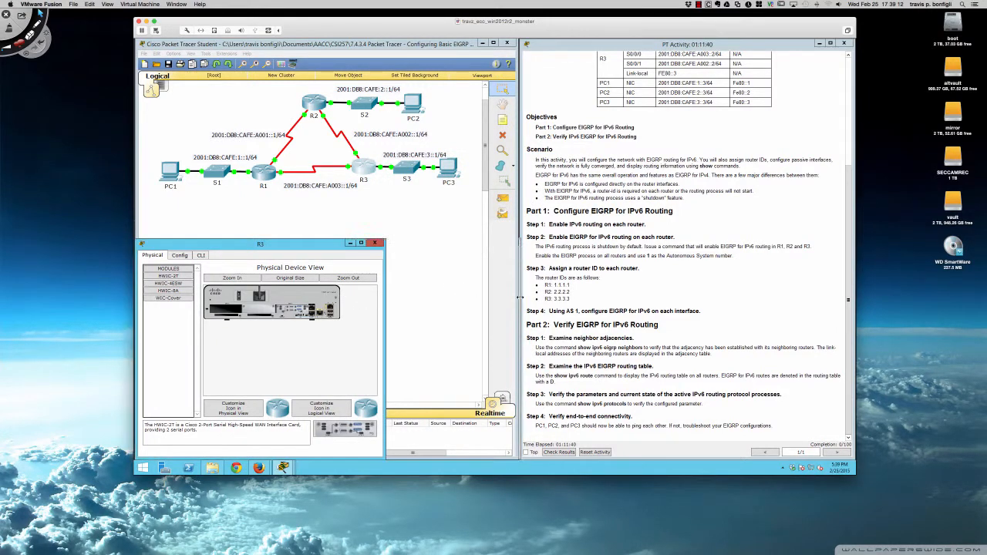
pyautogui.click(201, 256)
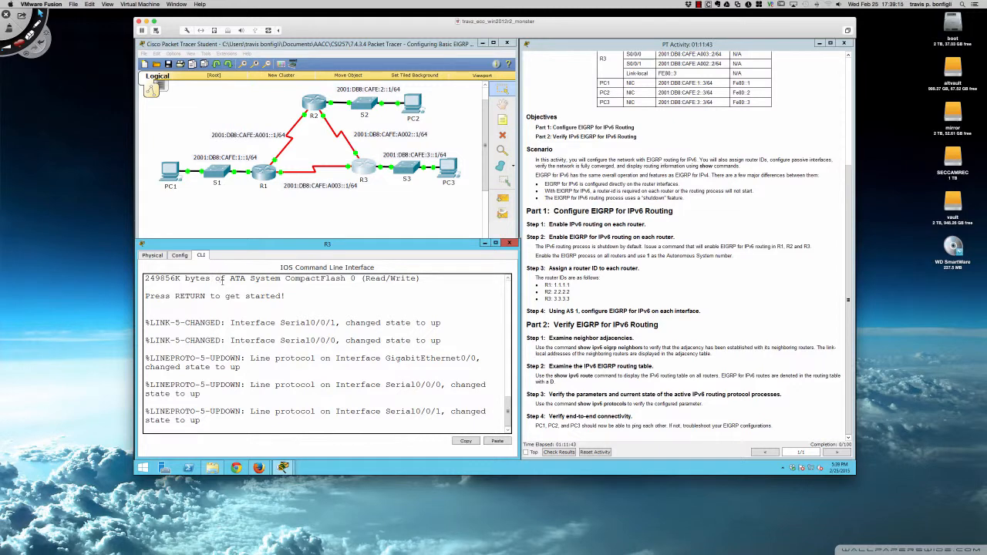
# Start R3's console session, enter privileged mode with enable, and enter global configuration mode with conf t
pyautogui.press('Return')
pyautogui.press('Return')
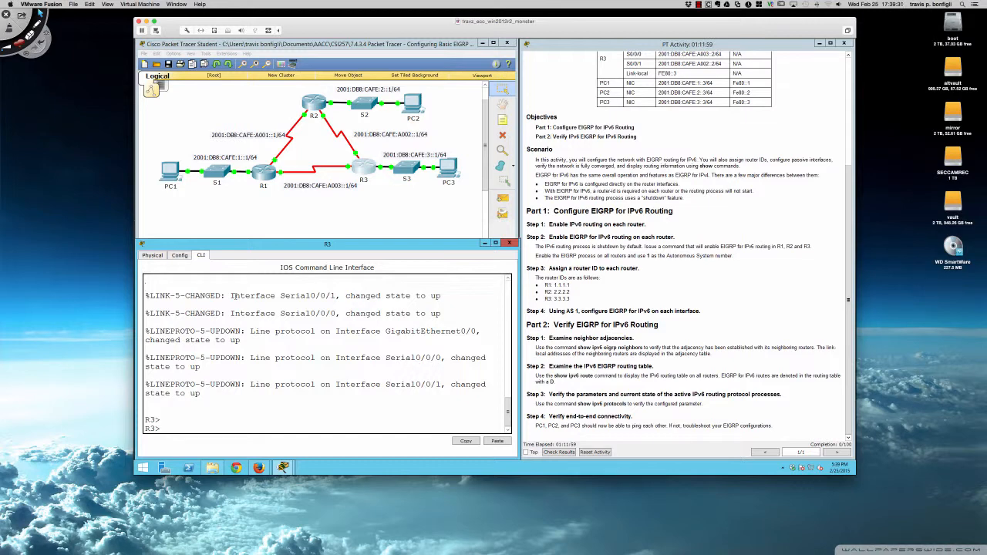
pyautogui.write('en')
pyautogui.press('Tab')
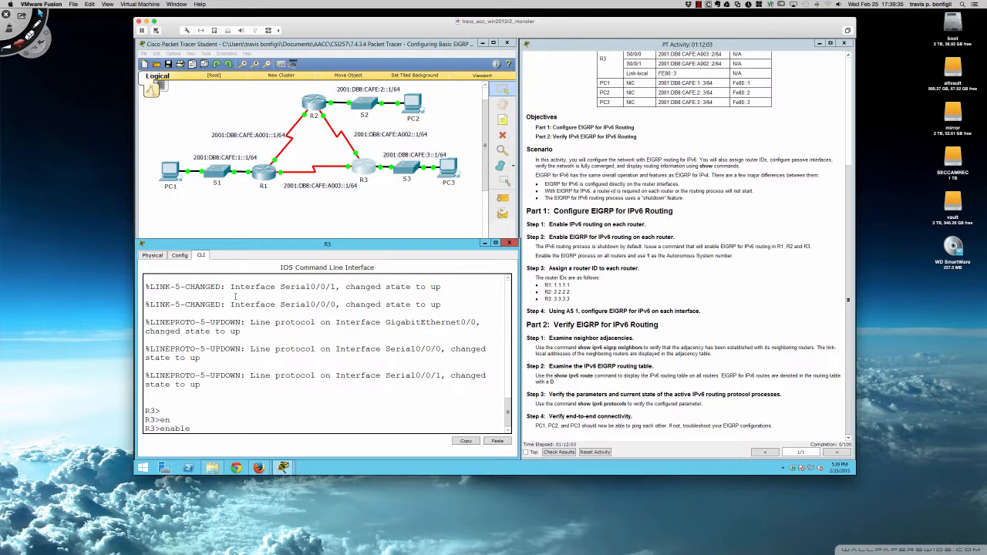
pyautogui.press('Return')
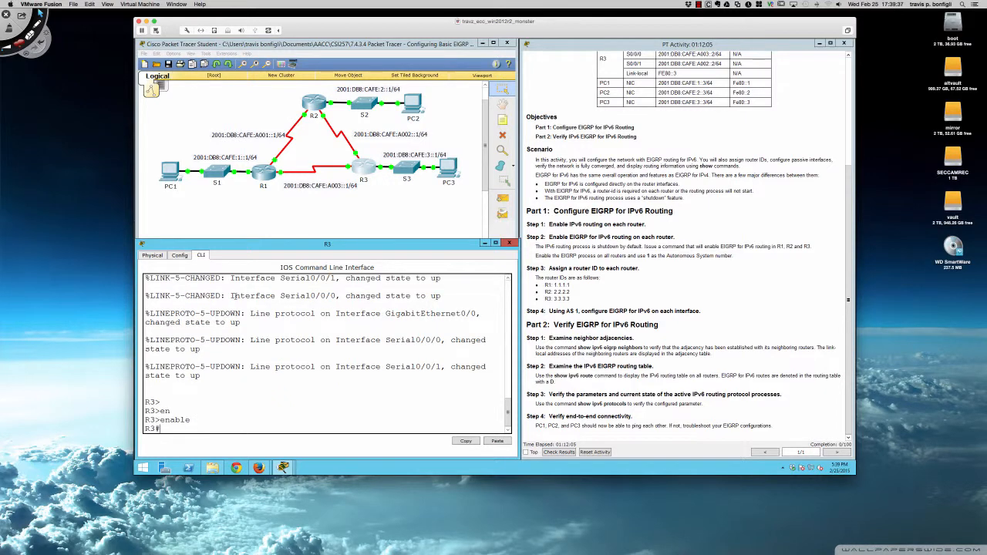
pyautogui.write('conf t')
pyautogui.press('Return')
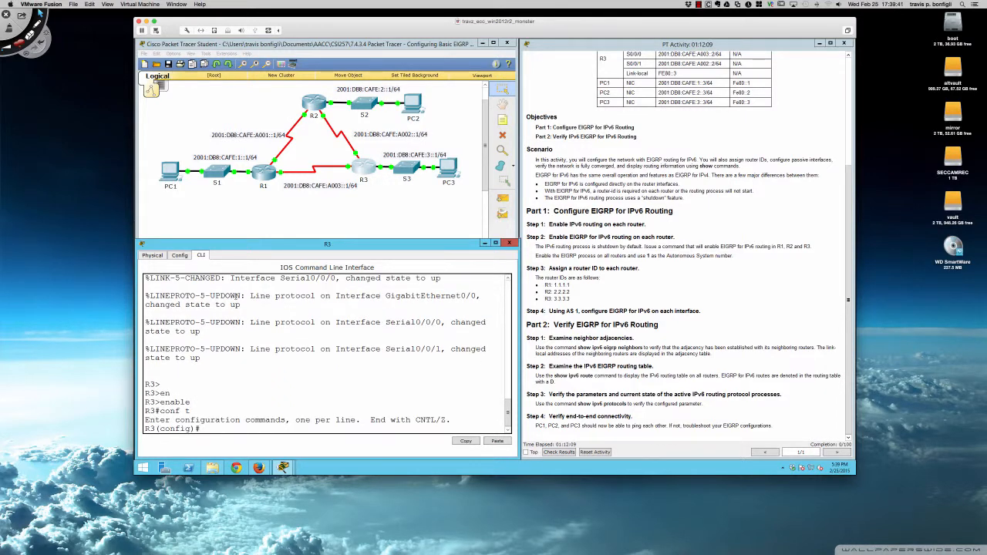
pyautogui.press('Return')
pyautogui.press('Return')
pyautogui.press('Return')
# Enable IPv6 routing on R3 with the ipv6 unicast-routing command
pyautogui.write('ipv')
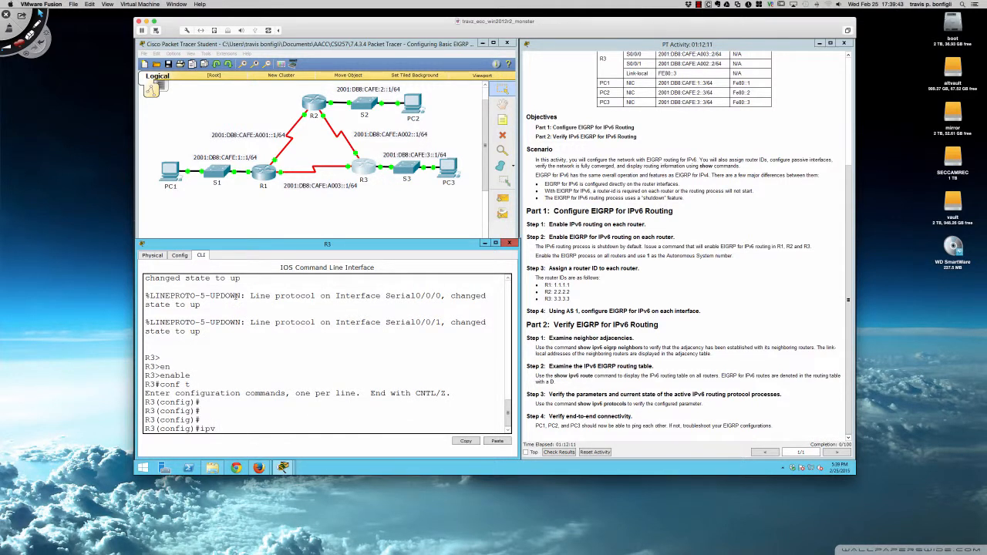
pyautogui.write('6 unnnnnnnnnnnnnnnnnnnn')
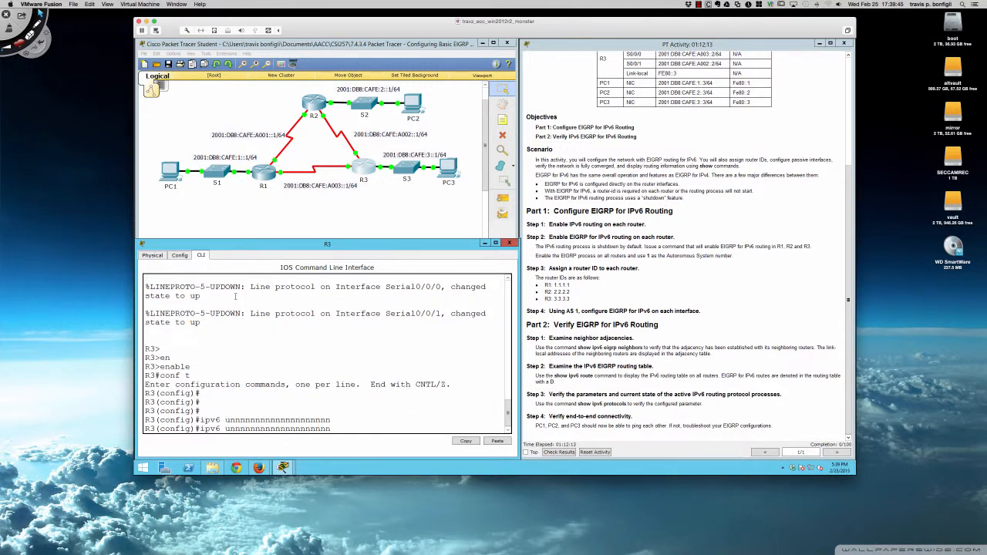
pyautogui.press('BackSpace')
pyautogui.press('BackSpace')
pyautogui.press('BackSpace')
pyautogui.press('BackSpace')
pyautogui.press('BackSpace')
pyautogui.press('BackSpace')
pyautogui.press('BackSpace')
pyautogui.press('BackSpace')
pyautogui.press('BackSpace')
pyautogui.press('BackSpace')
pyautogui.press('BackSpace')
pyautogui.press('BackSpace')
pyautogui.press('BackSpace')
pyautogui.press('BackSpace')
pyautogui.press('BackSpace')
pyautogui.press('BackSpace')
pyautogui.press('BackSpace')
pyautogui.press('BackSpace')
pyautogui.press('BackSpace')
pyautogui.press('BackSpace')
pyautogui.press('Tab')
pyautogui.press('Return')
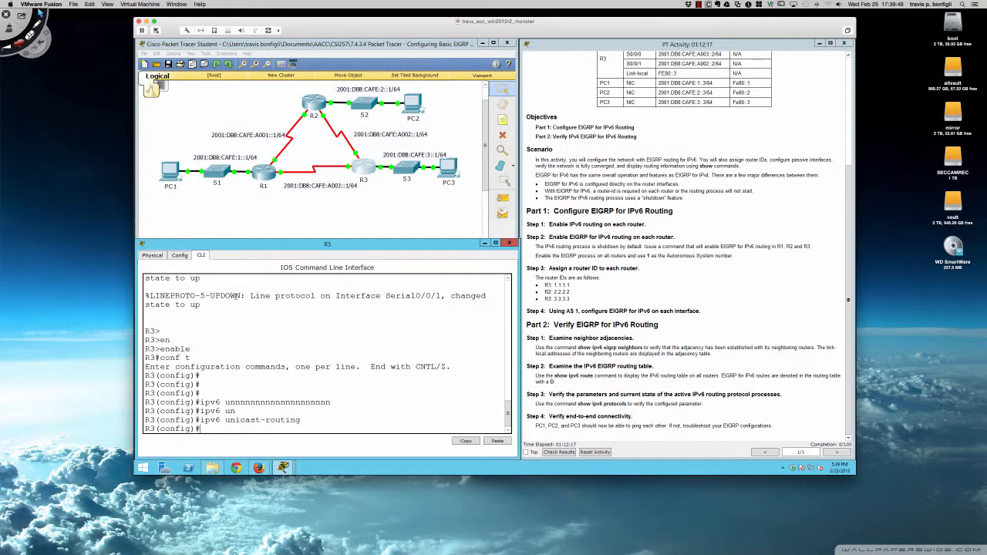
# Bring up R1's console and enter privileged and then global configuration mode with en and conf t
pyautogui.click(265, 176)
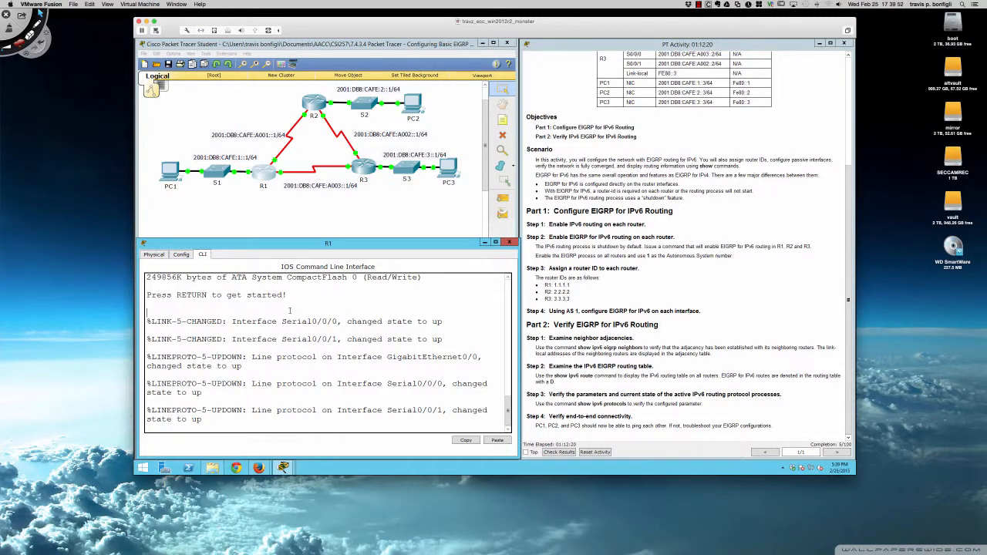
pyautogui.press('Return')
pyautogui.press('Return')
pyautogui.press('Return')
pyautogui.write('en')
pyautogui.press('Return')
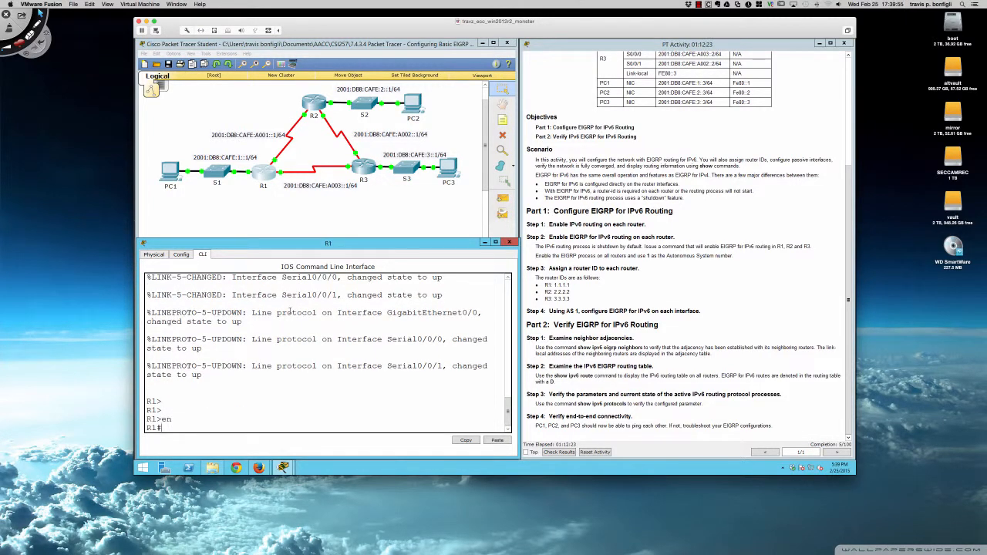
pyautogui.write('conf t')
pyautogui.press('Return')
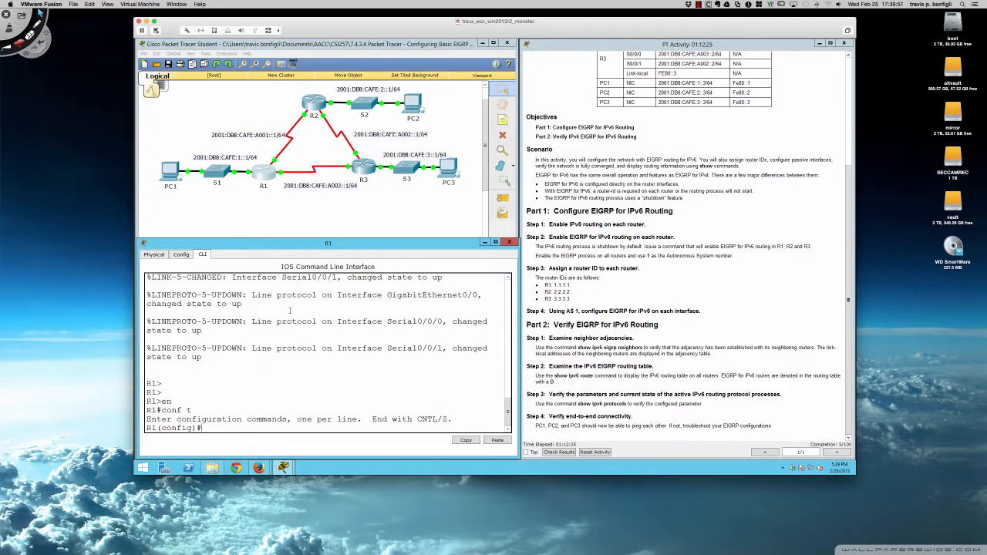
# Enable IPv6 routing on R1 with the ipv6 unicast-routing command
pyautogui.write('ipv6 uni')
pyautogui.press('Tab')
pyautogui.press('Return')
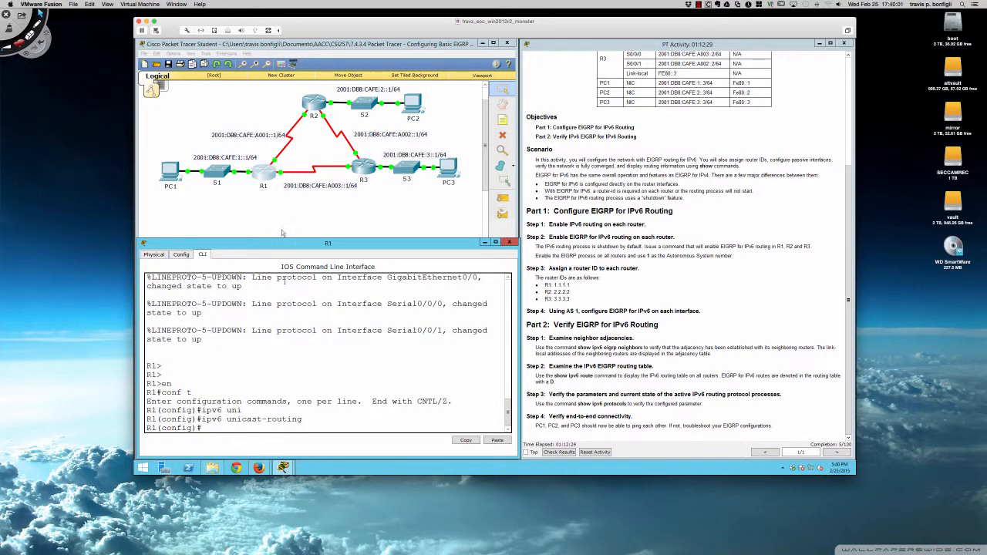
# Open R2's command-line interface and enter global configuration mode using en and conf t
pyautogui.click(312, 104)
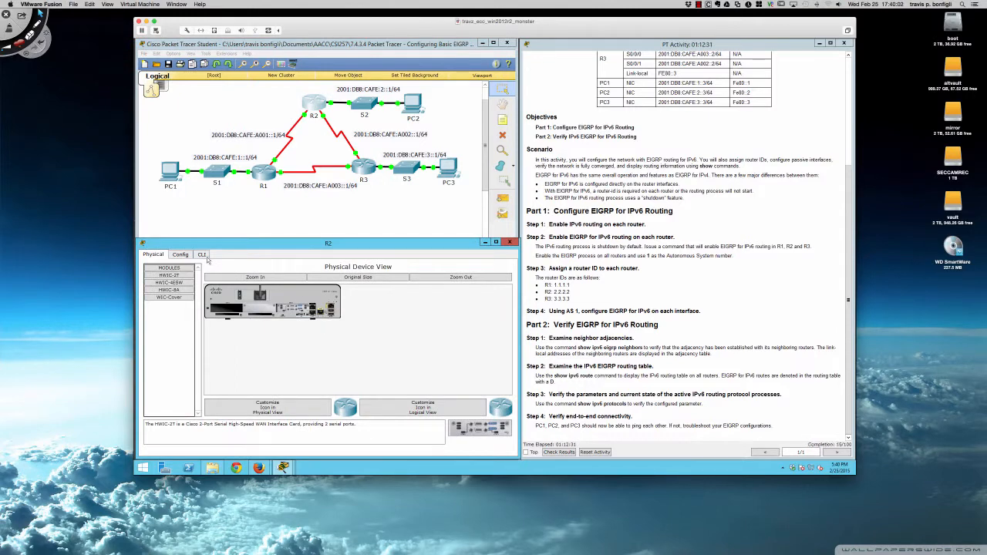
pyautogui.click(202, 256)
pyautogui.press('Return')
pyautogui.press('Return')
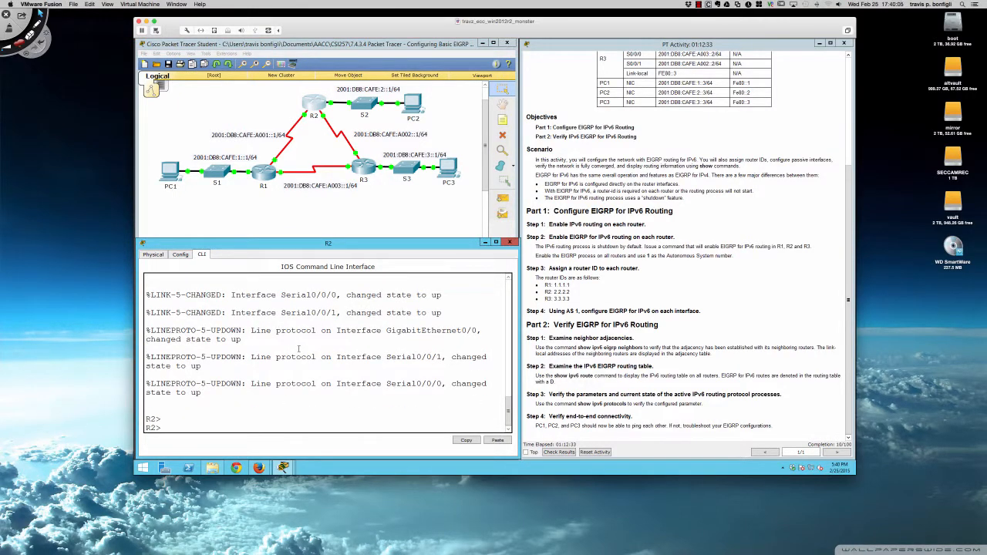
pyautogui.write('en')
pyautogui.press('Return')
pyautogui.write('conf t')
pyautogui.press('Return')
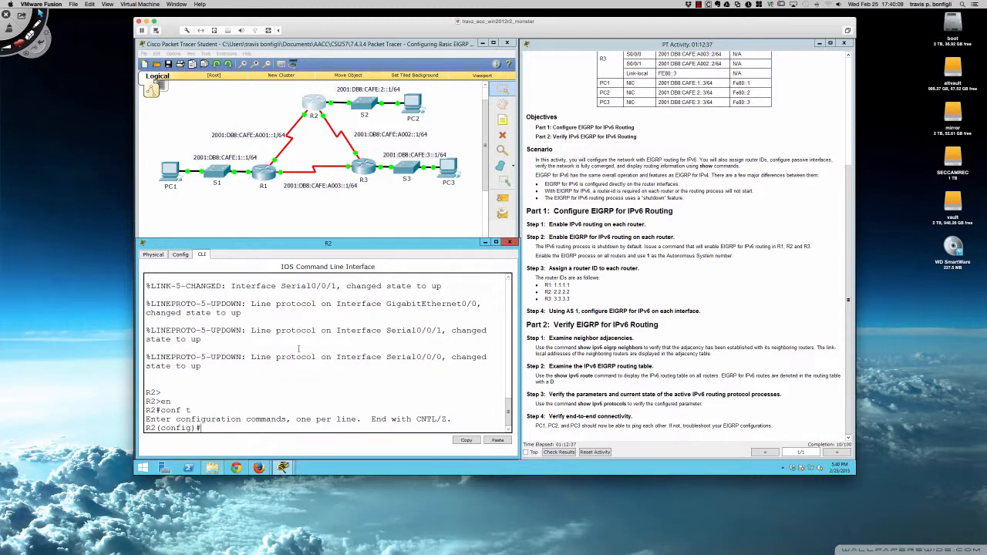
# Enable IPv6 routing on R2 with the ipv6 unicast-routing command
pyautogui.write('ipv6 uni')
pyautogui.press('Tab')
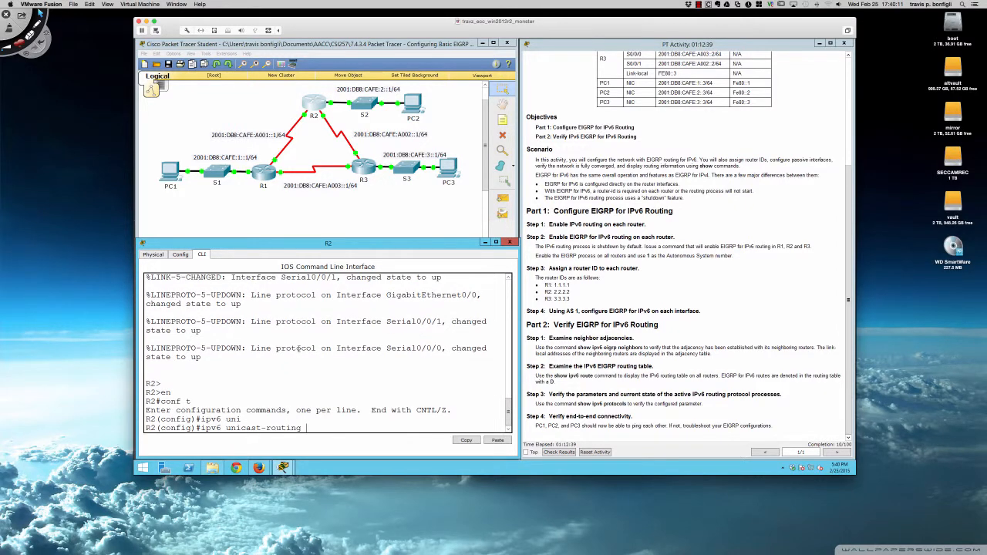
pyautogui.press('Return')
pyautogui.press('Return')
pyautogui.press('Return')
pyautogui.press('Return')
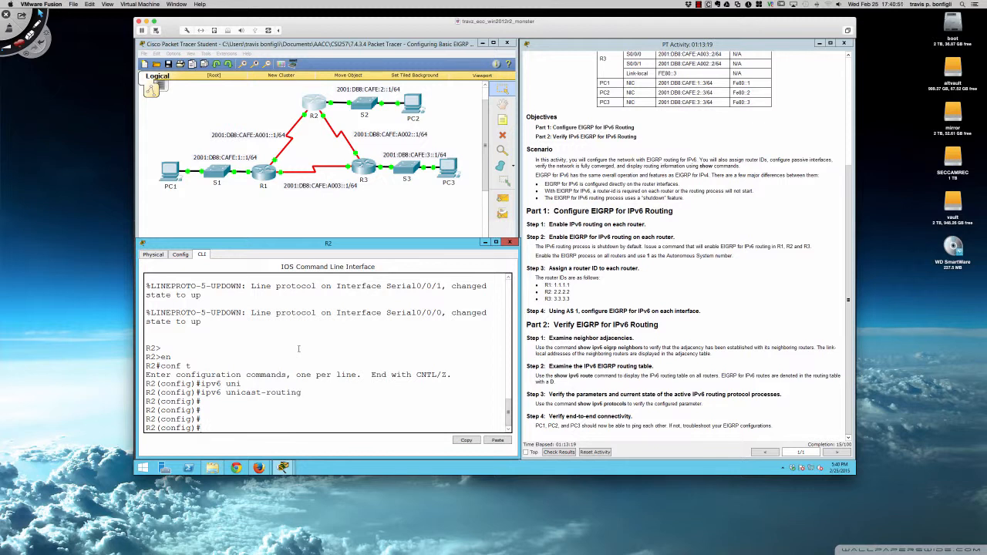
# Create the IPv6 EIGRP process for autonomous system 1 on R2 with ipv6 router eigrp 1
pyautogui.write('ipv')
pyautogui.write('6 eigrp')
pyautogui.press('BackSpace')
pyautogui.press('BackSpace')
pyautogui.press('BackSpace')
pyautogui.press('BackSpace')
pyautogui.press('BackSpace')
pyautogui.press('BackSpace')
pyautogui.write('router eigrp 1')
pyautogui.press('Return')
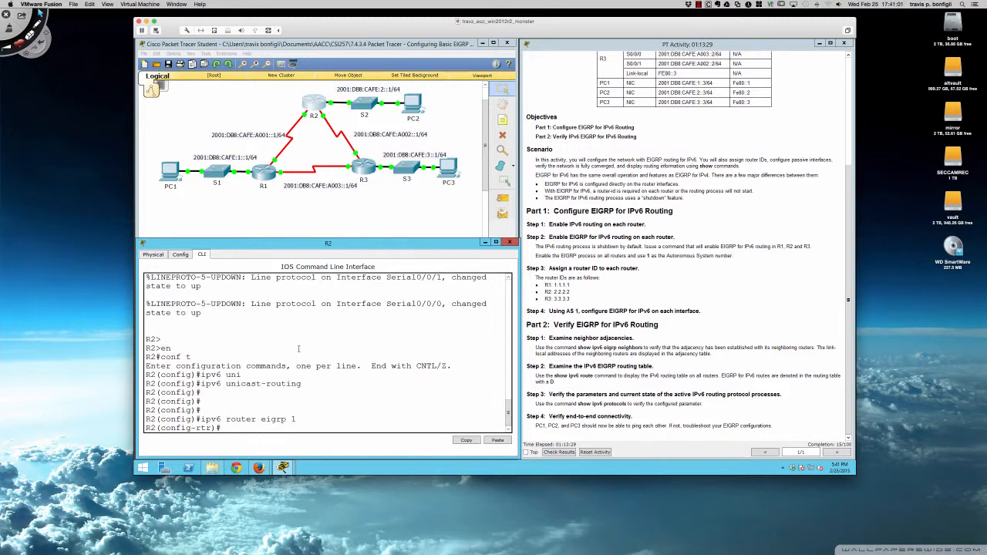
# Examine R2's running configuration with do sh run, paging down to the ipv6 router eigrp 1 section
pyautogui.write('do sh run')
pyautogui.press('Return')
pyautogui.press('space')
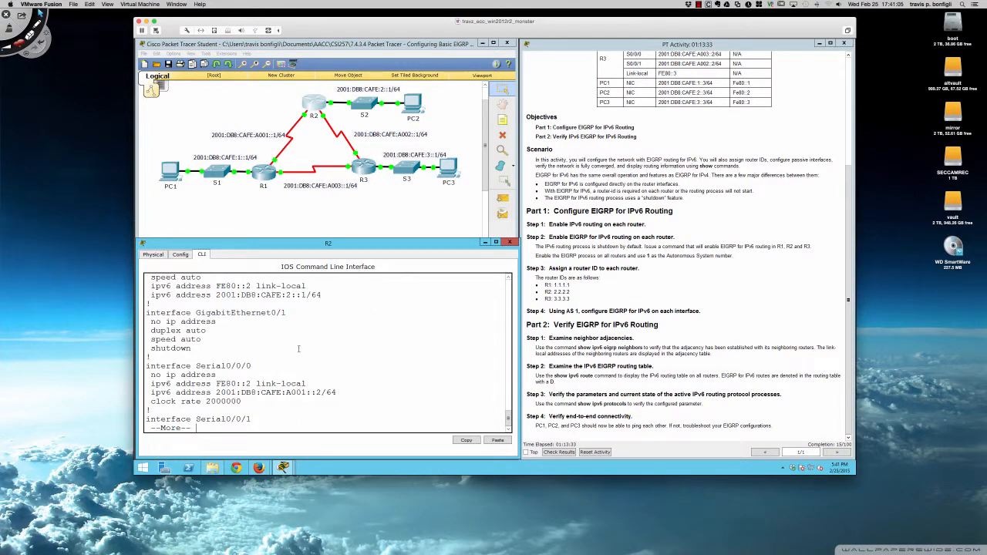
pyautogui.press('space')
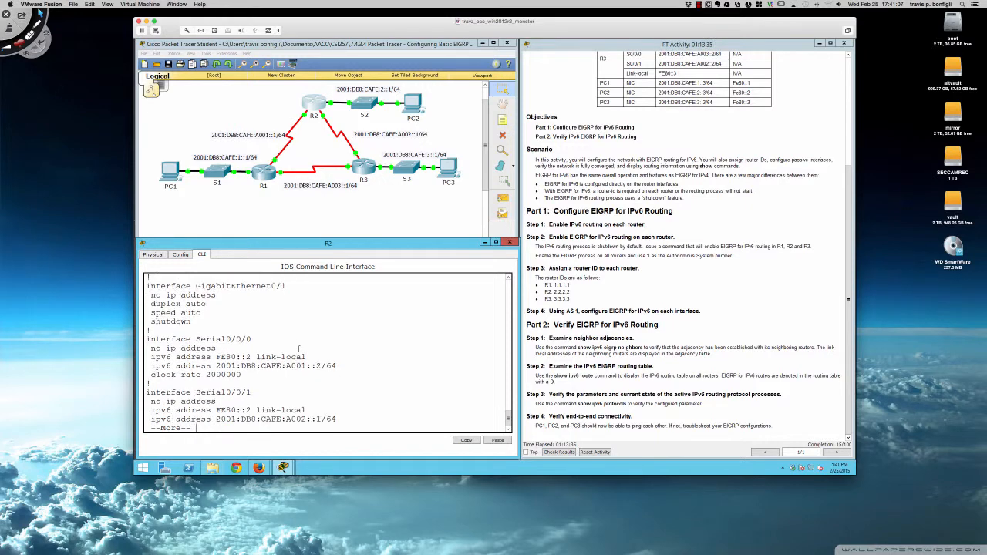
pyautogui.press('Return')
pyautogui.press('Return')
pyautogui.press('Return')
pyautogui.press('Return')
pyautogui.press('Return')
pyautogui.press('Return')
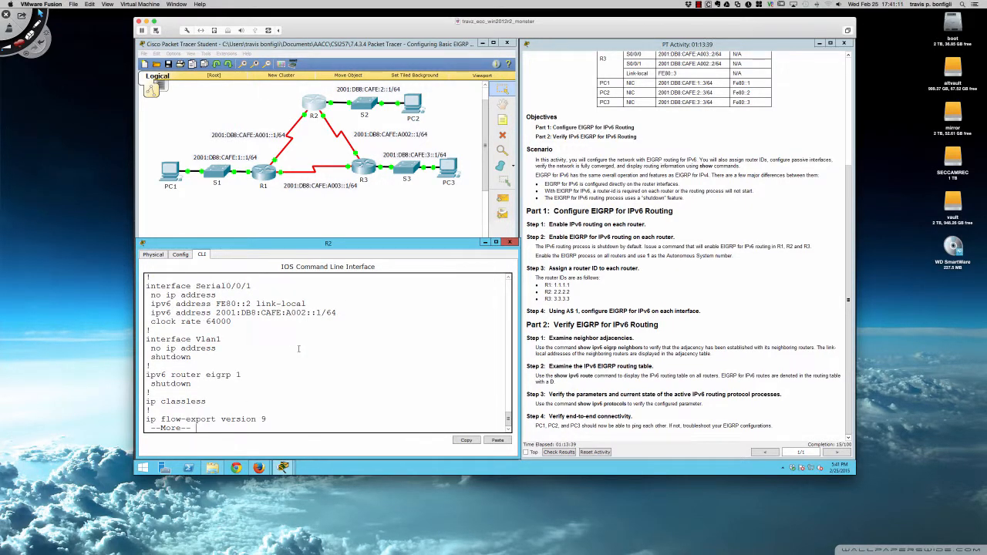
pyautogui.press('q')
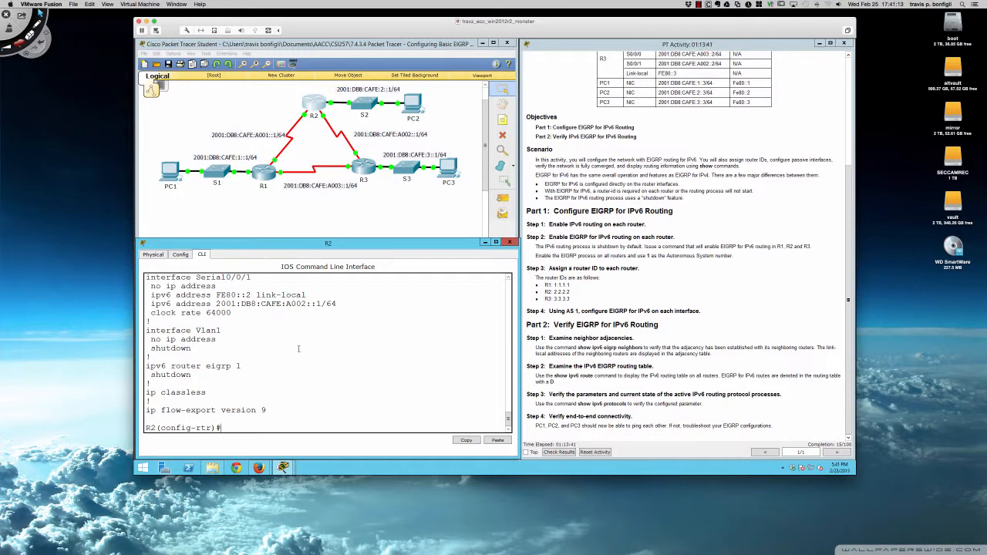
# Check R2's IOS version with do sh ver, examining the system image file name and the license information
pyautogui.write('do sh ver')
pyautogui.press('Return')
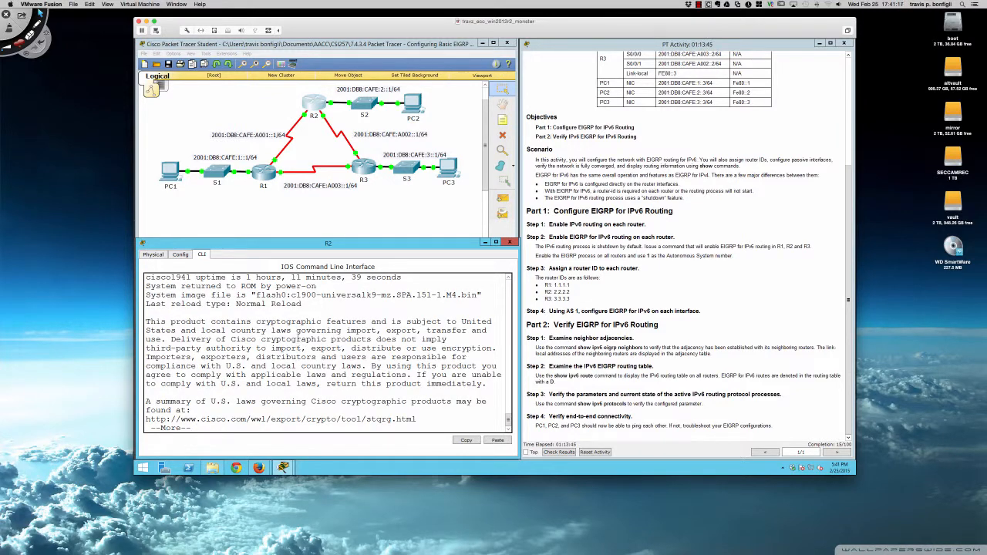
pyautogui.moveTo(416, 294); pyautogui.dragTo(447, 295)
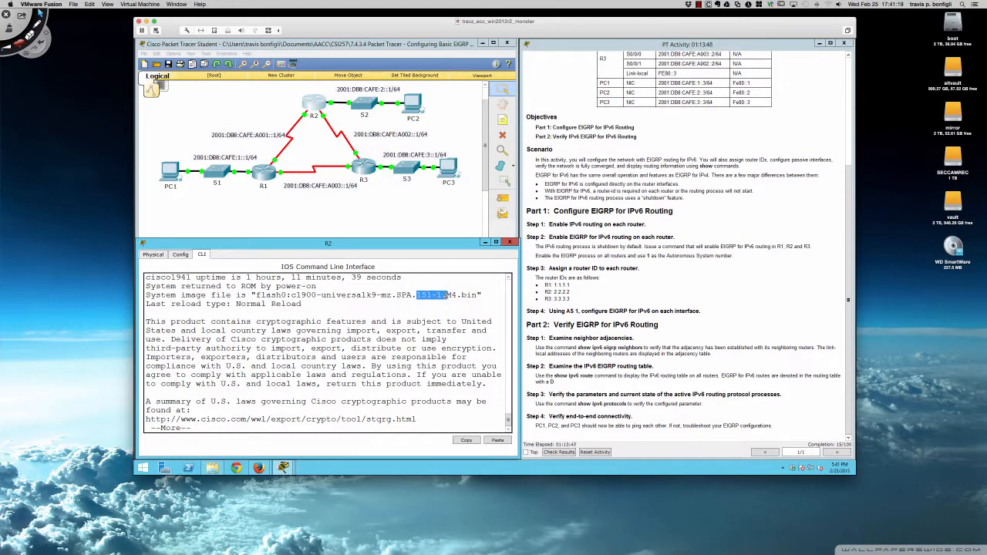
pyautogui.click(396, 321)
pyautogui.press('space')
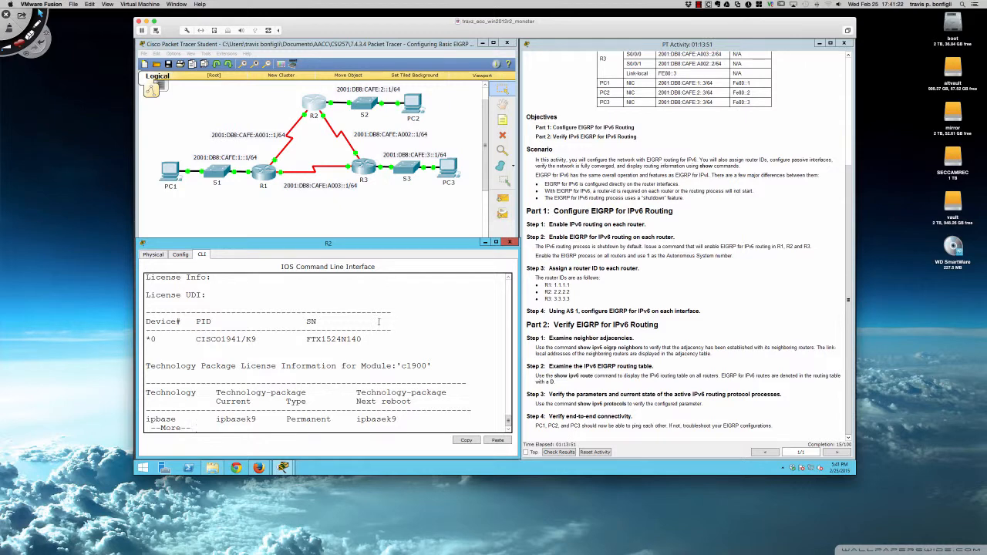
pyautogui.press('space')
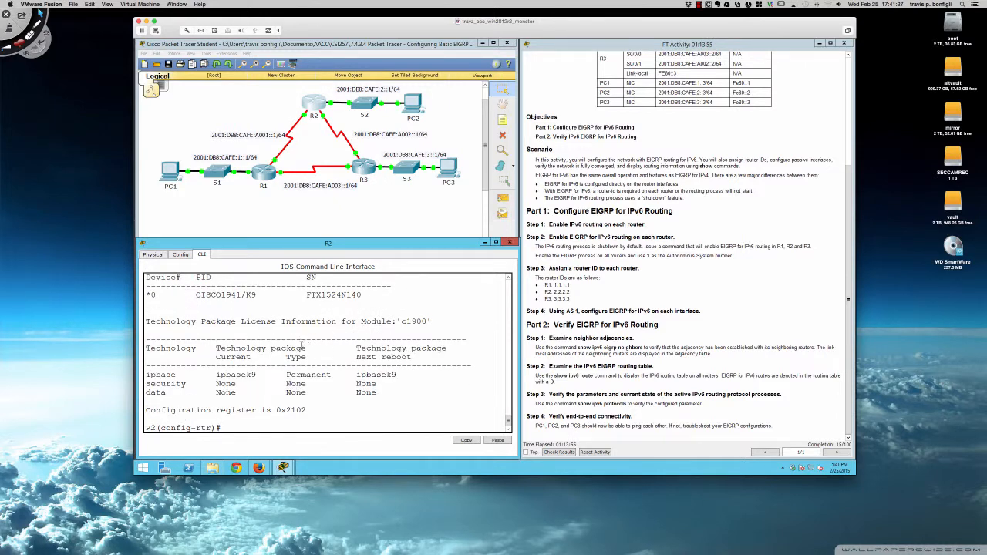
# Switch to the R6 (1841) console session in SecureCRT and enter privileged EXEC mode with en
pyautogui.moveTo(4, 549)
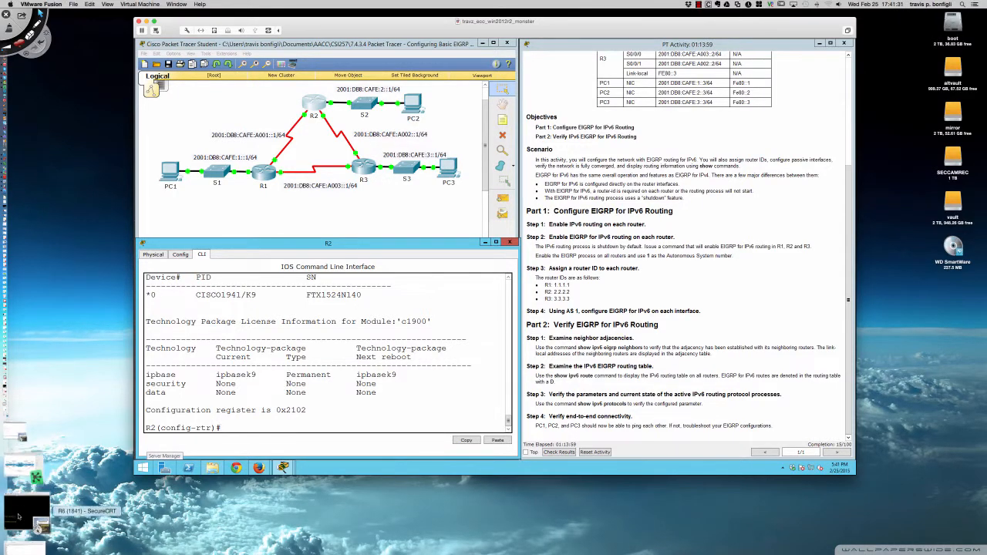
pyautogui.click(18, 516)
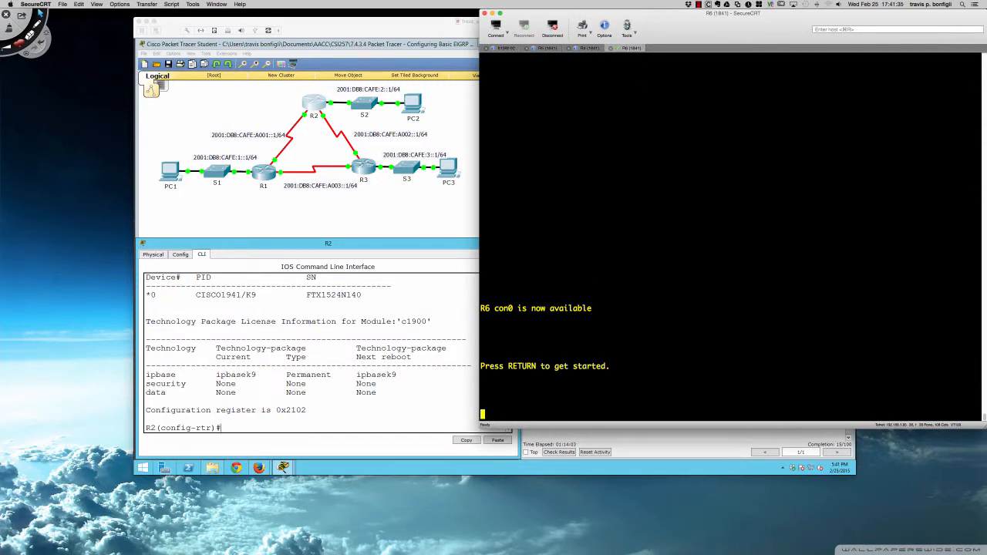
pyautogui.press('Return')
pyautogui.press('Return')
pyautogui.press('Return')
pyautogui.press('Return')
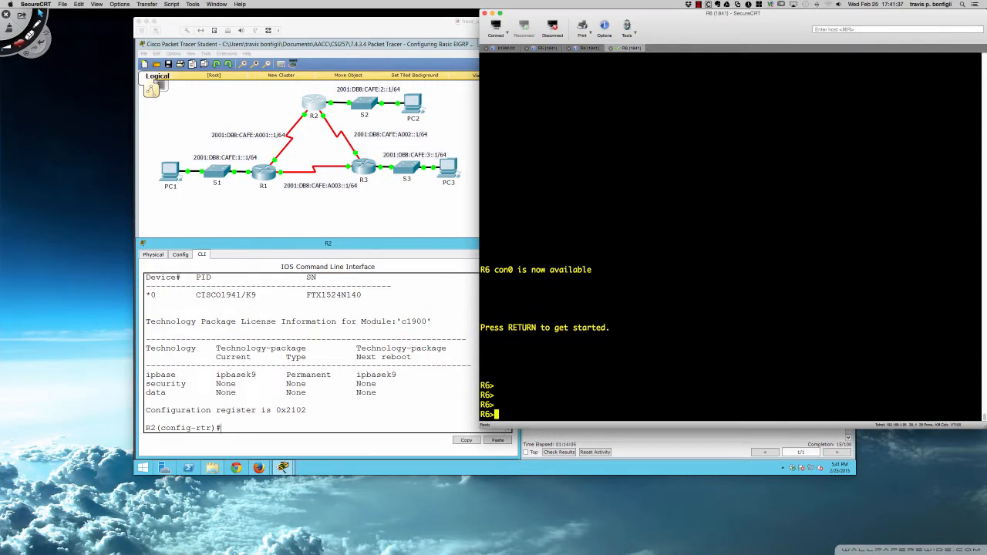
pyautogui.write('en')
pyautogui.press('Return')
pyautogui.press('Return')
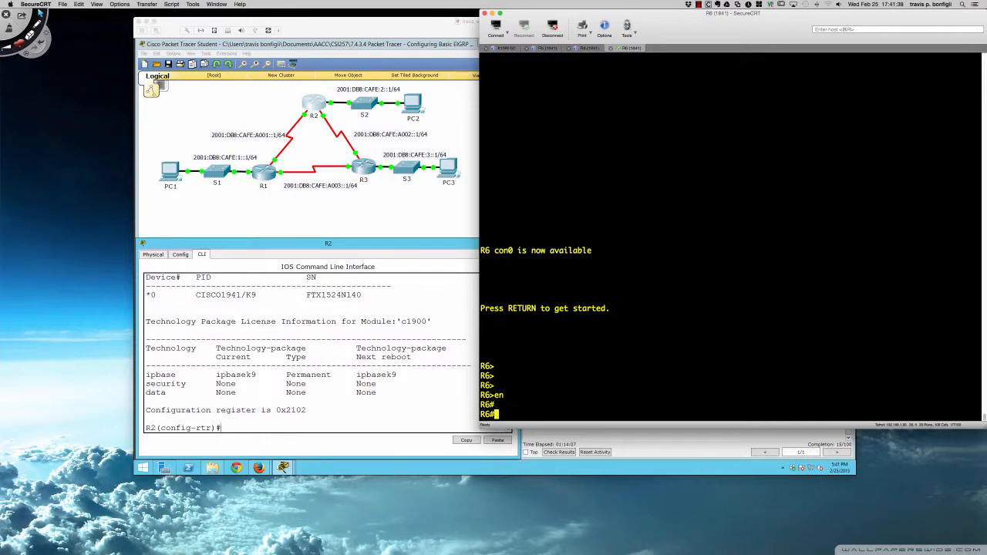
# Display only the EIGRP sections of R6's running configuration with sh run | sec eigrp
pyautogui.press('Return')
pyautogui.write('sh')
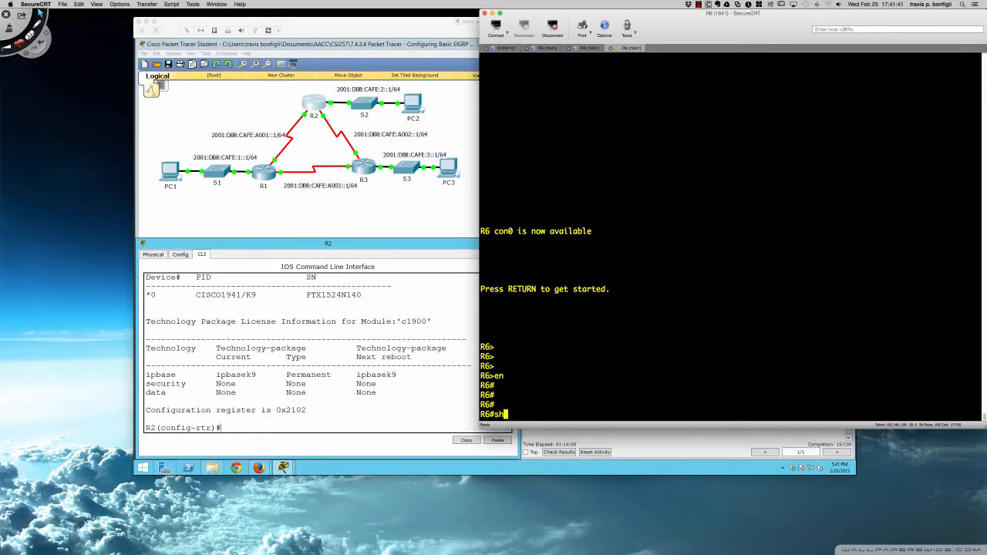
pyautogui.write(' run | sec eigrp')
pyautogui.press('Return')
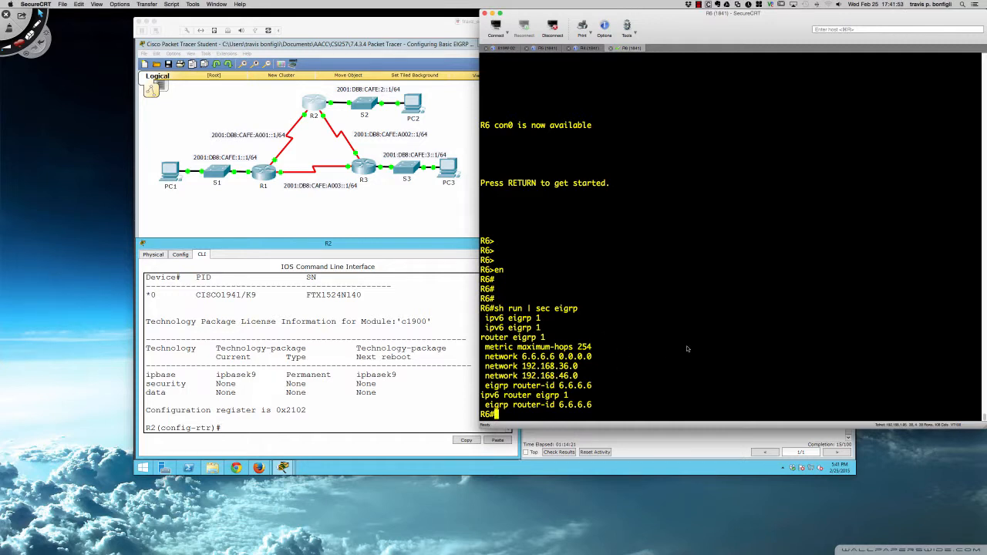
# Remove the IPv6 EIGRP process for autonomous system 1 from R6 with no ipv6 router eigrp 1 in global configuration mode
pyautogui.press('Return')
pyautogui.press('Return')
pyautogui.press('Return')
pyautogui.write('conf t')
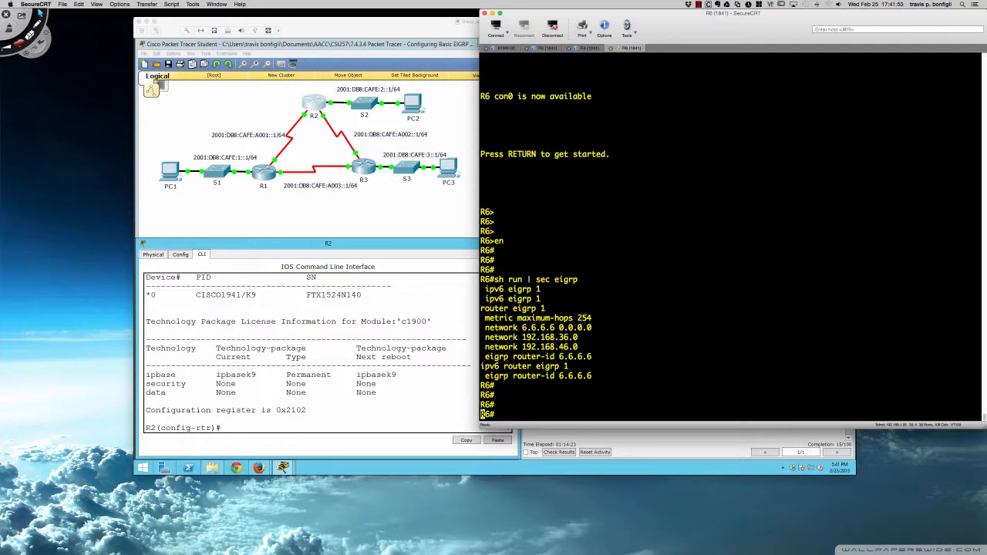
pyautogui.press('Return')
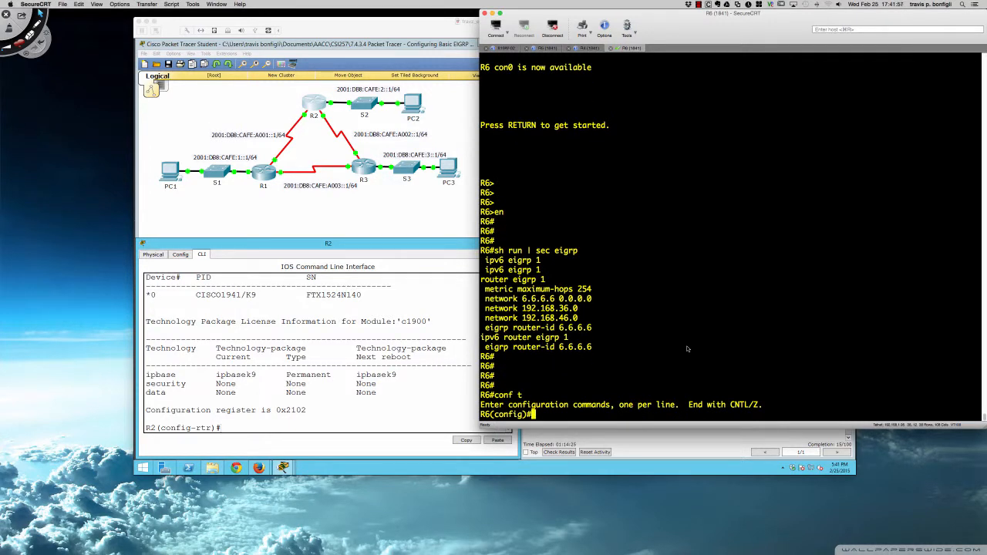
pyautogui.write('no ipv6 router eigrp 1')
pyautogui.press('Return')
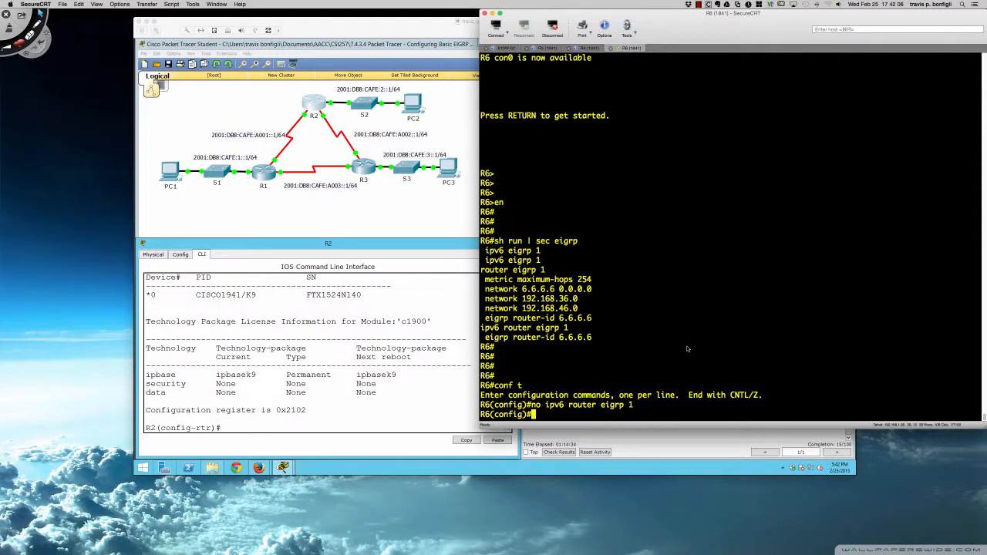
pyautogui.press('Return')
pyautogui.press('Return')
pyautogui.press('Return')
pyautogui.press('Return')
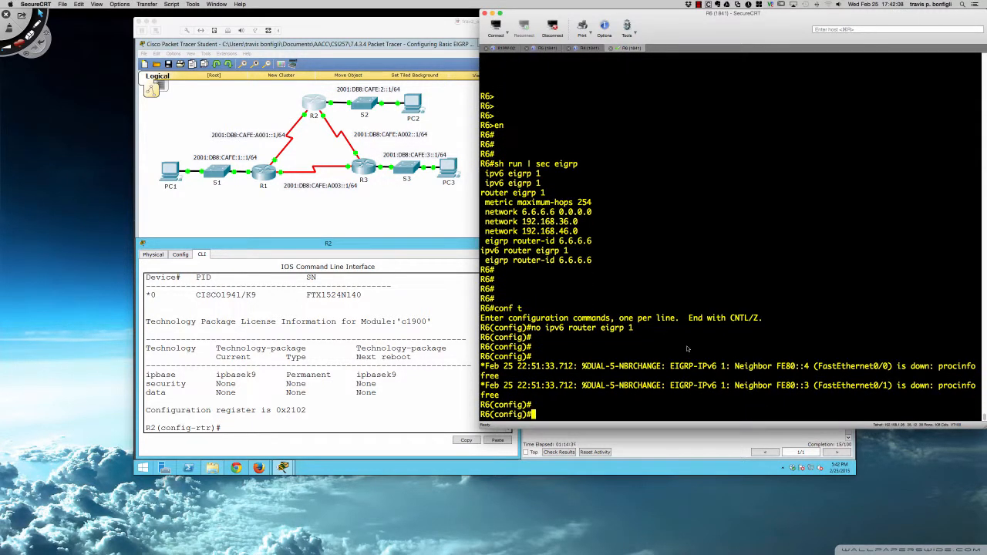
# Recreate the process on R6 with ipv6 router eigrp 1 and check it with do sh run | sec eigrp
pyautogui.write('ipv6 router eigrp 1')
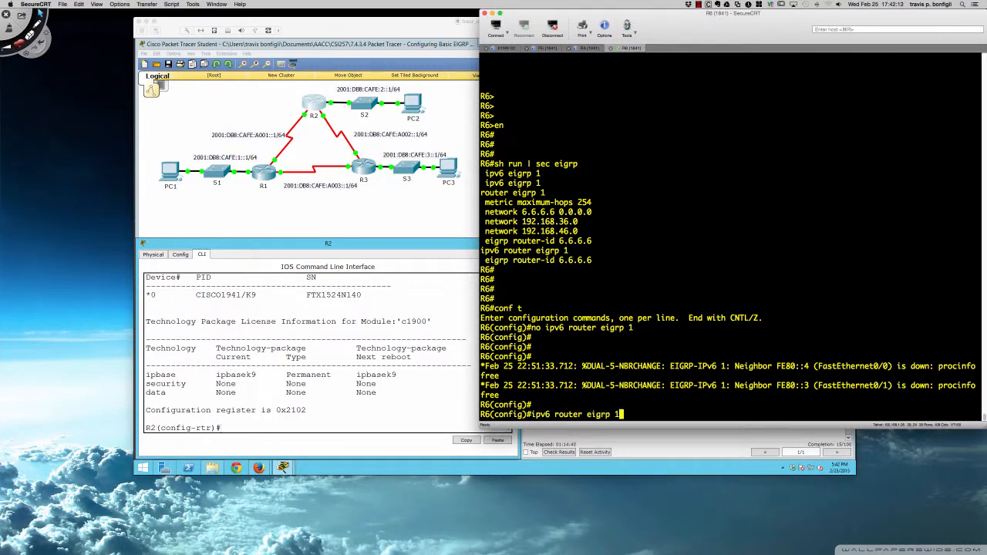
pyautogui.press('Return')
pyautogui.press('Return')
pyautogui.press('Return')
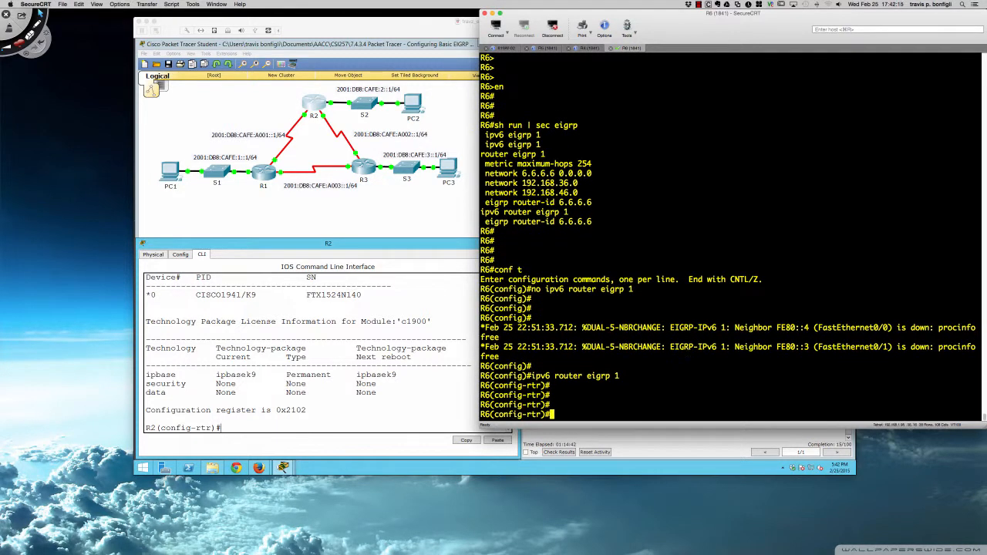
pyautogui.write('do sh run | sec eigrp')
pyautogui.press('Return')
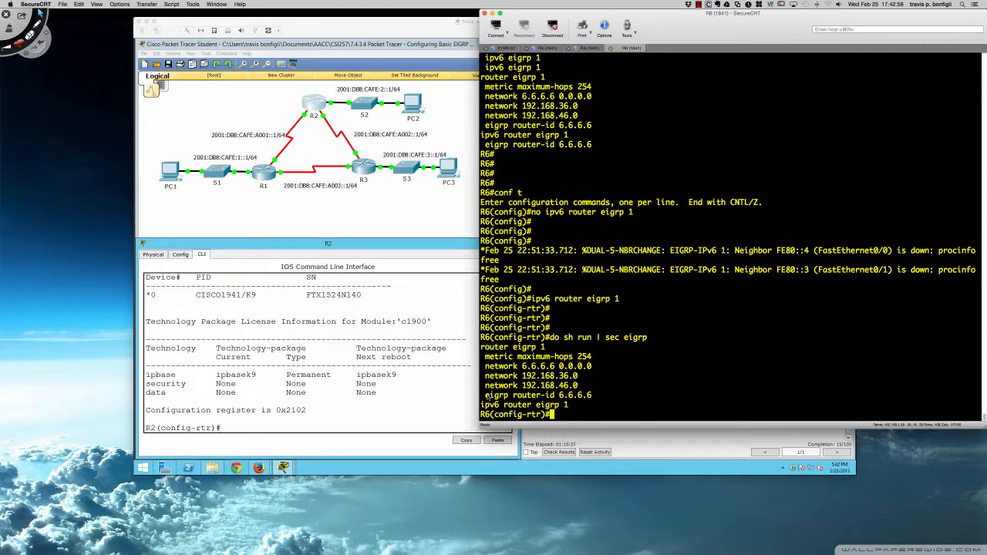
# Set the router ID of R6's IPv6 EIGRP process by reusing the eigrp router-id 6.6.6.6 line from the output
pyautogui.moveTo(485, 394); pyautogui.dragTo(592, 396)
pyautogui.press('super+c')
pyautogui.rightClick(592, 395)
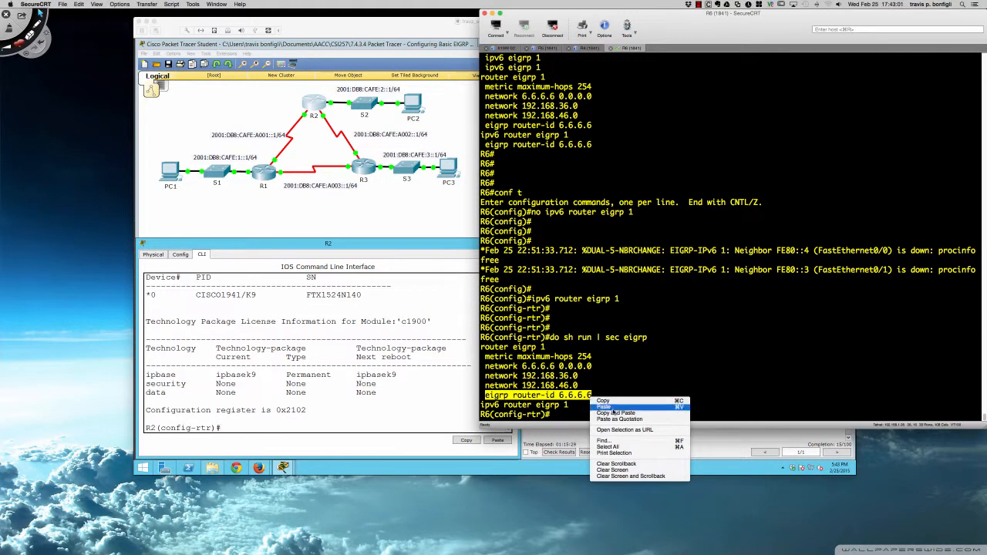
pyautogui.click(616, 402)
pyautogui.press('Return')
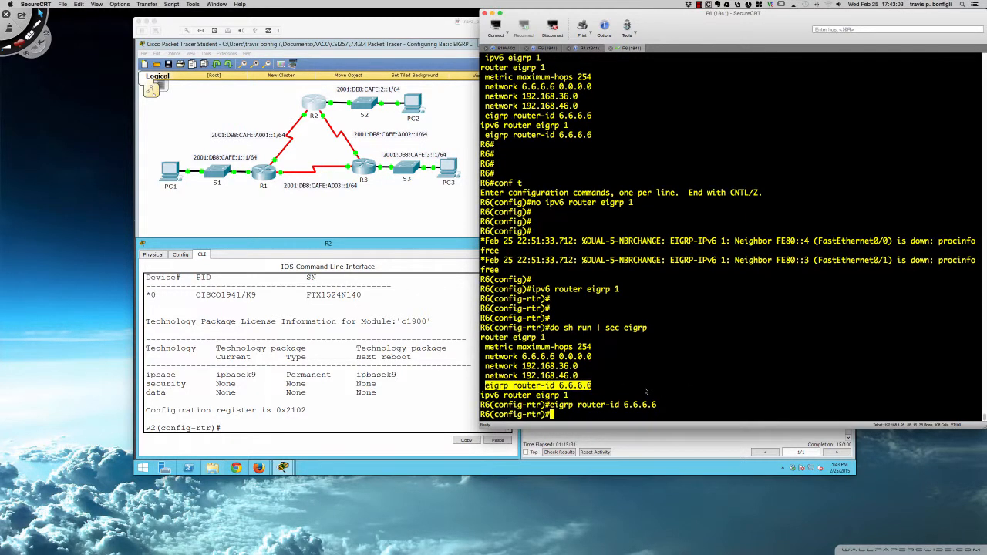
pyautogui.press('Return')
pyautogui.press('Return')
pyautogui.press('Return')
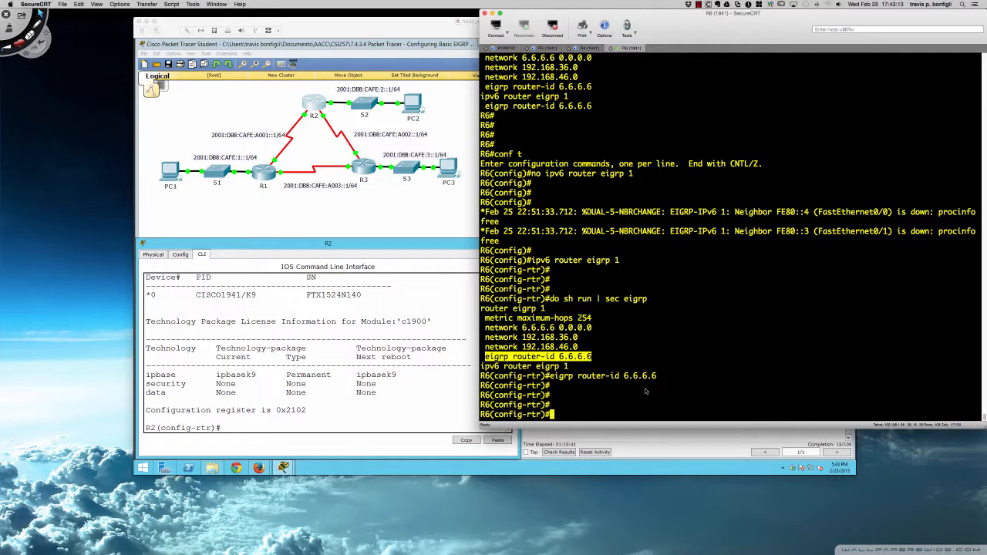
# Switch back to R2's CLI in Packet Tracer and examine the ipv6 router eigrp 1 section with do sh run
pyautogui.click(423, 404)
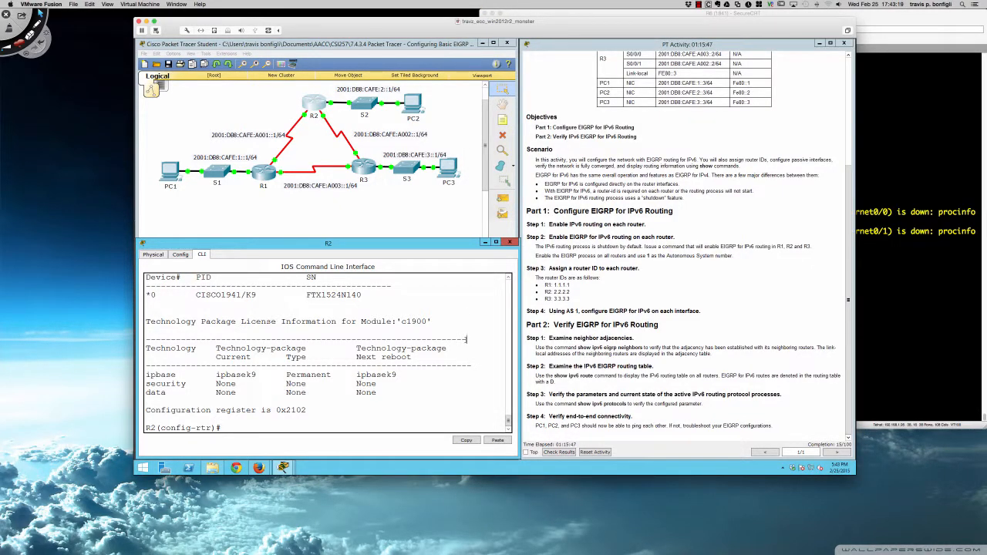
pyautogui.press('Return')
pyautogui.press('Return')
pyautogui.press('Return')
pyautogui.write('do sh r')
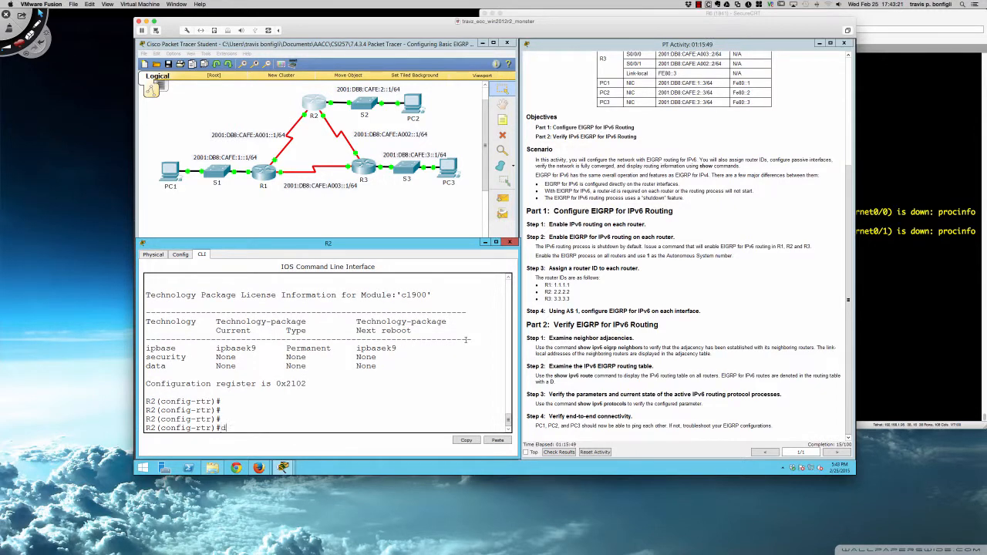
pyautogui.write('un')
pyautogui.press('Return')
pyautogui.press('space')
pyautogui.press('space')
pyautogui.press('space')
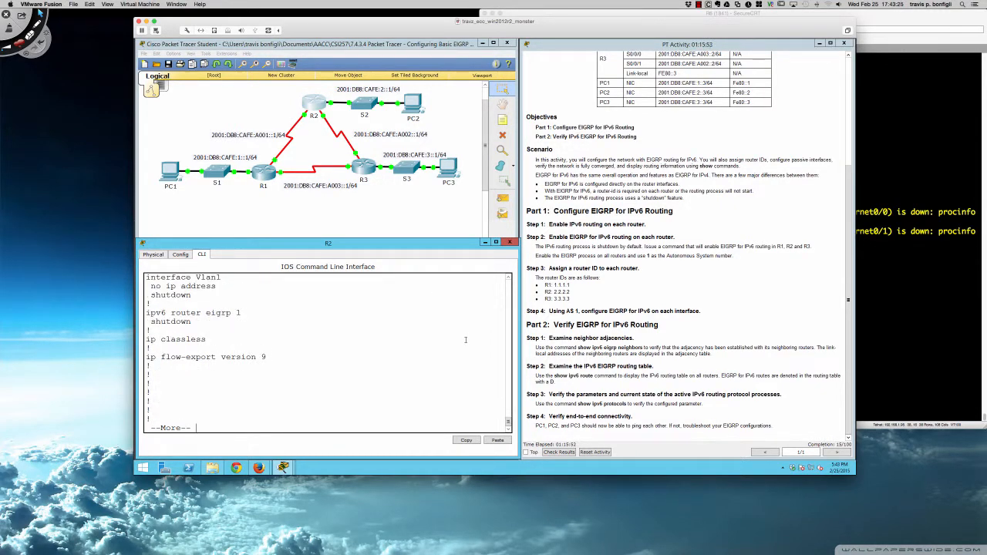
pyautogui.press('space')
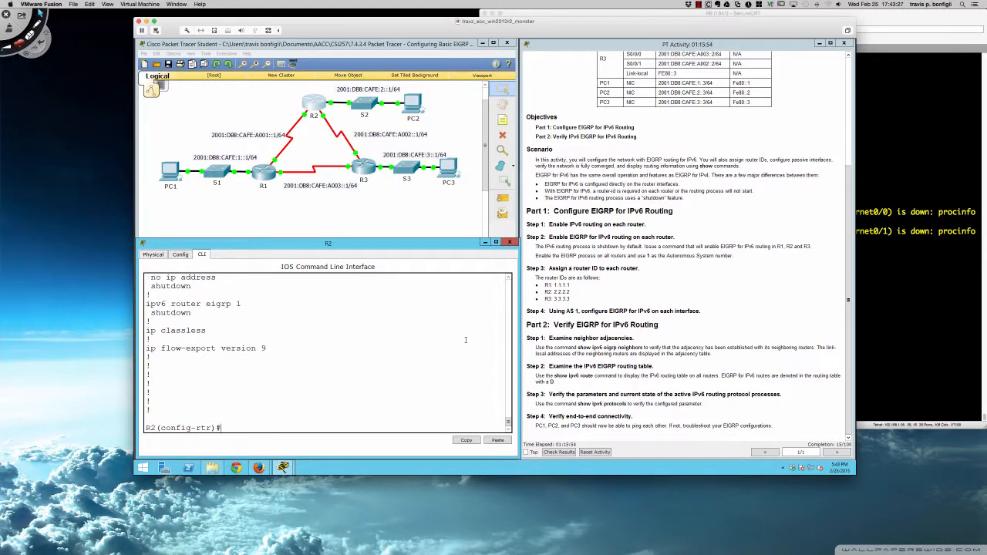
# Activate the IPv6 EIGRP process on R2 with the no shutdown command
pyautogui.write('no shut')
pyautogui.press('Tab')
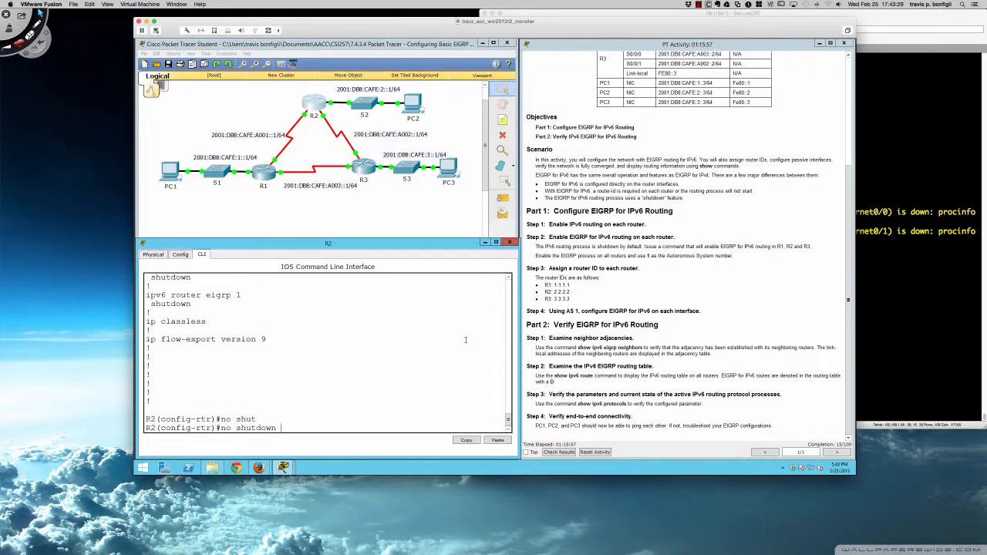
pyautogui.press('Return')
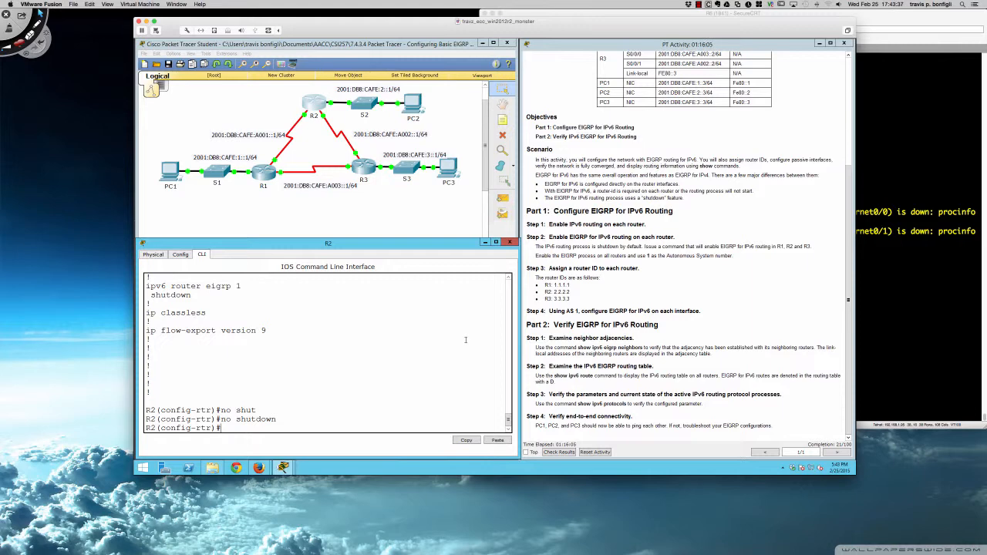
# Create the IPv6 EIGRP process for autonomous system 1 on R1 with ipv6 router eigrp 1
pyautogui.click(263, 169)
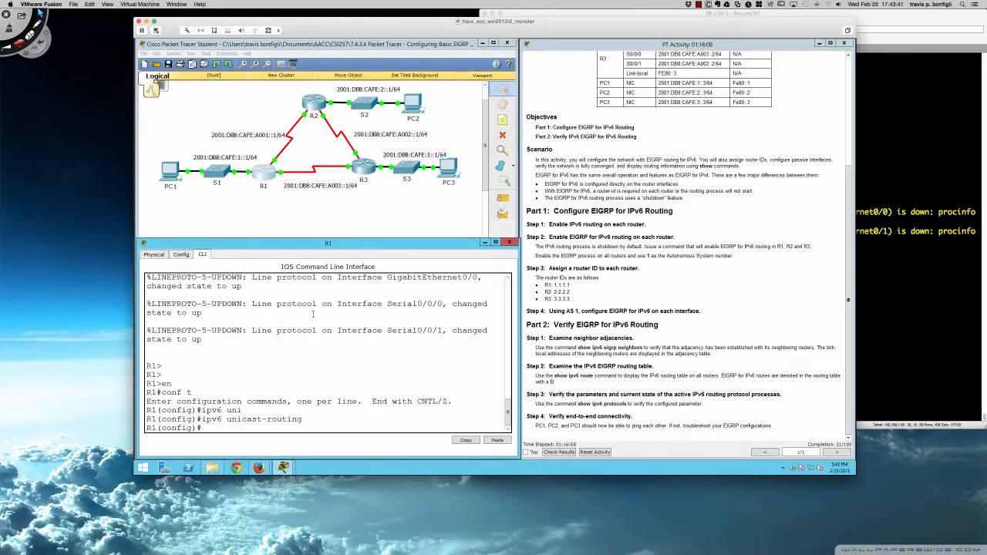
pyautogui.write('ipv')
pyautogui.write('6 router eigrp')
pyautogui.write(' 1')
pyautogui.press('Return')
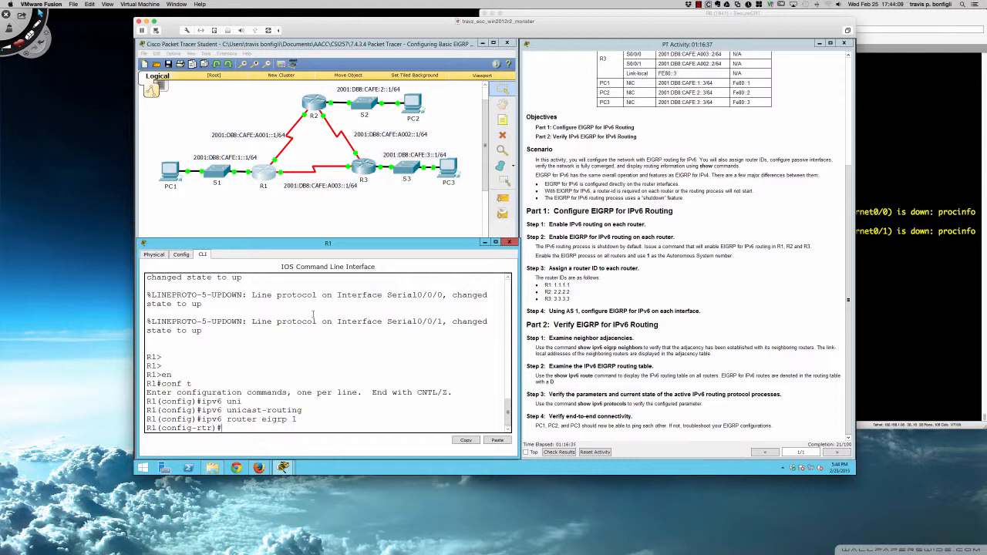
# Circle the 1 in R1's ipv6 router eigrp 1 line, label it AS using Deskscribble, and clear the annotations
pyautogui.press('super+Tab')
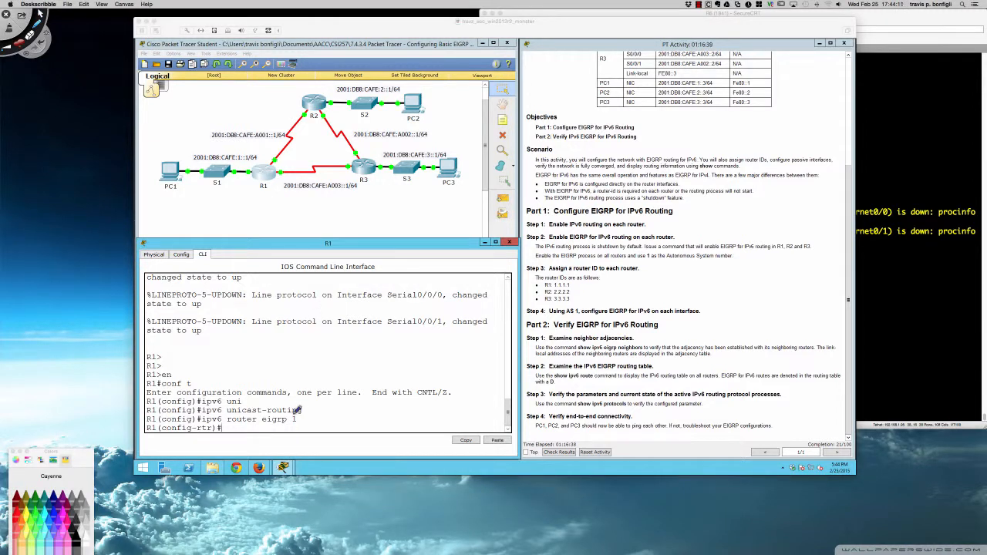
pyautogui.moveTo(295, 410); pyautogui.dragTo(304, 429)
pyautogui.moveTo(304, 425)
pyautogui.mouseDown()
pyautogui.moveTo(314, 403)
pyautogui.moveTo(338, 423)
pyautogui.mouseUp()
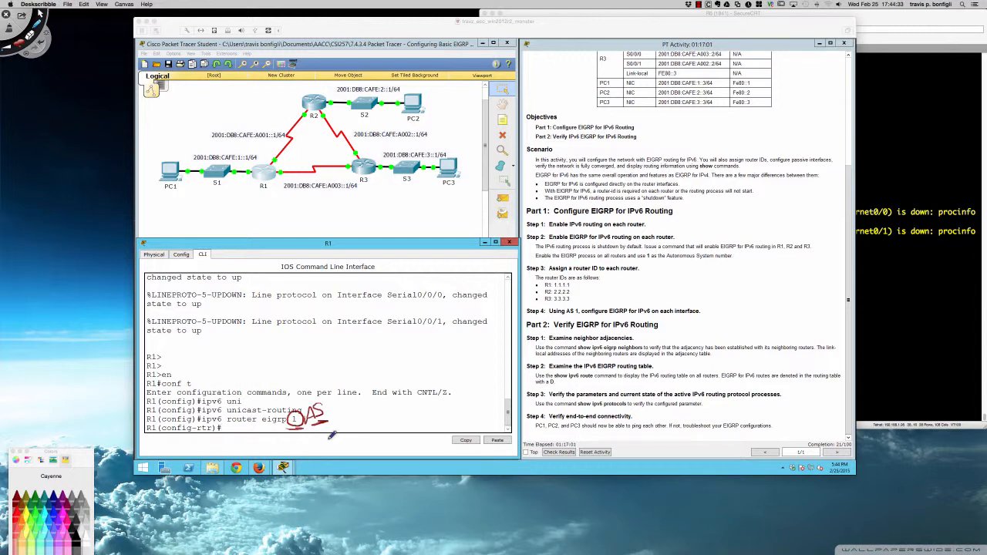
pyautogui.press('super+n')
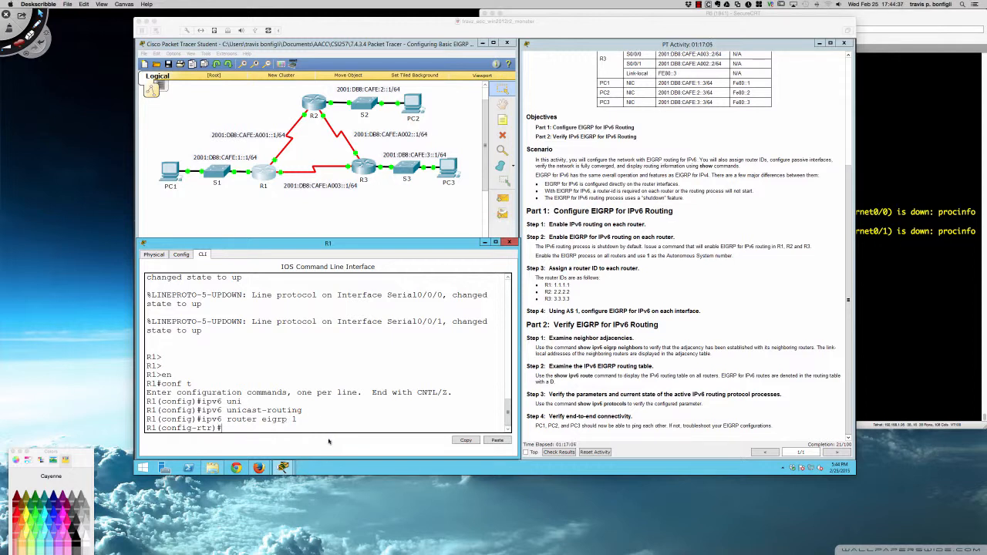
# Assign router ID 2.2.2.2 to R2's IPv6 EIGRP process with the eigrp router-id command
pyautogui.click(335, 420)
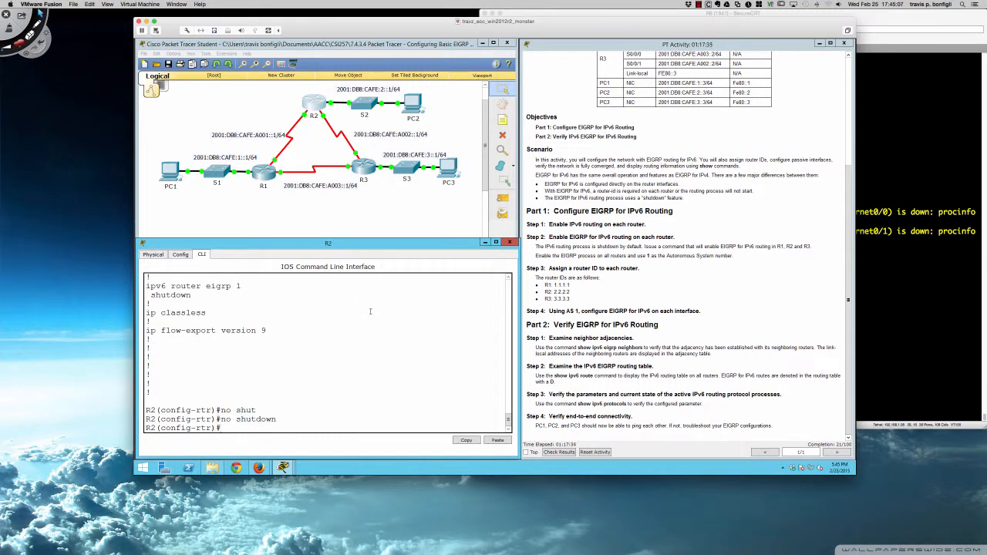
pyautogui.write('route')
pyautogui.press('Tab')
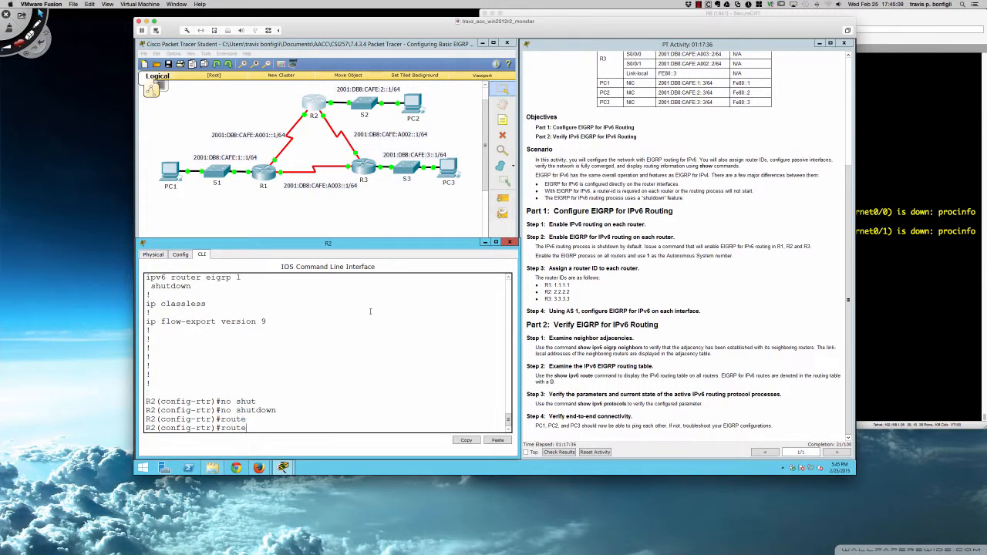
pyautogui.press('BackSpace')
pyautogui.press('BackSpace')
pyautogui.press('BackSpace')
pyautogui.press('BackSpace')
pyautogui.press('BackSpace')
pyautogui.write('eigrp')
pyautogui.press('Tab')
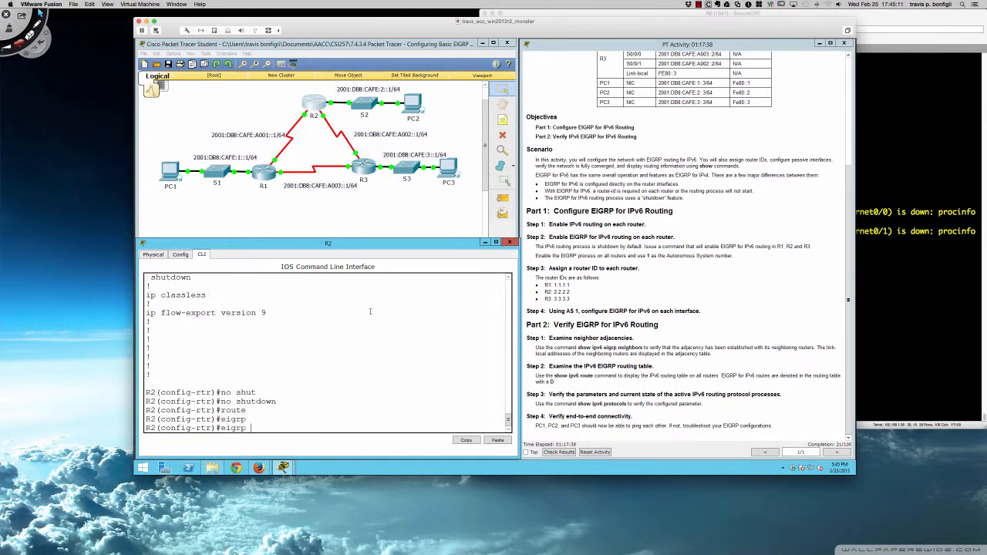
pyautogui.write('route')
pyautogui.press('Tab')
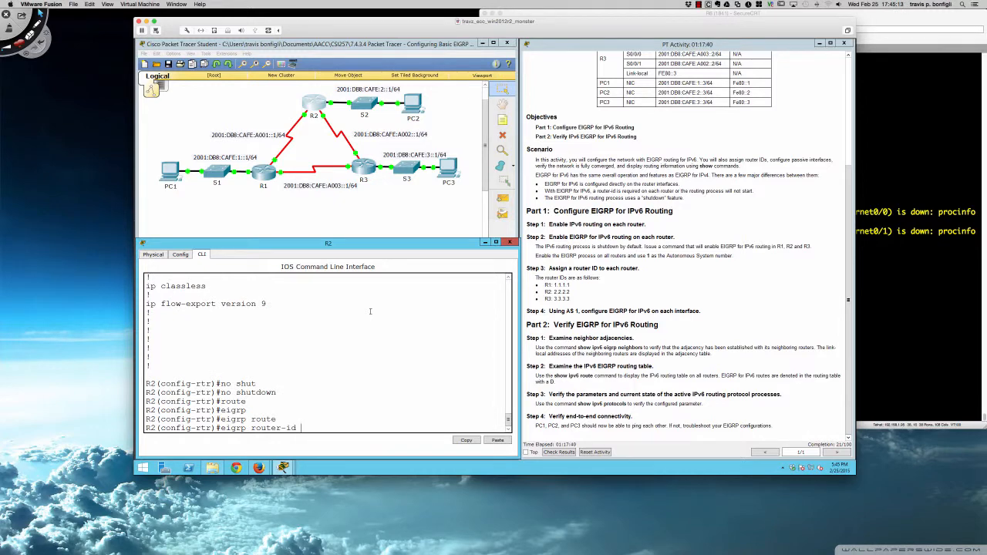
pyautogui.write('2.2.2.2')
pyautogui.press('Return')
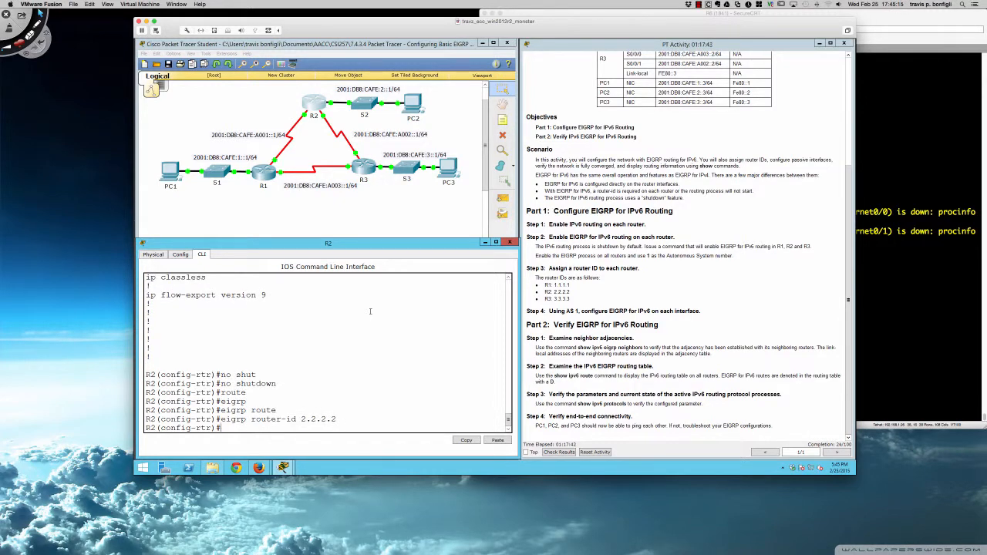
# Assign router ID 1.1.1.1 to R1's IPv6 EIGRP process with the eigrp router-id command
pyautogui.click(264, 177)
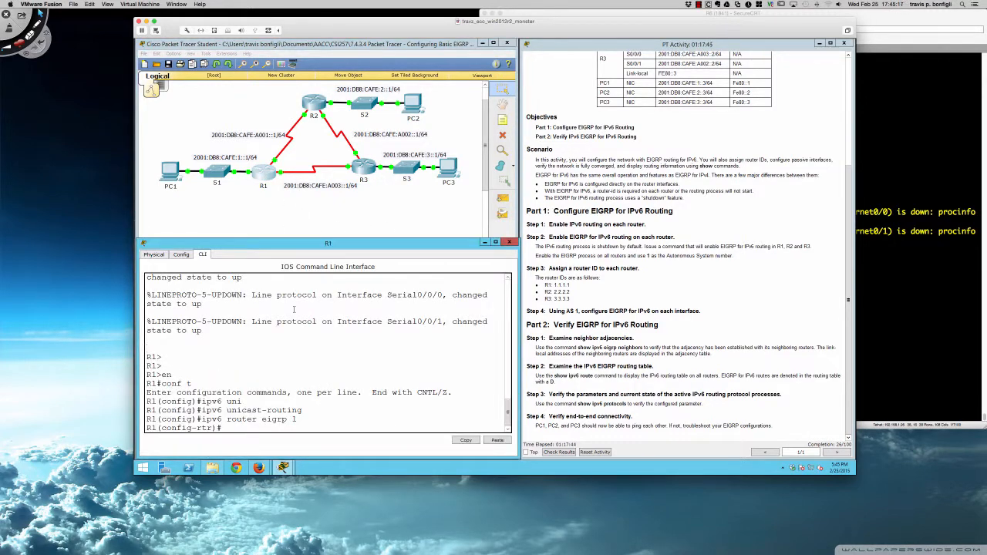
pyautogui.press('Return')
pyautogui.press('Return')
pyautogui.press('Return')
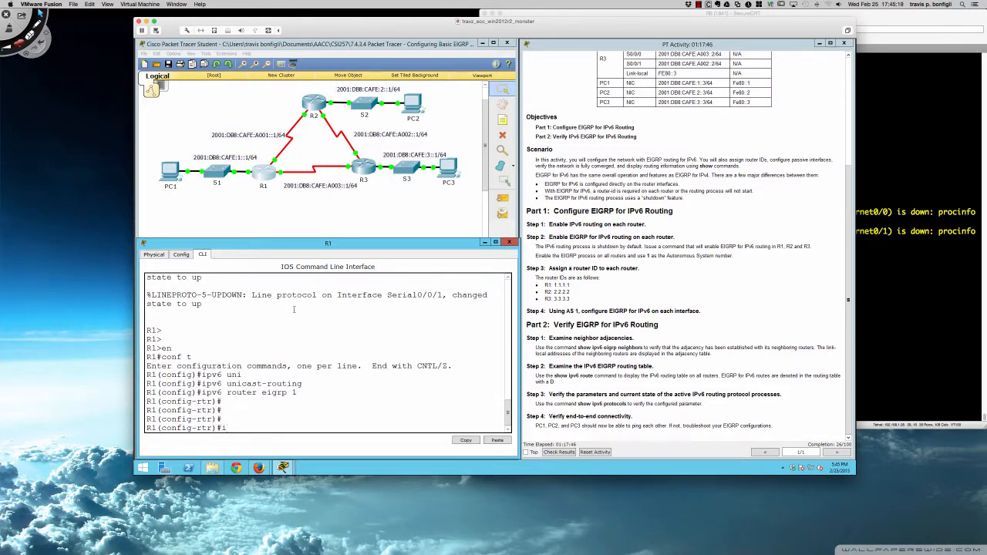
pyautogui.write('eigrp rou')
pyautogui.press('Tab')
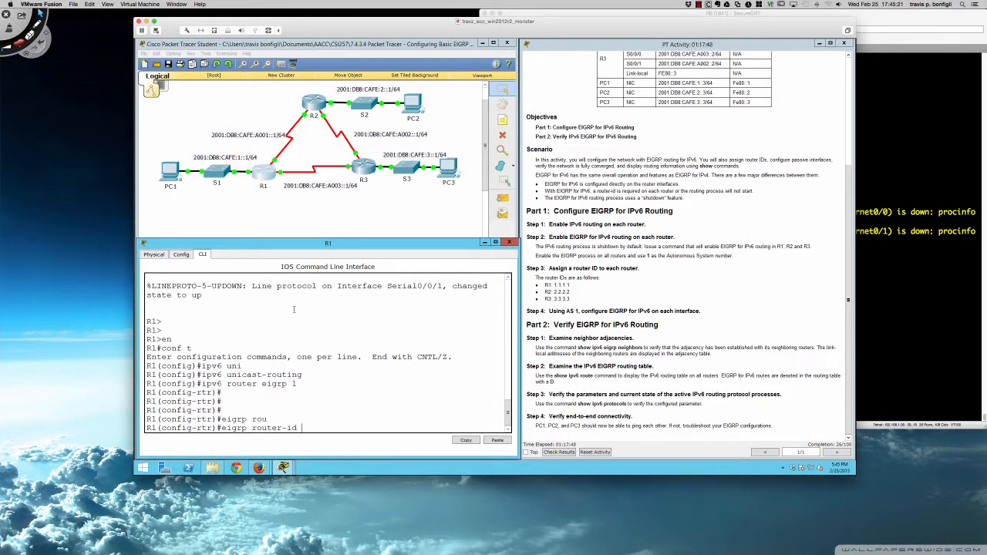
pyautogui.write('1.1.1.1')
pyautogui.press('Return')
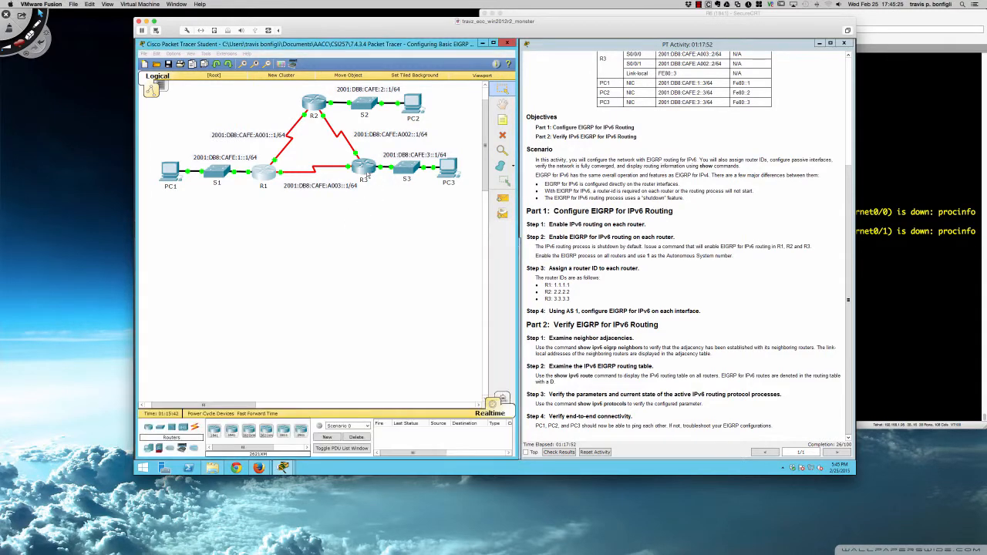
# Create the IPv6 EIGRP process for autonomous system 1 on R3 with ipv6 router eigrp 1
pyautogui.click(364, 166)
pyautogui.press('Return')
pyautogui.press('Return')
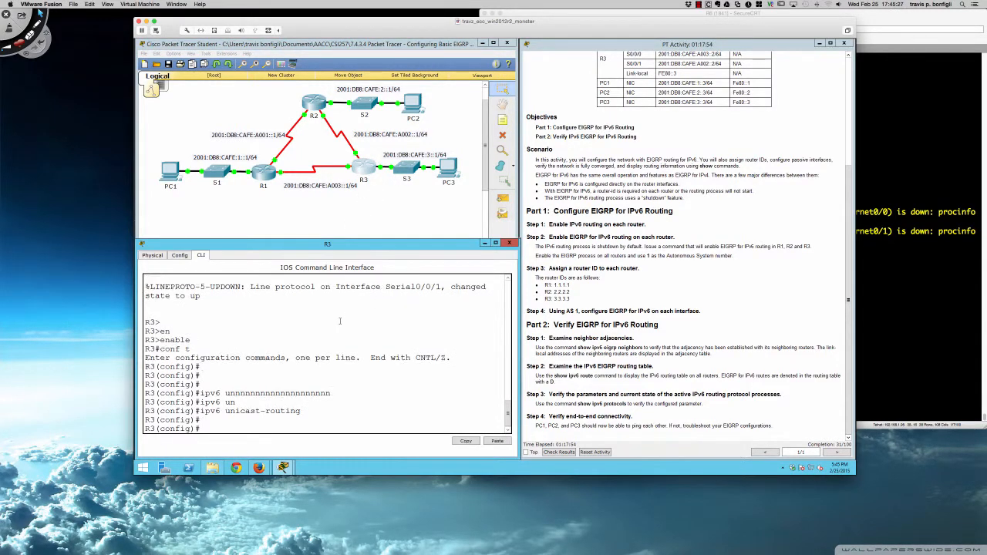
pyautogui.write('ipv6 router eigrp 1')
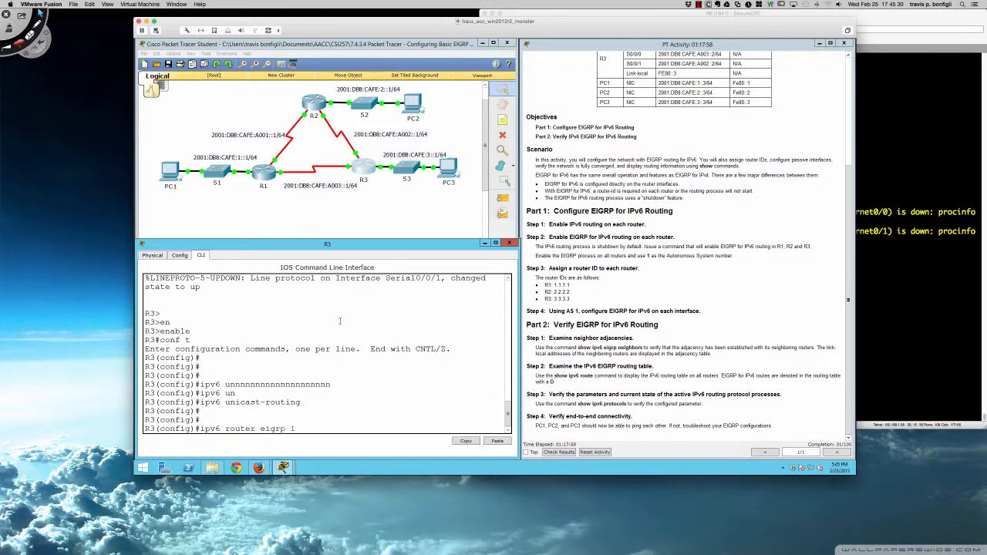
pyautogui.press('Return')
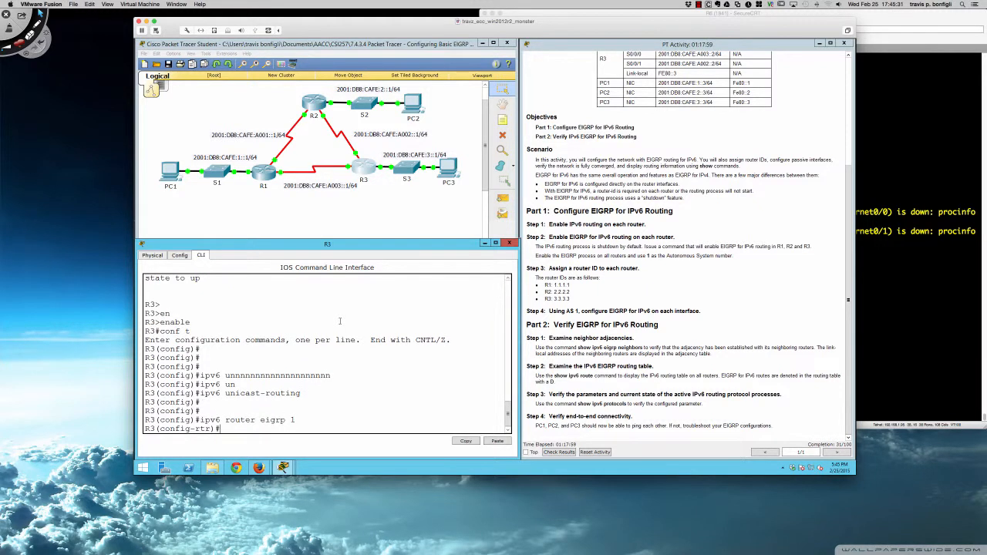
# Assign router ID 3.3.3.3 to R3's IPv6 EIGRP process with the eigrp router-id command
pyautogui.write('eigp')
pyautogui.press('Tab')
pyautogui.press('BackSpace')
pyautogui.write('r')
pyautogui.press('Tab')
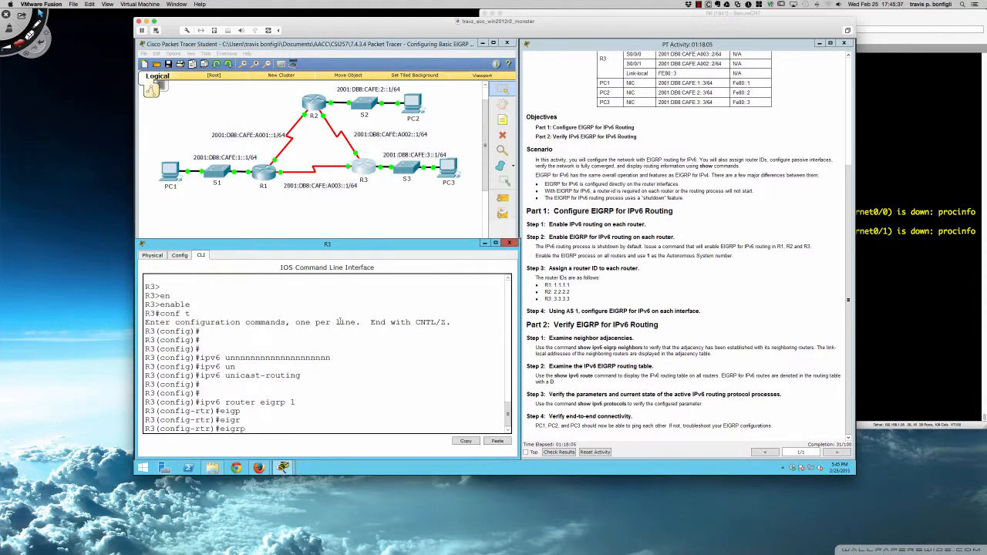
pyautogui.write('route')
pyautogui.press('Tab')
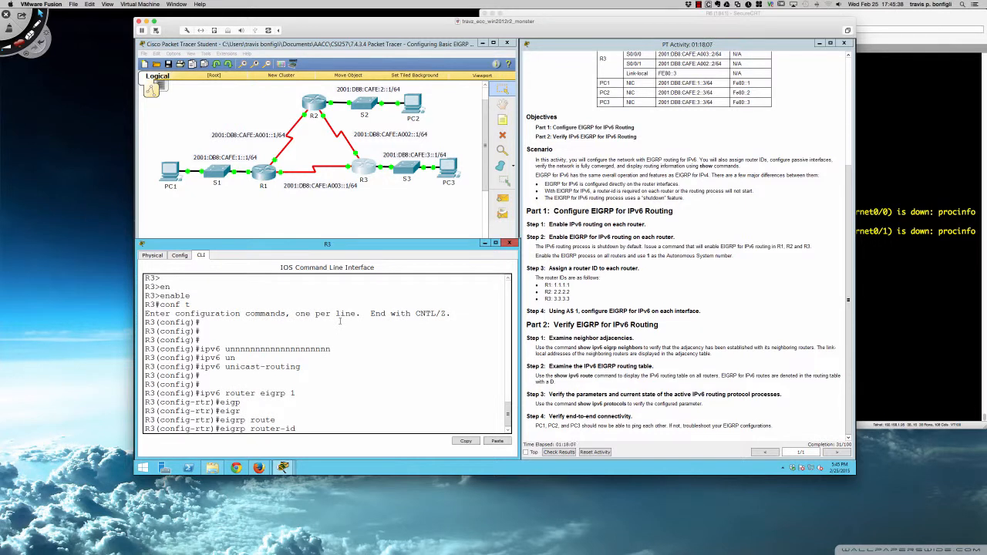
pyautogui.write('3.3.3.3')
pyautogui.press('Return')
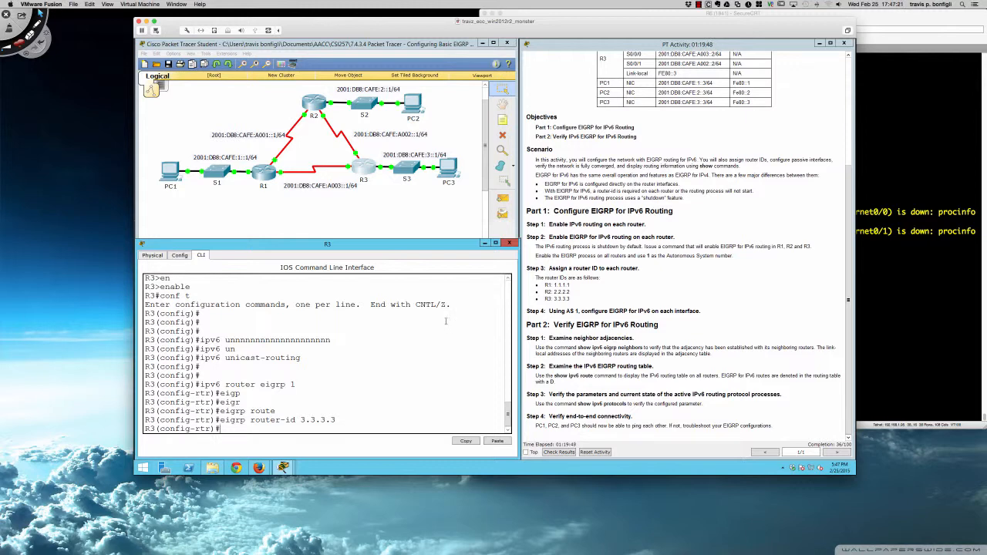
# Review the IPv6 EIGRP section of R1's running configuration with do sh ru
pyautogui.click(266, 174)
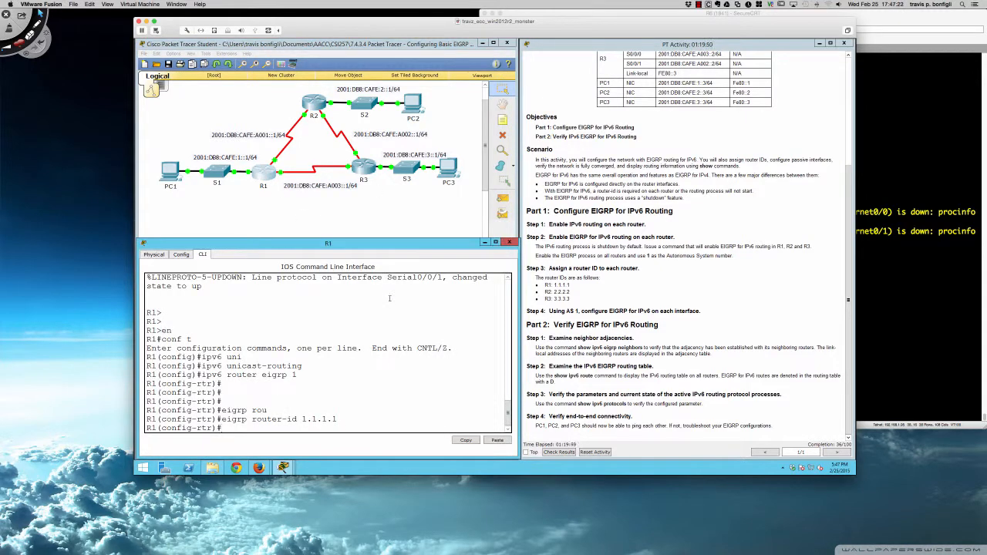
pyautogui.write('do sh ru')
pyautogui.press('Return')
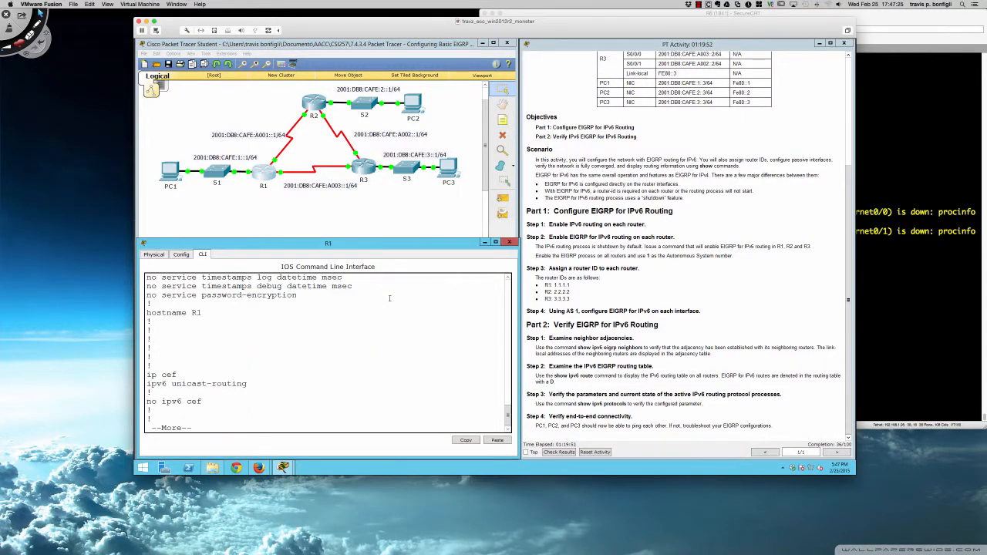
pyautogui.press('space')
pyautogui.press('space')
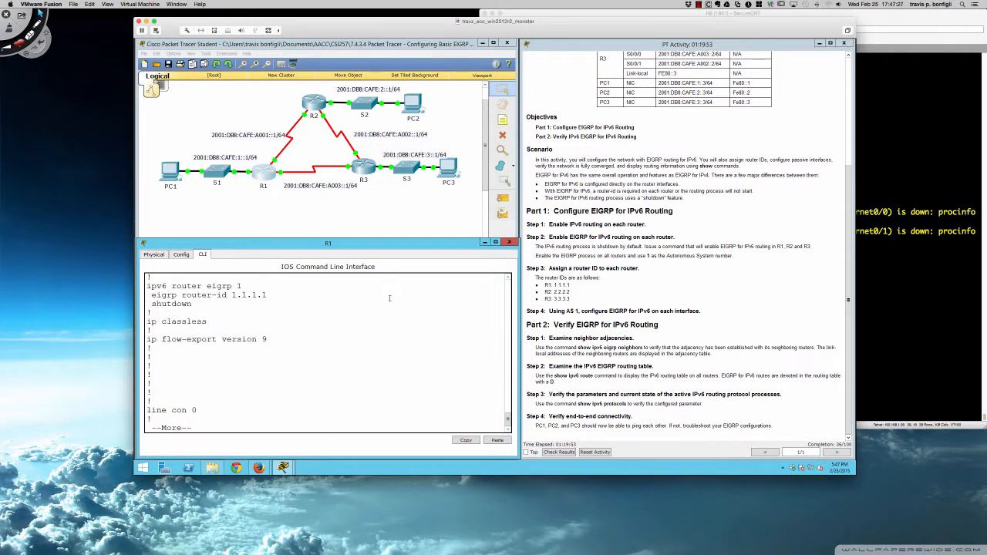
pyautogui.write('q')
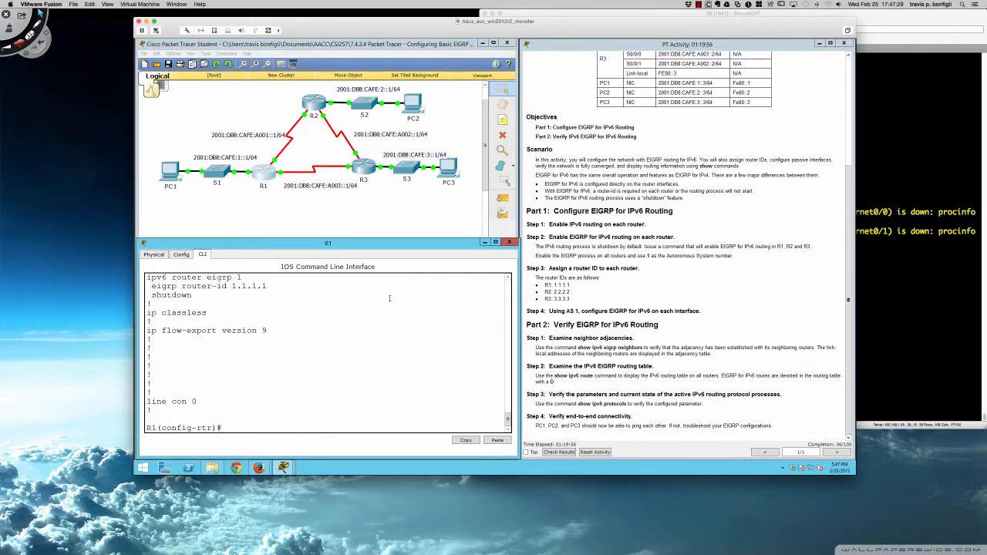
# Activate the IPv6 EIGRP process on R1 with the no shut command
pyautogui.write('no shut')
pyautogui.press('Return')
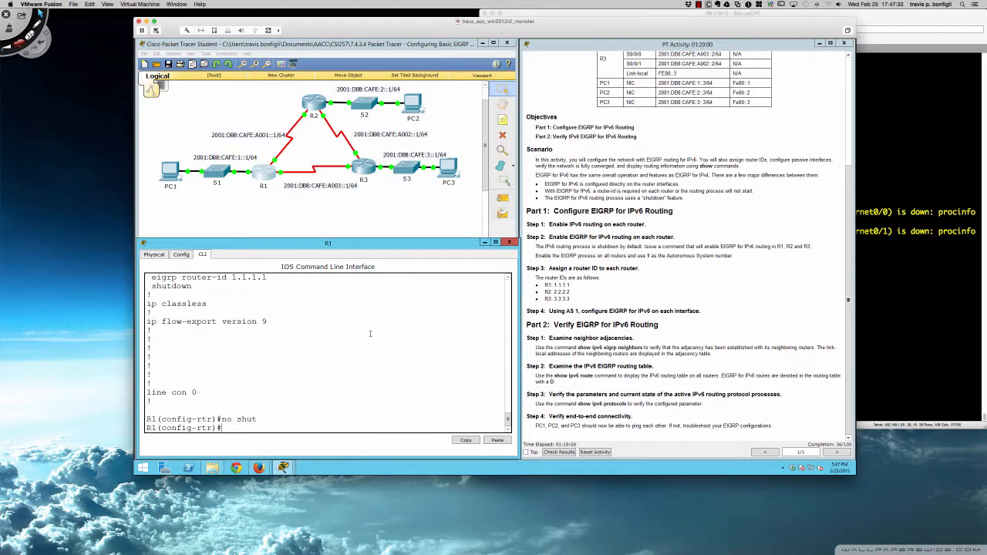
pyautogui.press('Return')
pyautogui.press('Return')
pyautogui.press('Return')
pyautogui.press('Return')
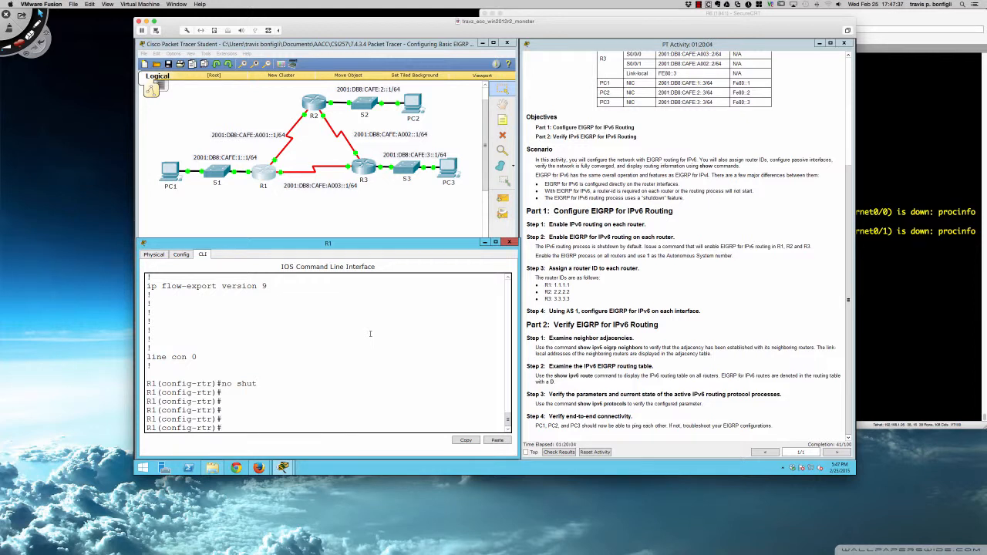
# List R1's interfaces with do sh ip int br and their IPv6 addresses with do sh ipv6 inte bri
pyautogui.write('do sh ip int br')
pyautogui.press('Return')
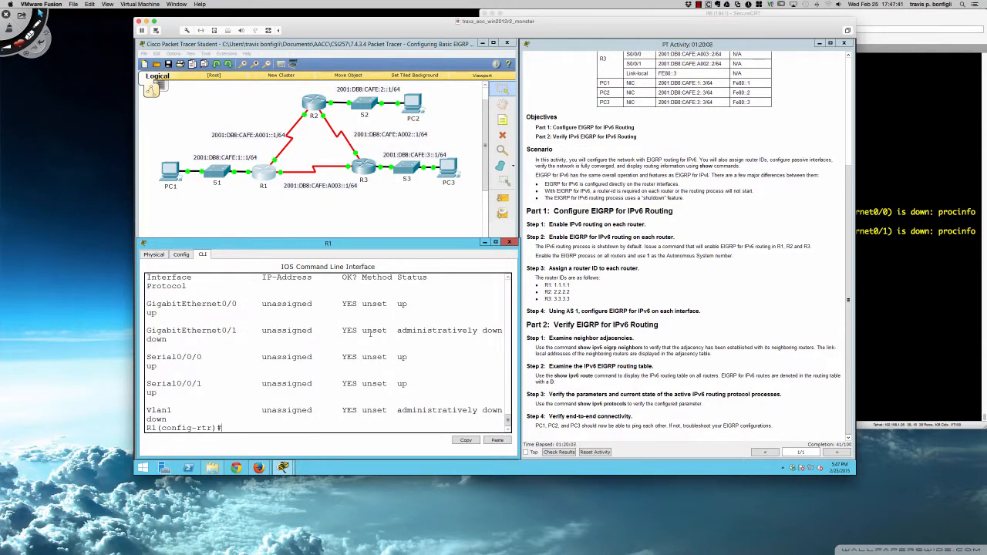
pyautogui.write('do sh ipv6 inte bri')
pyautogui.press('Return')
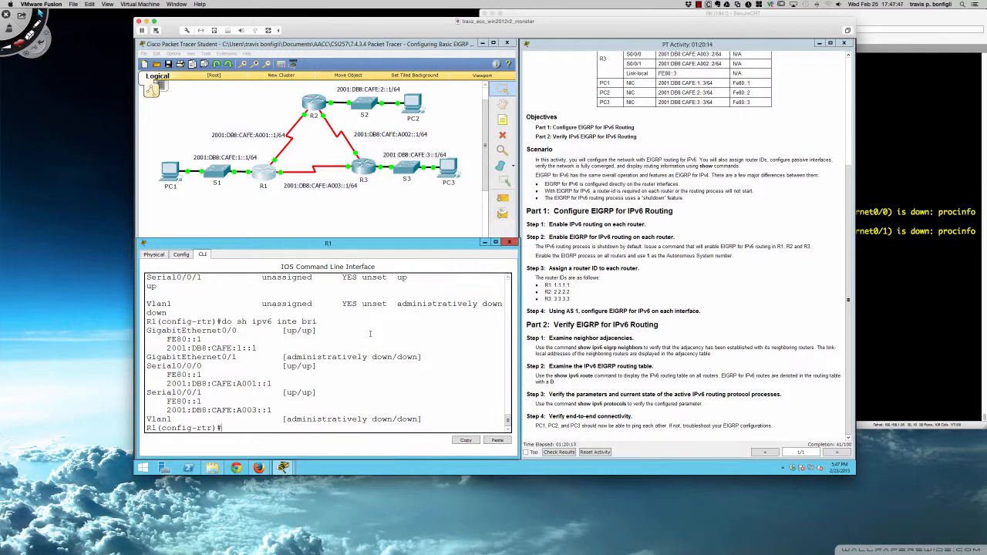
pyautogui.press('Return')
pyautogui.press('Return')
pyautogui.press('Return')
pyautogui.press('Return')
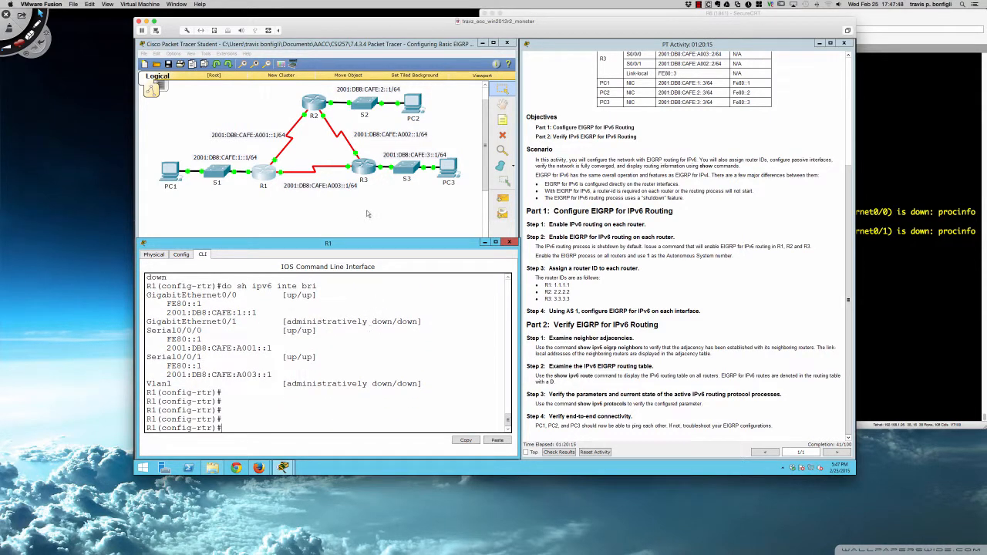
# Activate the IPv6 EIGRP process on R3 with the no shut command
pyautogui.click(365, 168)
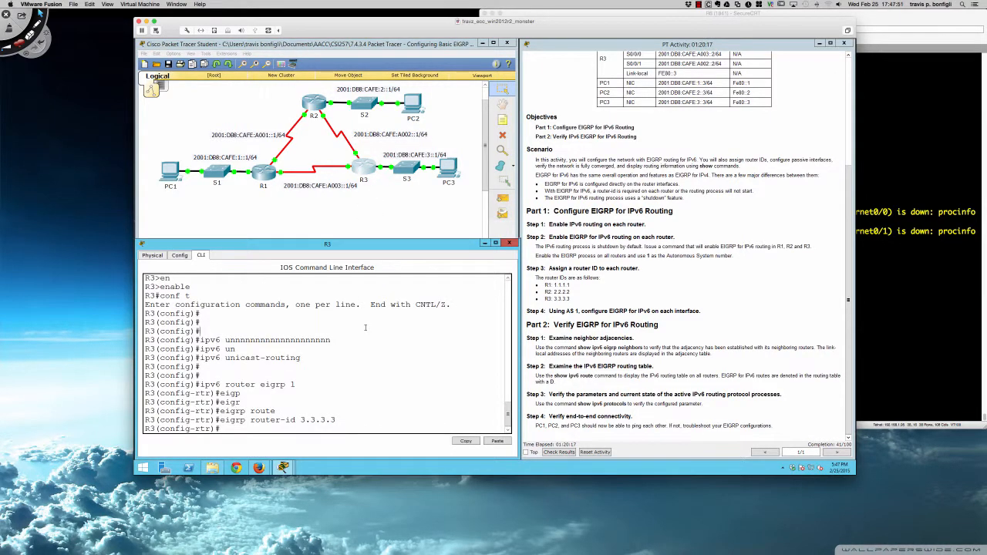
pyautogui.write('no shut')
pyautogui.press('Return')
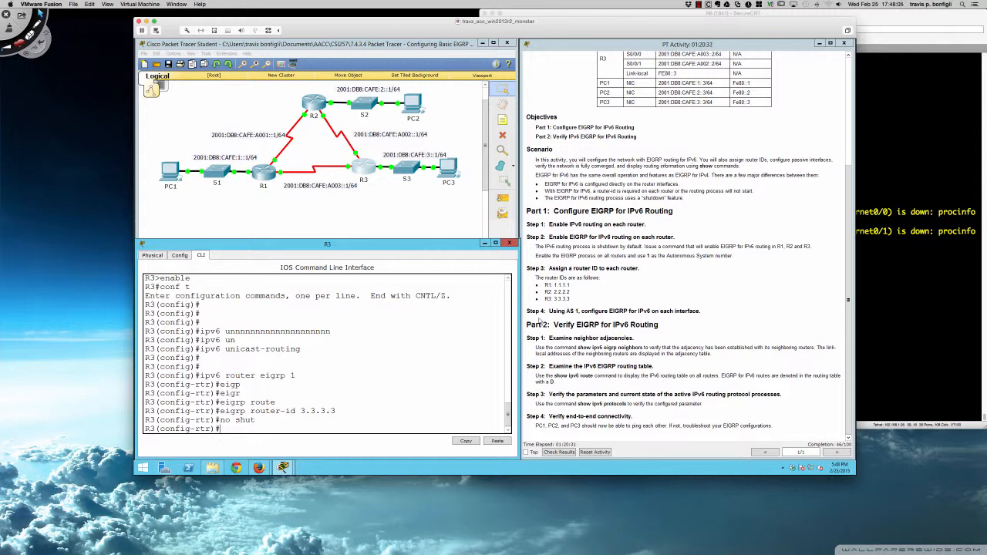
# Highlight the Step 4 instruction in the activity and list R3's IPv6 interfaces with do sh ipv6 int bri
pyautogui.moveTo(547, 311); pyautogui.dragTo(698, 311)
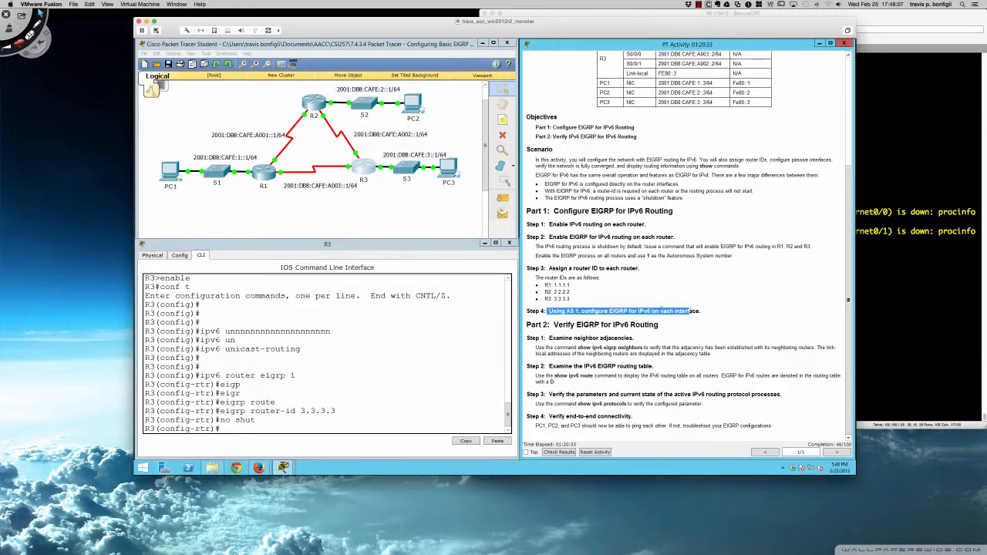
pyautogui.click(440, 349)
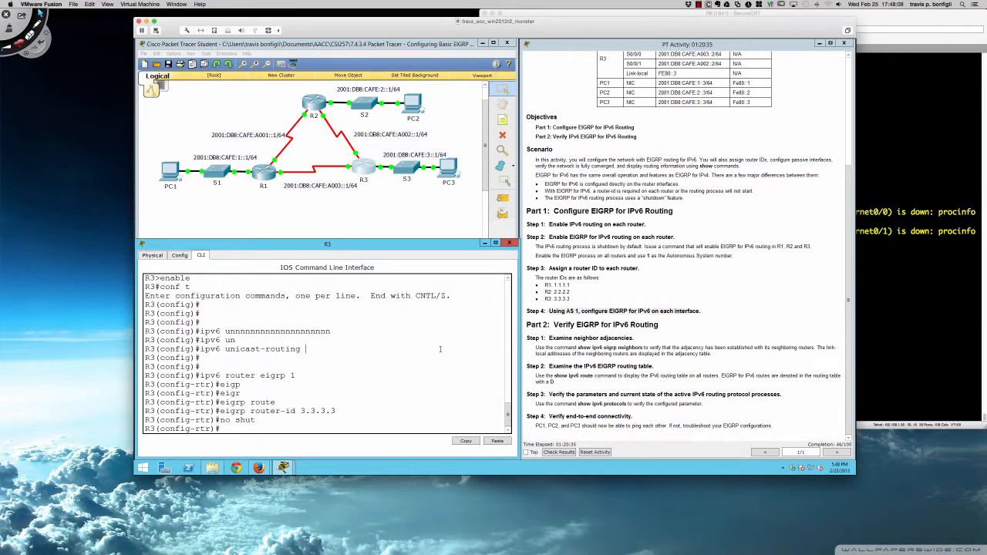
pyautogui.write('do sh ipv6 int bri')
pyautogui.press('Return')
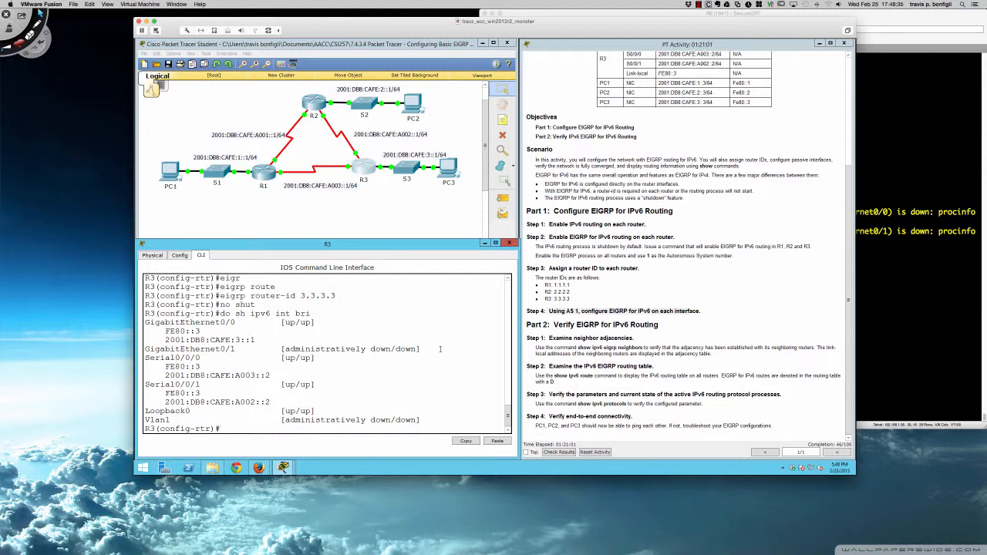
# Enable EIGRP for IPv6 with AS 1 on R3's GigabitEthernet0/0 interface using ipv6 eigrp 1
pyautogui.write('int gi0/0')
pyautogui.press('Return')
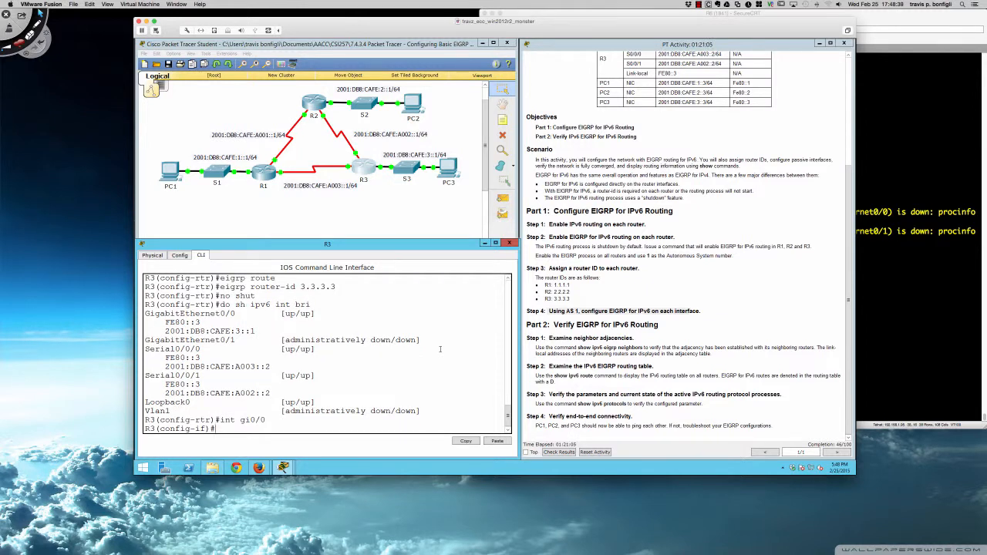
pyautogui.write('ipv')
pyautogui.write('6 eigrp 1')
pyautogui.press('Return')
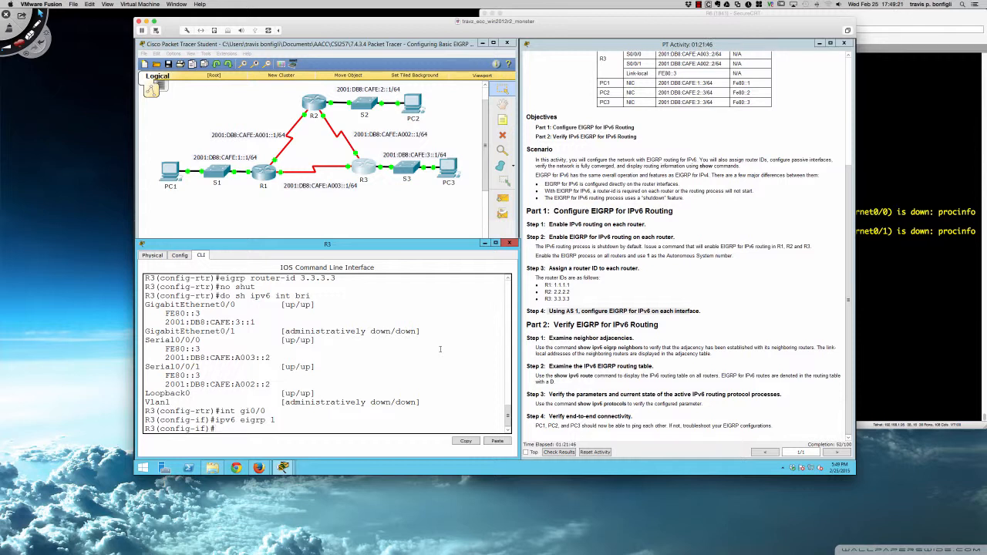
# Enable EIGRP for IPv6 with AS 1 on R3's Serial0/0/0 interface using ipv6 eigrp 1
pyautogui.write('int s0/0/0')
pyautogui.press('Return')
pyautogui.write('ipv')
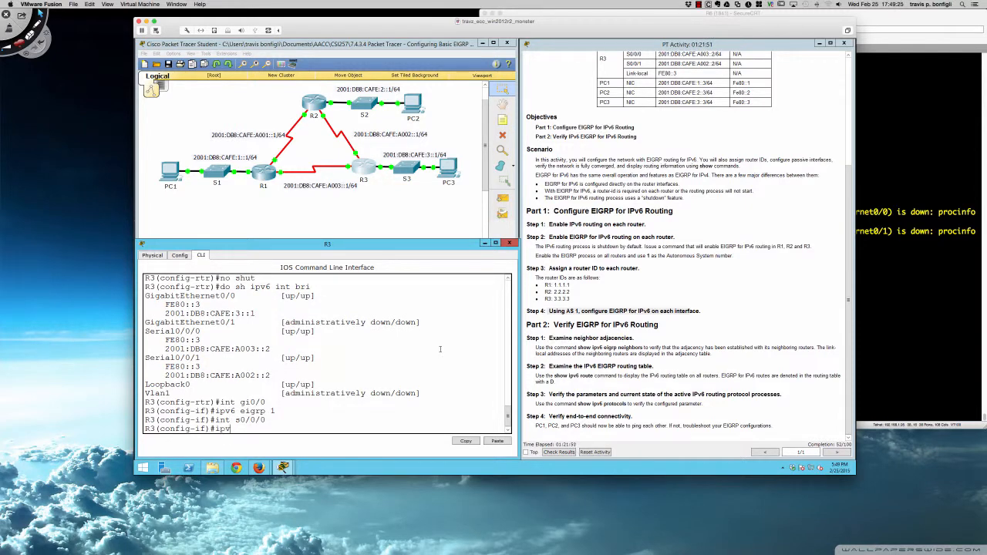
pyautogui.write('6 eigrp 1')
pyautogui.press('Return')
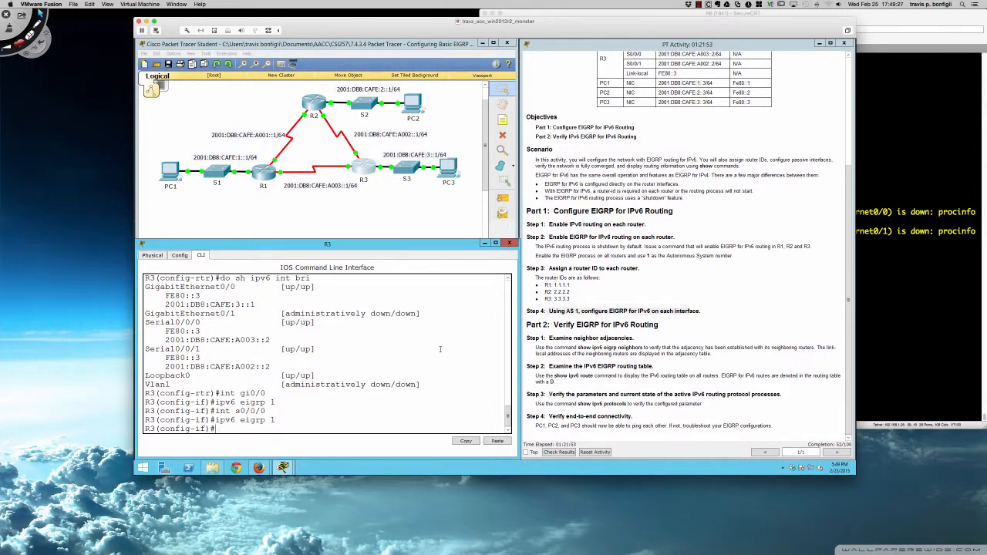
# Enable EIGRP for IPv6 with AS 1 on R3's Serial0/0/1 interface using ipv6 eigrp 1
pyautogui.write('int s0/0/1')
pyautogui.press('Return')
pyautogui.write('ipv')
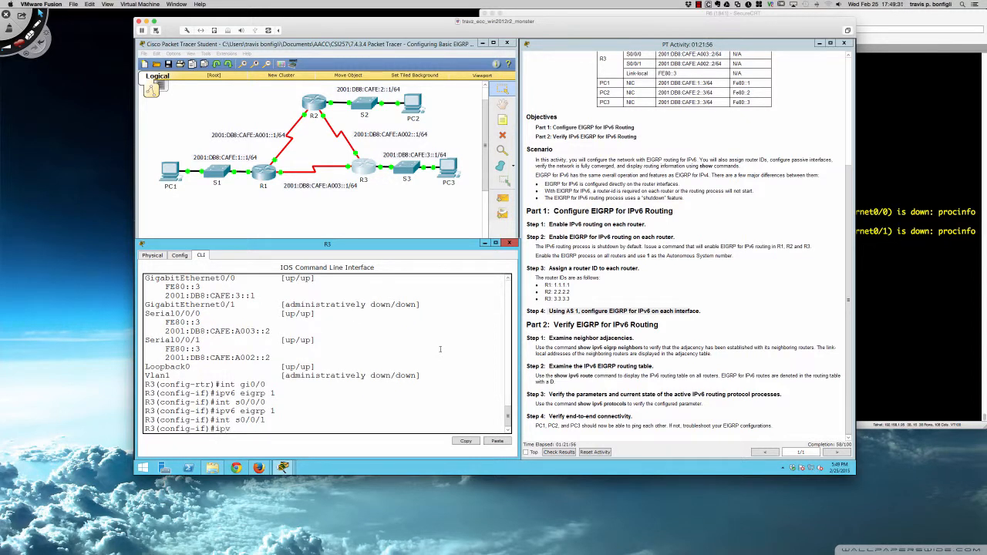
pyautogui.write('6 eigrp 1')
pyautogui.press('Return')
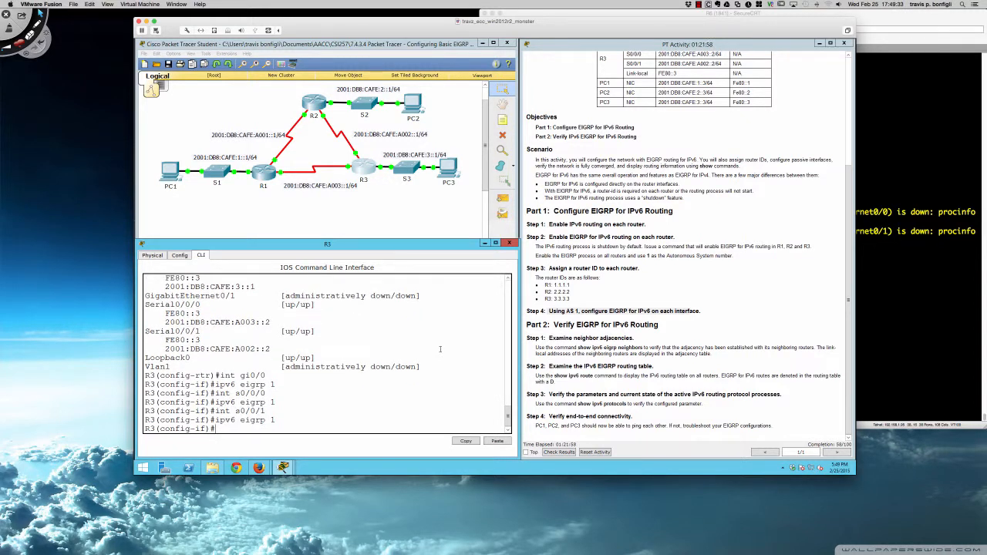
# Leave configuration mode on R3 and save its running configuration with wri mem
pyautogui.write('end')
pyautogui.press('Return')
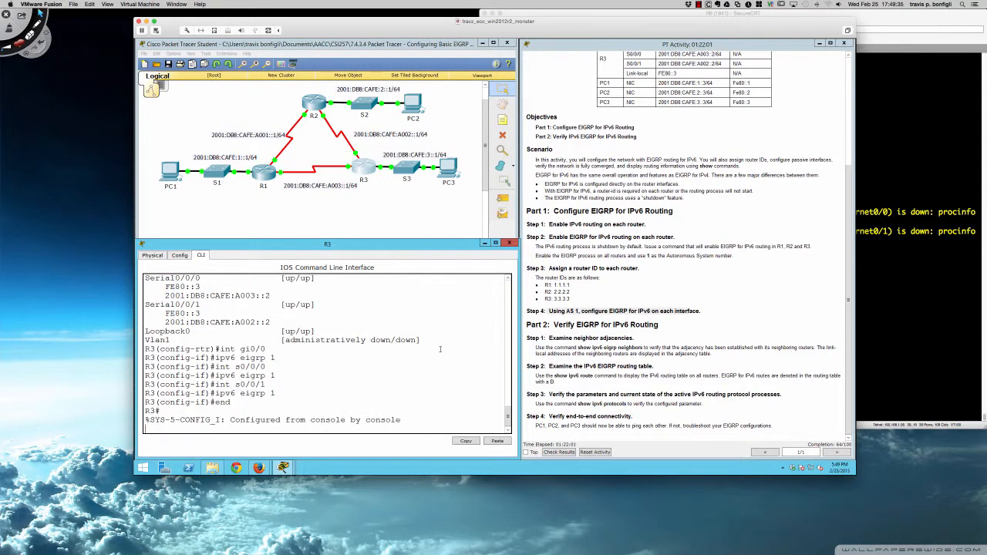
pyautogui.press('Return')
pyautogui.press('Return')
pyautogui.press('Return')
pyautogui.write('wri')
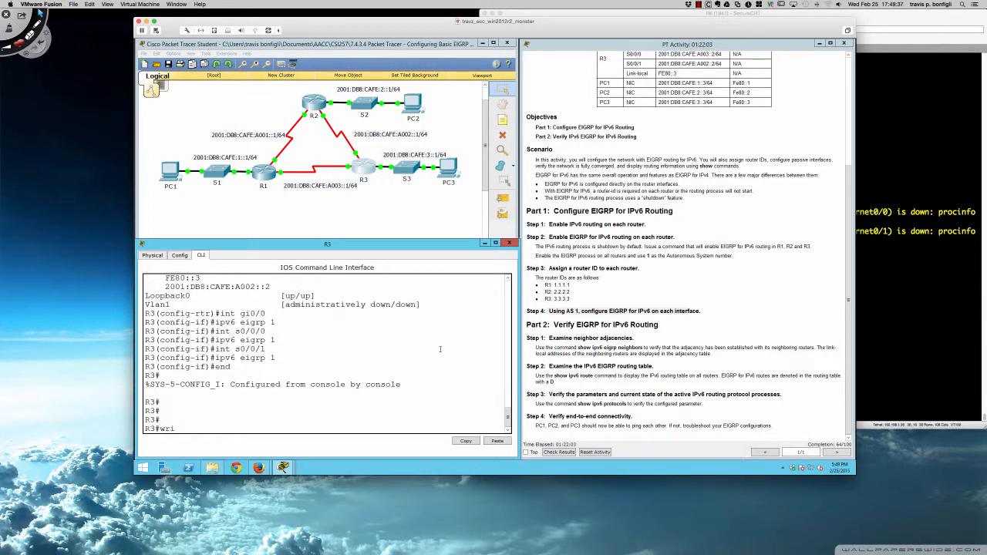
pyautogui.write(' mem')
pyautogui.press('Return')
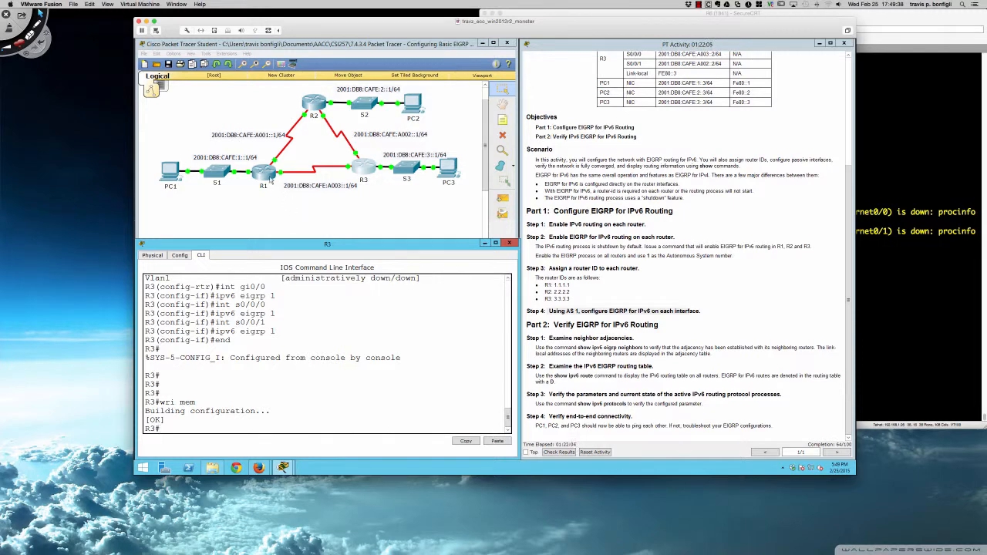
# Enable EIGRP for IPv6 with AS 1 on R1's GigabitEthernet0/0 interface using ipv6 eigrp 1
pyautogui.click(270, 177)
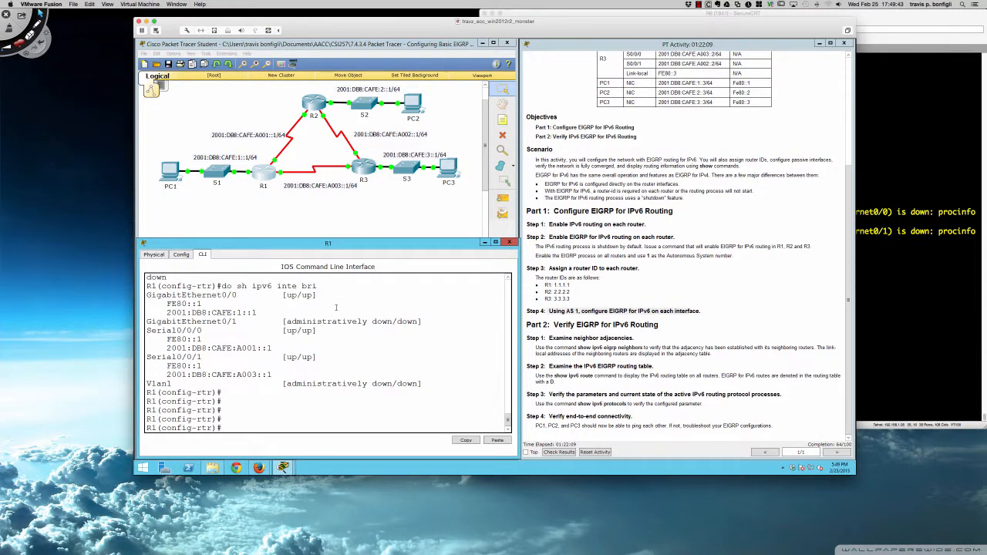
pyautogui.write('int gi0/0')
pyautogui.press('Return')
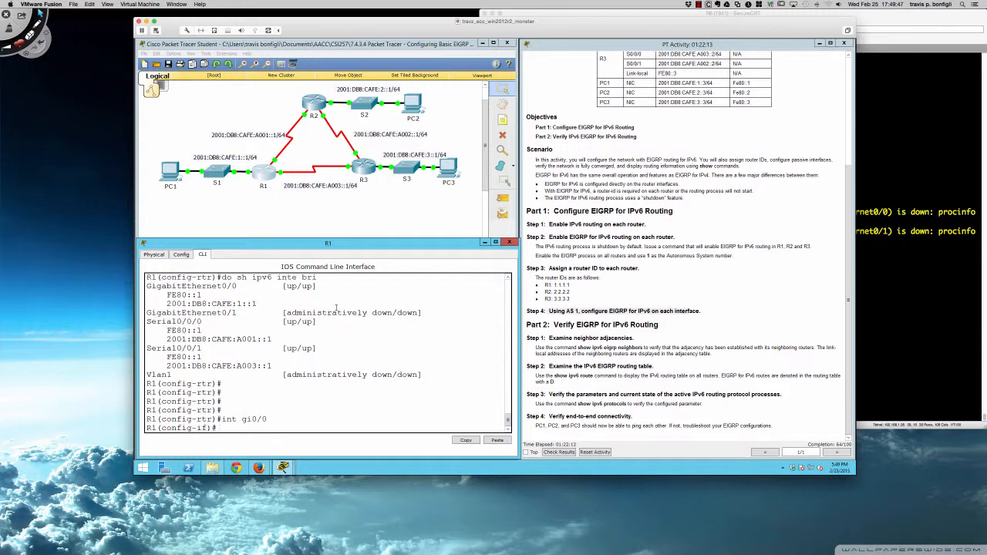
pyautogui.write('ipv6 eigrp')
pyautogui.press('BackSpace')
pyautogui.write('1')
pyautogui.press('Return')
# Enable EIGRP for IPv6 with AS 1 on R1's Serial0/0/0 interface using ipv6 eigrp 1
pyautogui.write('int s')
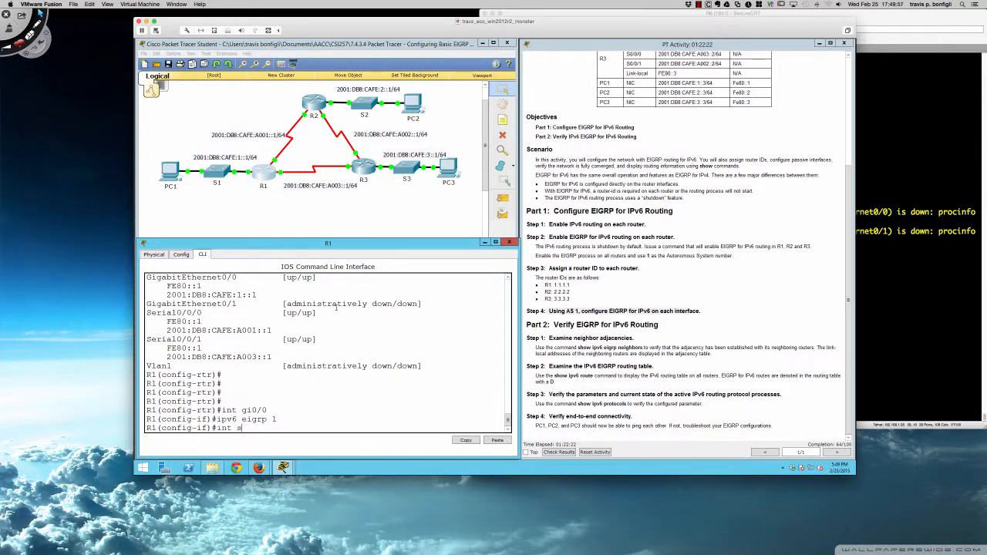
pyautogui.write('0/0/0')
pyautogui.press('Return')
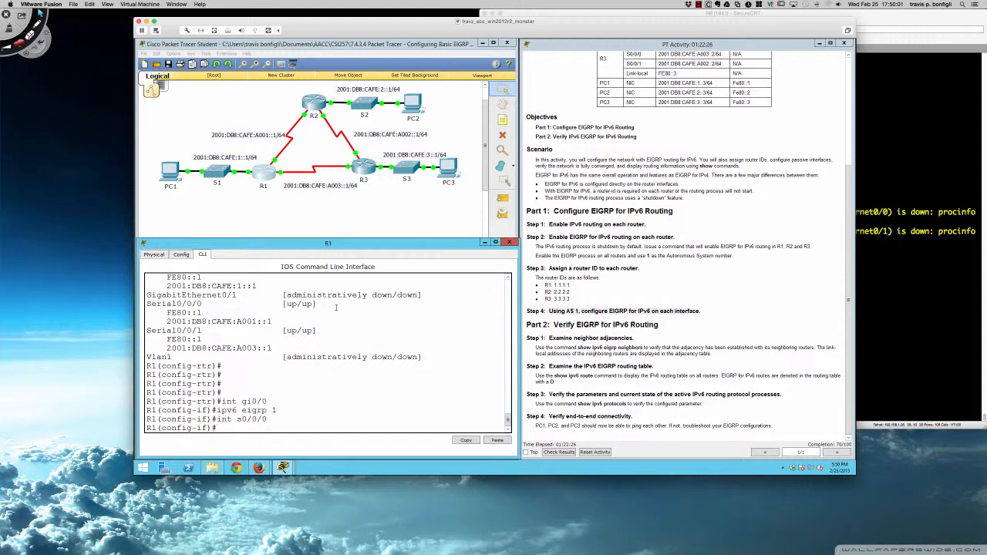
pyautogui.write('ipv6 eigrp 1')
pyautogui.press('Return')
# Enable EIGRP for IPv6 with AS 1 on R1's Serial0/0/1 interface using ipv6 eigrp 1
pyautogui.write('int ')
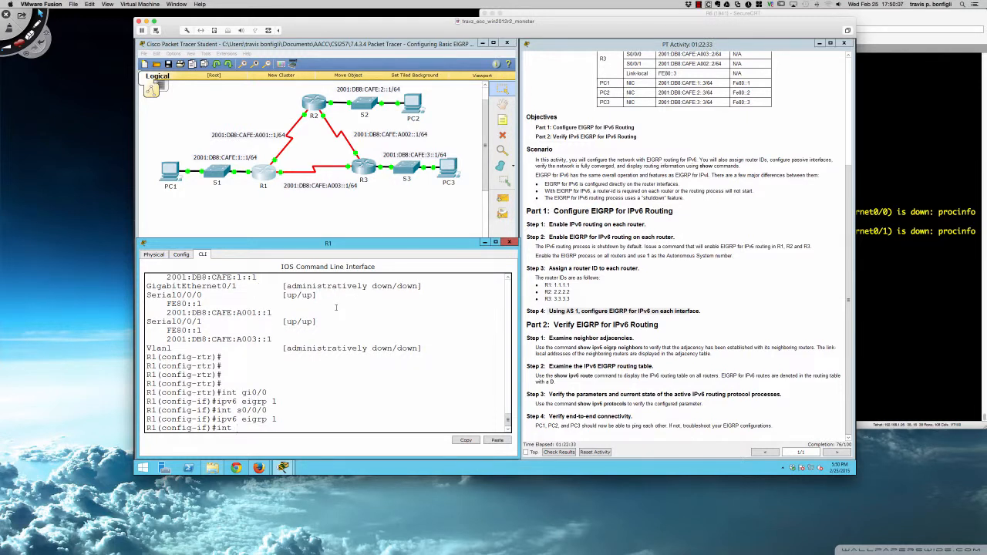
pyautogui.write('s0/0/1')
pyautogui.press('Return')
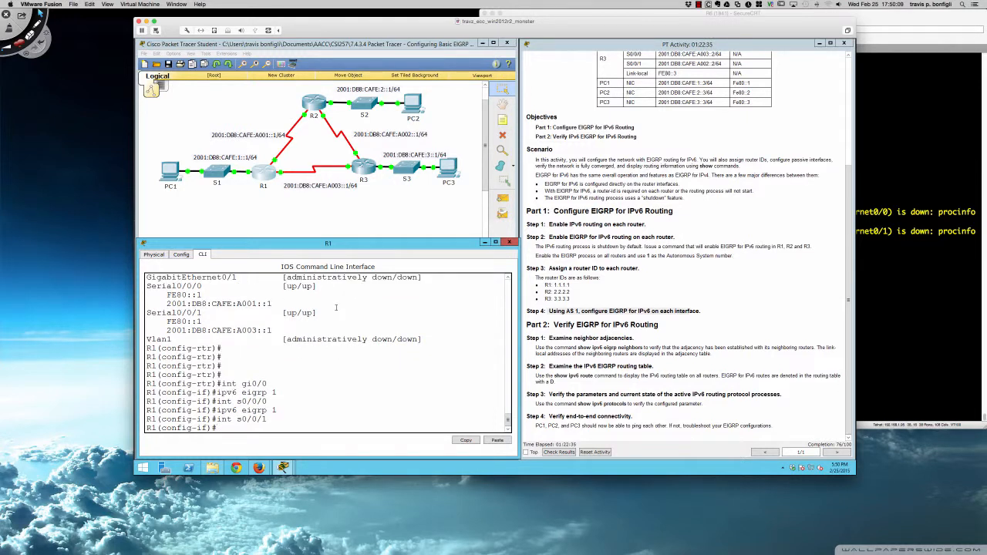
pyautogui.write('ipv6 eigrp 1')
pyautogui.press('Return')
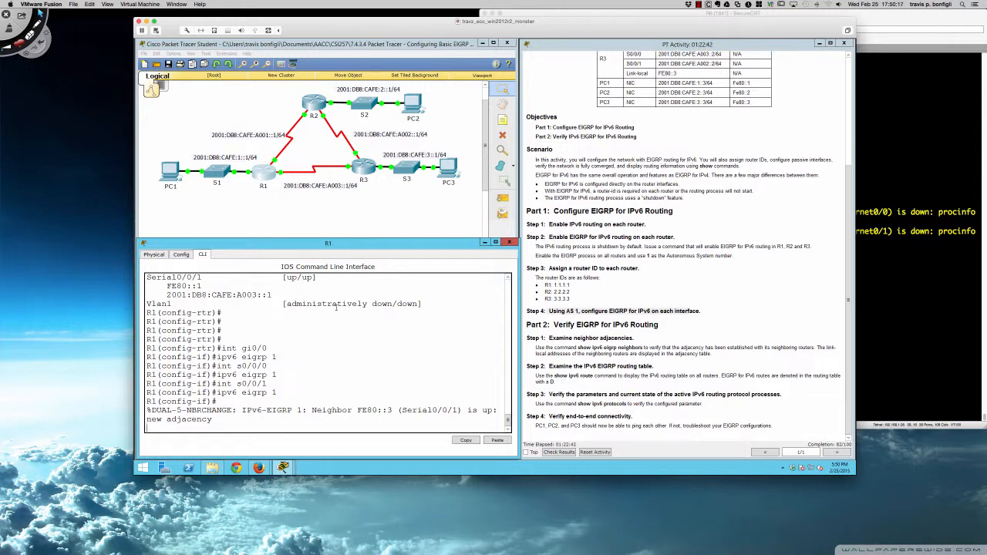
pyautogui.press('Return')
pyautogui.press('Return')
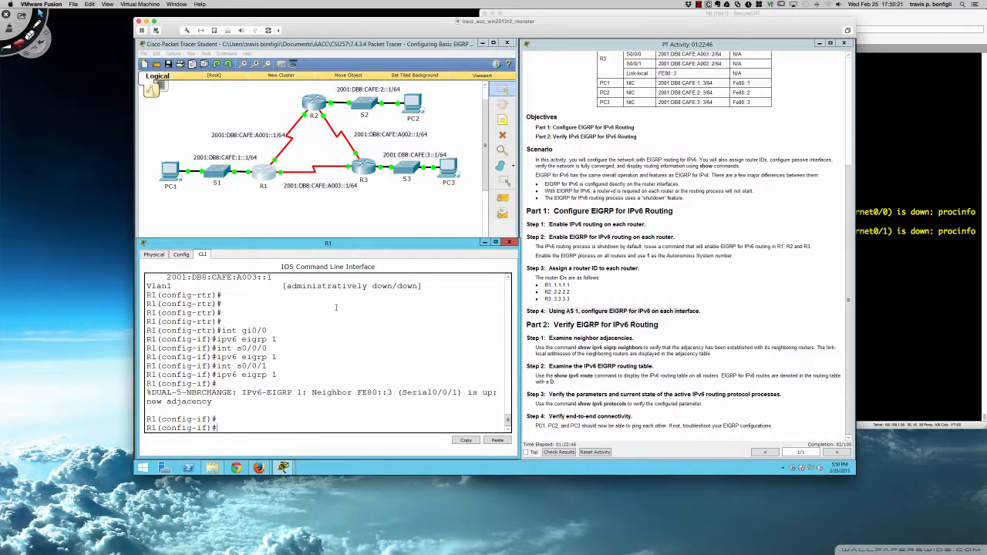
# List R1's IPv6 EIGRP neighbors with do sh ipv6 eigrp nei and examine the neighbor's interface and hold time
pyautogui.write('do sh ipv6 eigrp nei')
pyautogui.press('Return')
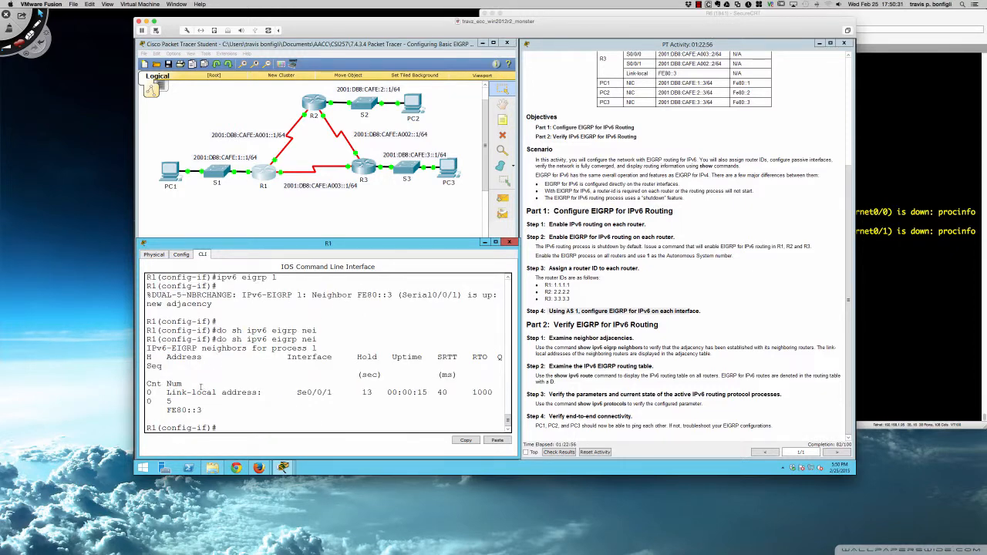
pyautogui.moveTo(146, 402); pyautogui.dragTo(157, 401)
pyautogui.moveTo(294, 392); pyautogui.dragTo(334, 393)
pyautogui.moveTo(362, 393); pyautogui.dragTo(373, 392)
pyautogui.click(376, 392)
# Repeat the IPv6 EIGRP neighbor listing on R1 several times to compare hold times, and widen the console window to read all columns
pyautogui.press('Up')
pyautogui.press('Return')
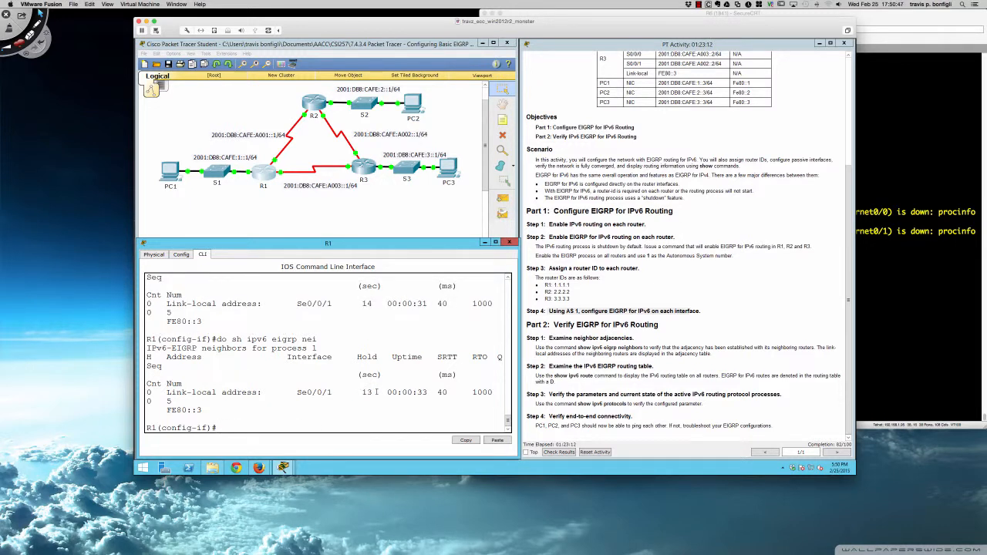
pyautogui.press('Up')
pyautogui.press('Return')
pyautogui.press('Up')
pyautogui.press('Return')
pyautogui.press('Up')
pyautogui.press('Return')
pyautogui.press('Up')
pyautogui.press('Return')
pyautogui.moveTo(435, 392); pyautogui.dragTo(551, 385)
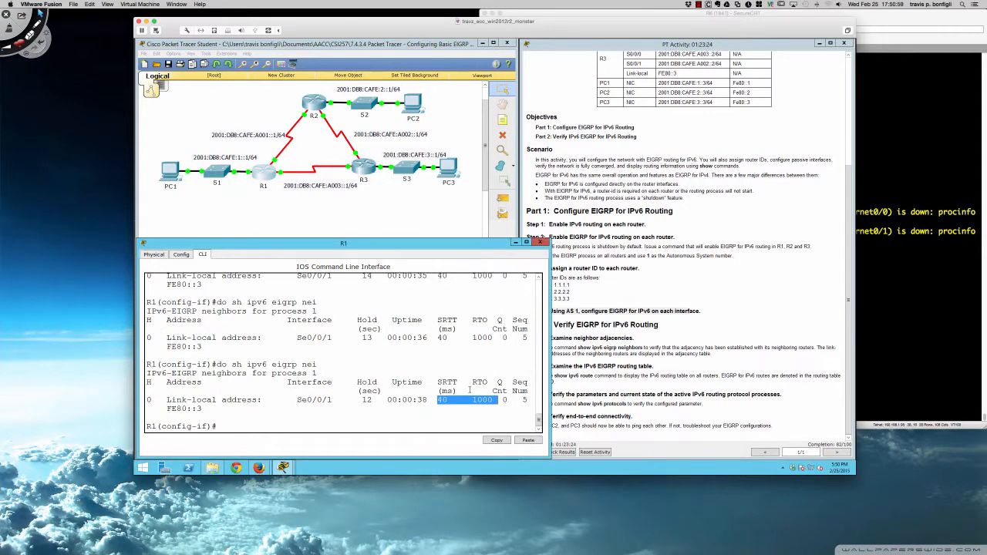
pyautogui.click(373, 324)
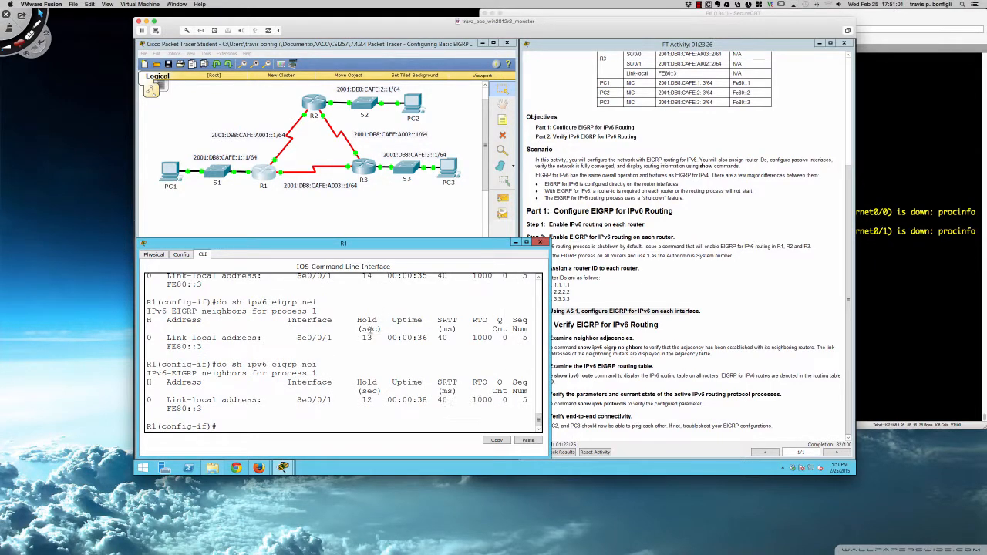
# Enable EIGRP for IPv6 with AS 1 on R2's GigabitEthernet0/0 interface using ipv6 eigrp 1
pyautogui.click(316, 105)
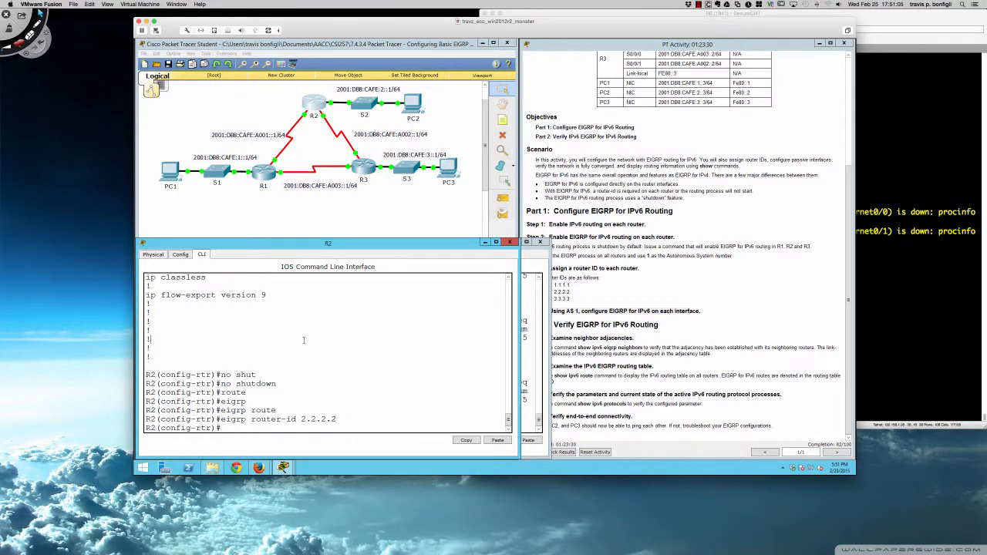
pyautogui.press('Return')
pyautogui.press('Return')
pyautogui.write('int gi0/')
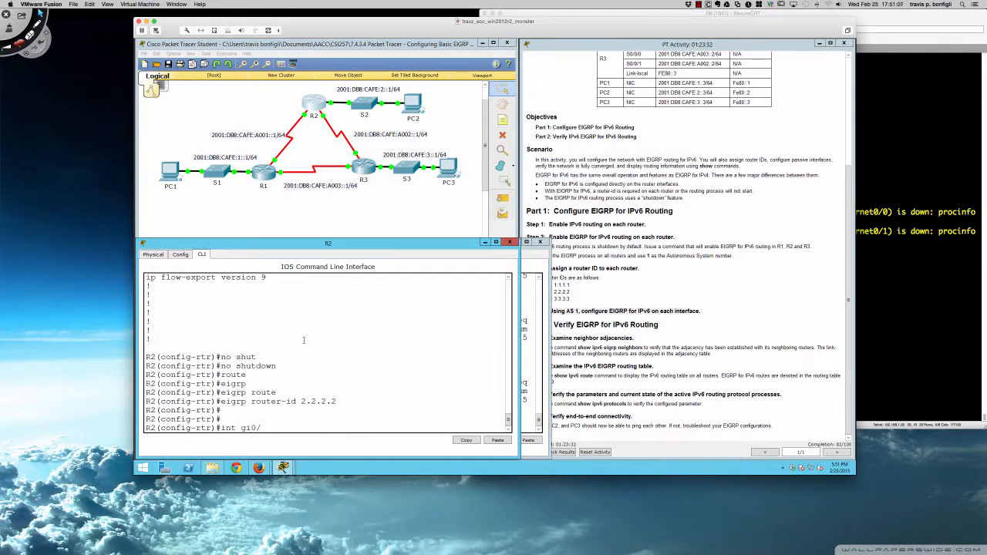
pyautogui.write('0')
pyautogui.press('Return')
pyautogui.write('ipv6')
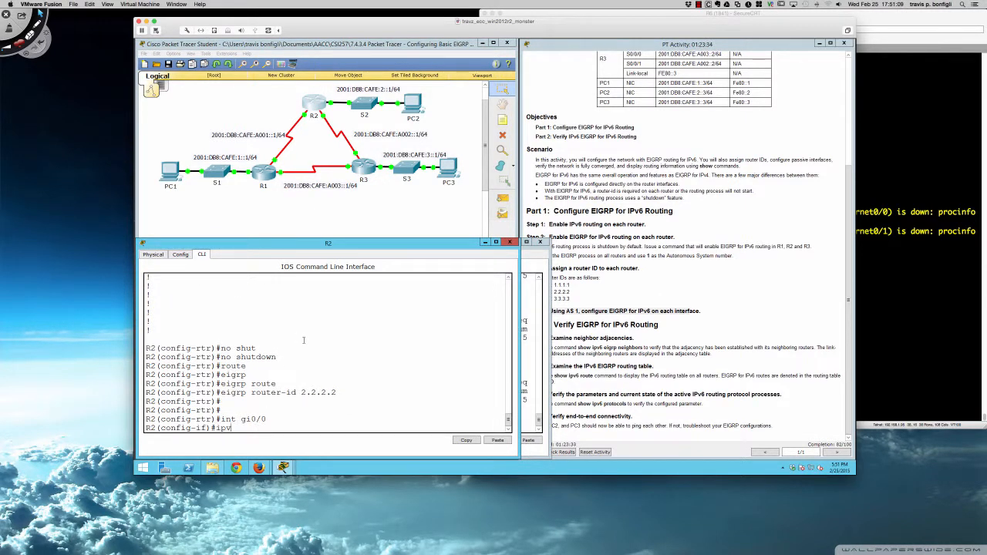
pyautogui.write(' eigrp 1')
pyautogui.press('Return')
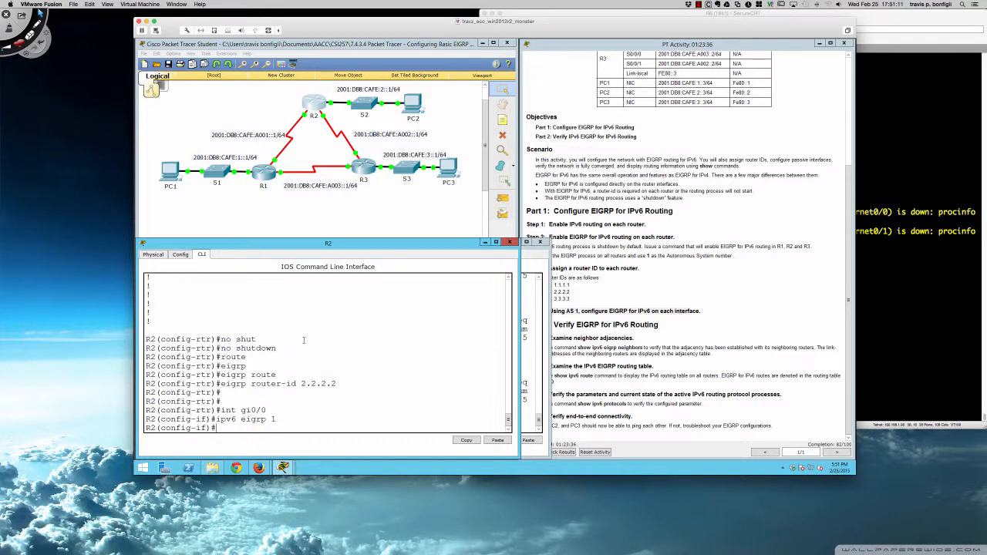
# Enable EIGRP for IPv6 with AS 1 on R2's Serial0/0/0 interface using ipv6 eigrp 1
pyautogui.write('int s0/0/0')
pyautogui.press('Return')
pyautogui.write('ipv6 eigrp 1')
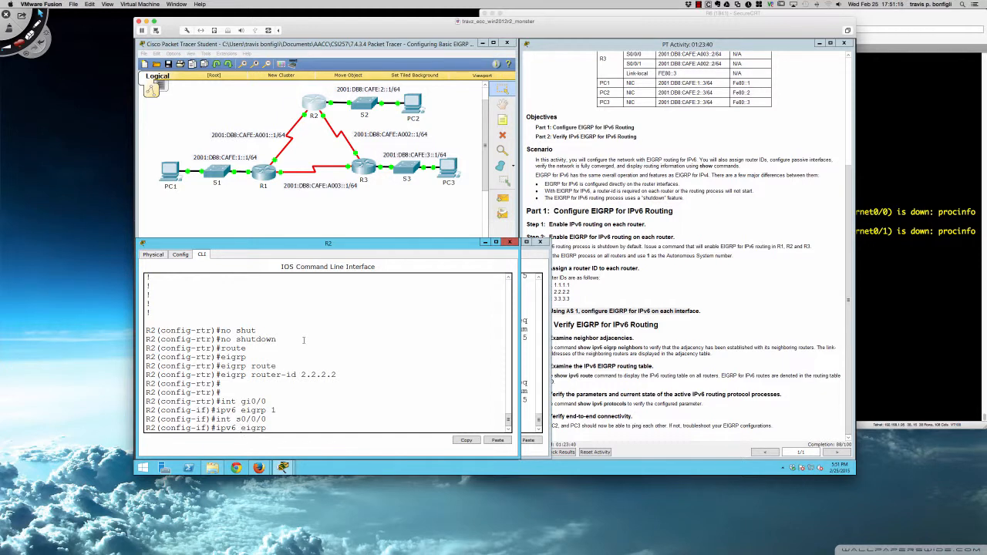
pyautogui.press('Return')
pyautogui.press('Return')
pyautogui.press('Return')
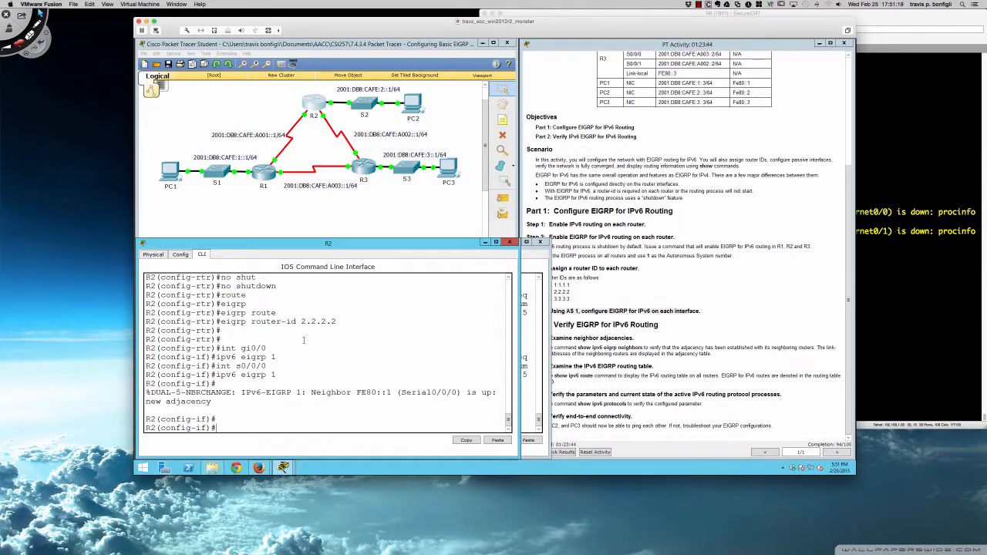
# Enable EIGRP for IPv6 with AS 1 on R2's Serial0/0/1 interface using ipv6 eigrp 1
pyautogui.write('int s0/0/1')
pyautogui.press('Return')
pyautogui.write('ipv')
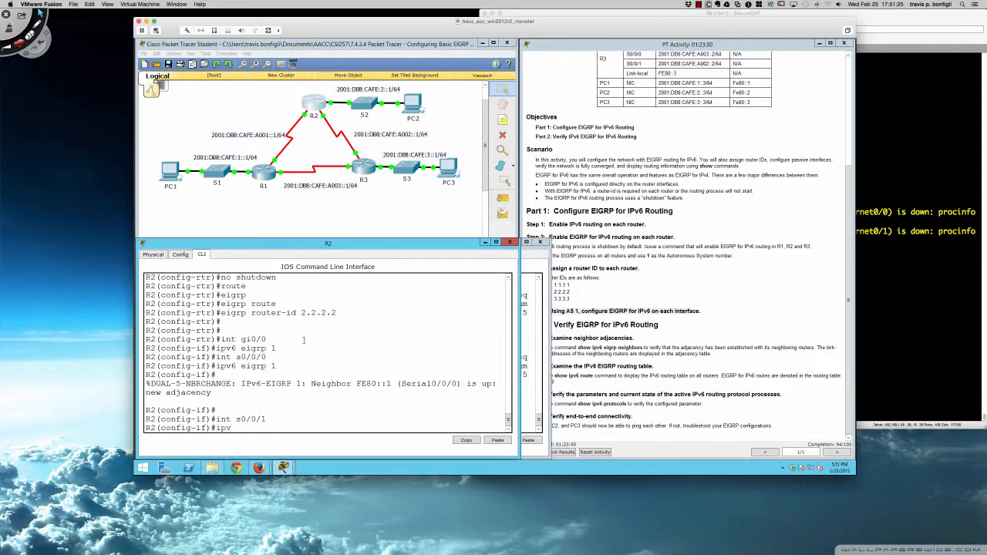
pyautogui.write('6 eigrp 1')
pyautogui.press('Return')
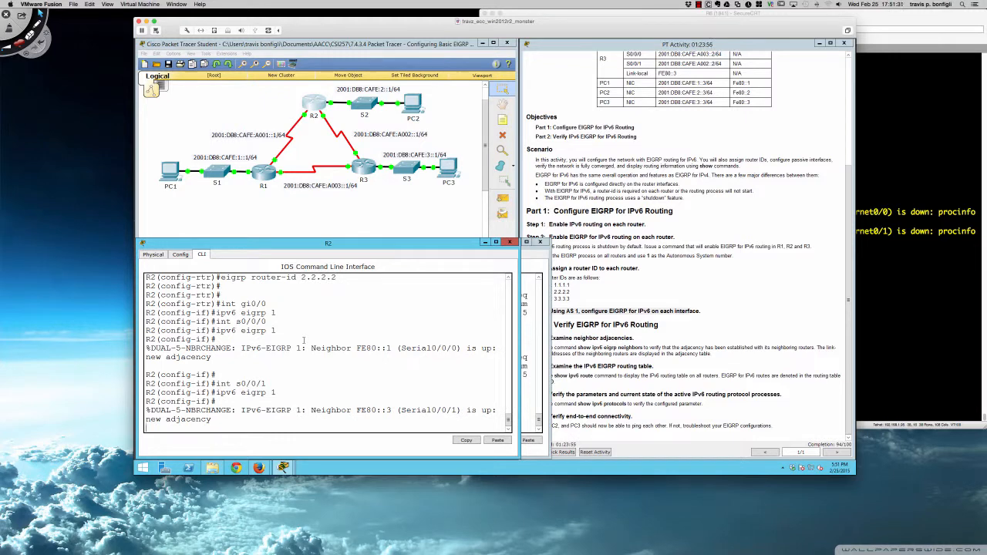
pyautogui.press('Return')
pyautogui.press('Return')
pyautogui.press('Return')
pyautogui.press('Return')
pyautogui.press('Return')
pyautogui.press('Return')
pyautogui.press('Return')
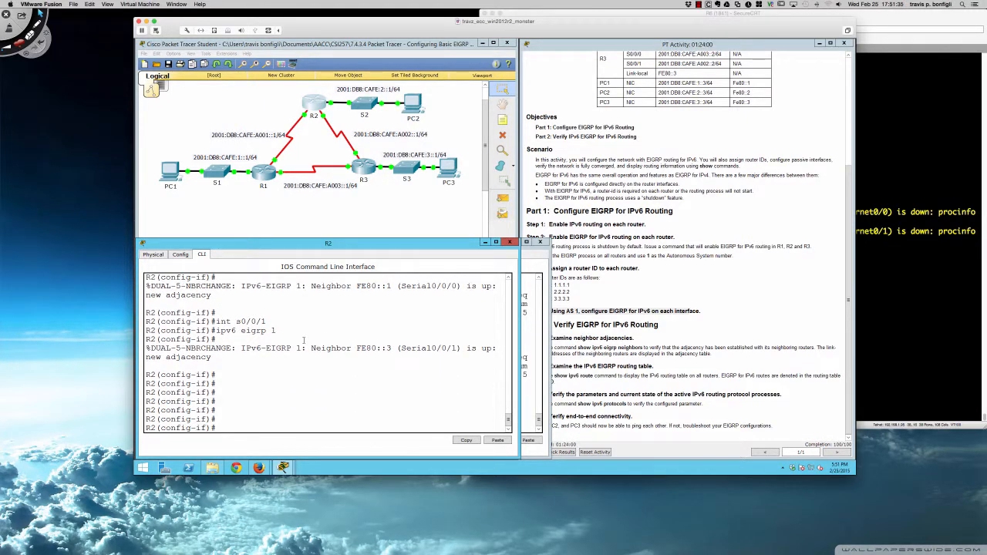
# Leave configuration mode on R2 and save its running configuration with wri mem
pyautogui.write('end')
pyautogui.press('Return')
pyautogui.press('Return')
pyautogui.press('Return')
pyautogui.write('wir')
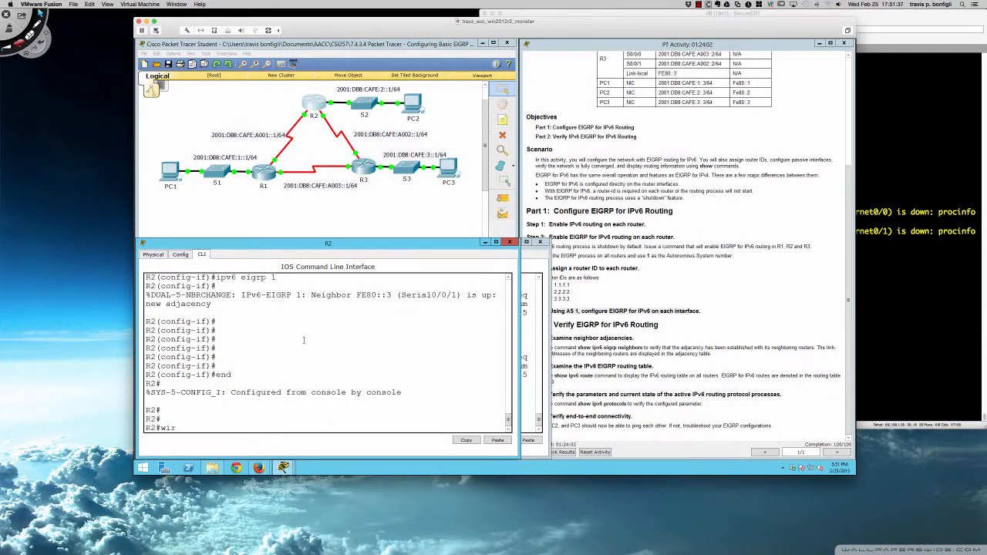
pyautogui.press('BackSpace')
pyautogui.press('BackSpace')
pyautogui.write('ri mem')
pyautogui.press('Return')
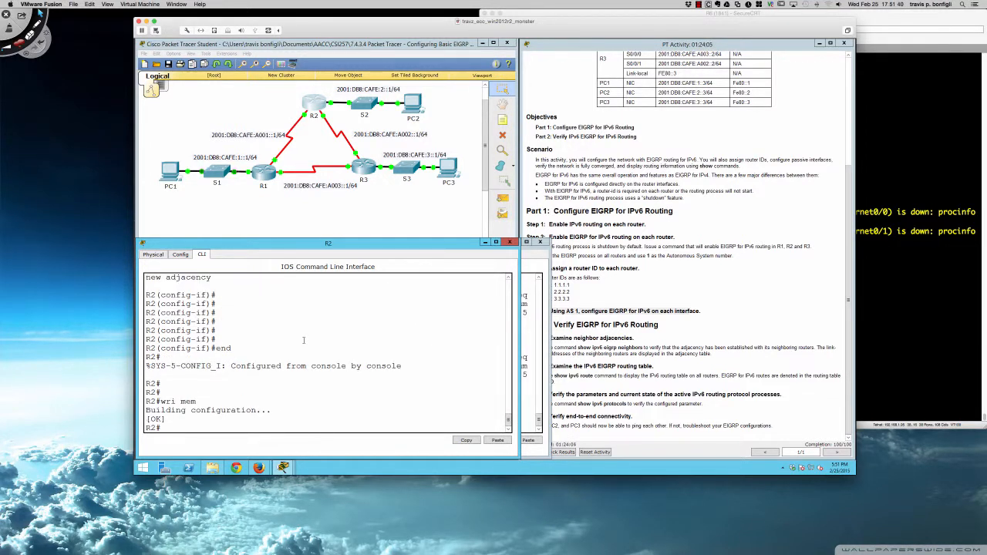
# Leave configuration mode on R1 and save its running configuration with wri mem
pyautogui.click(532, 346)
pyautogui.press('Return')
pyautogui.press('Return')
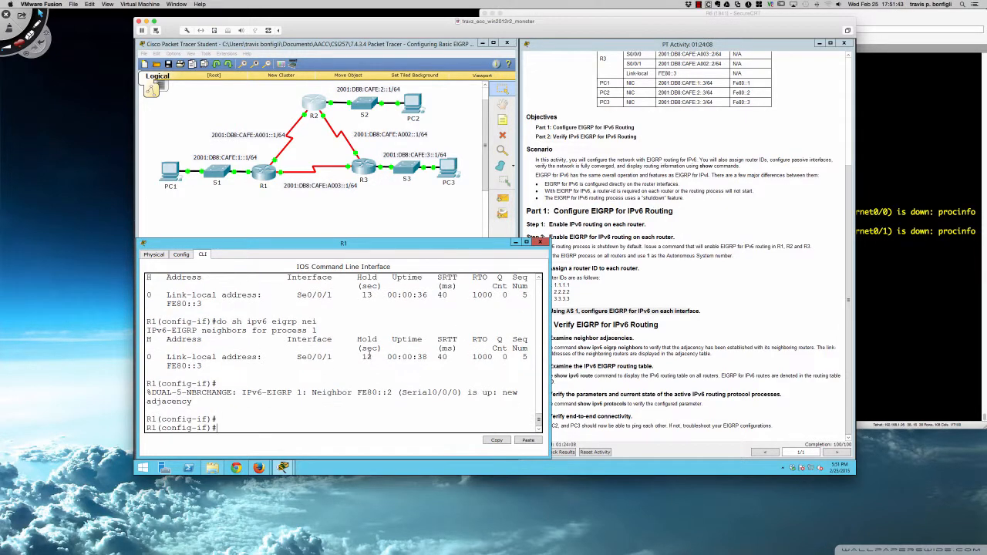
pyautogui.write('end')
pyautogui.press('Return')
pyautogui.press('Return')
pyautogui.press('Return')
pyautogui.write('wri mem')
pyautogui.press('Return')
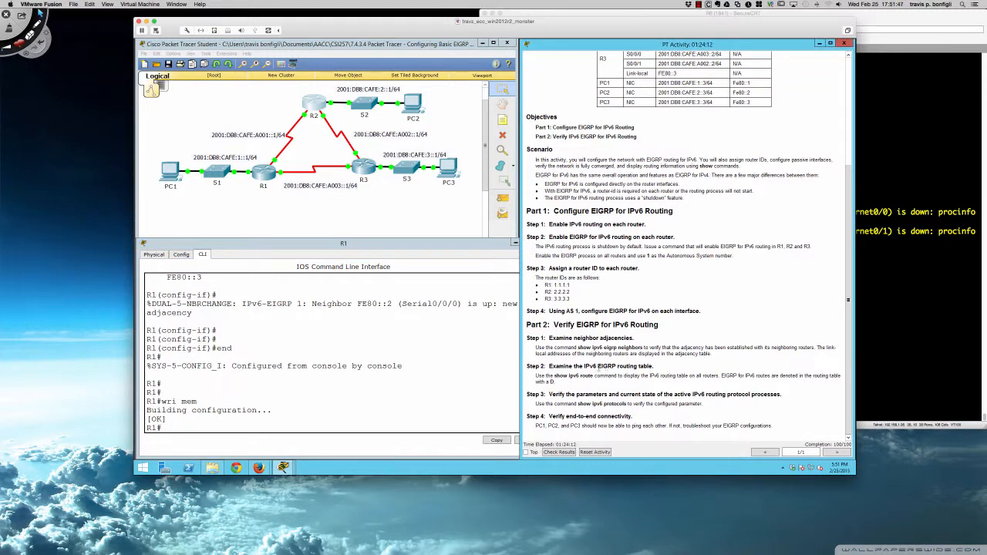
# Display R1's IPv6 routing table with sh ipv6 route and examine the EIGRP routes to the CAFE:2 and CAFE:3 networks
pyautogui.click(459, 381)
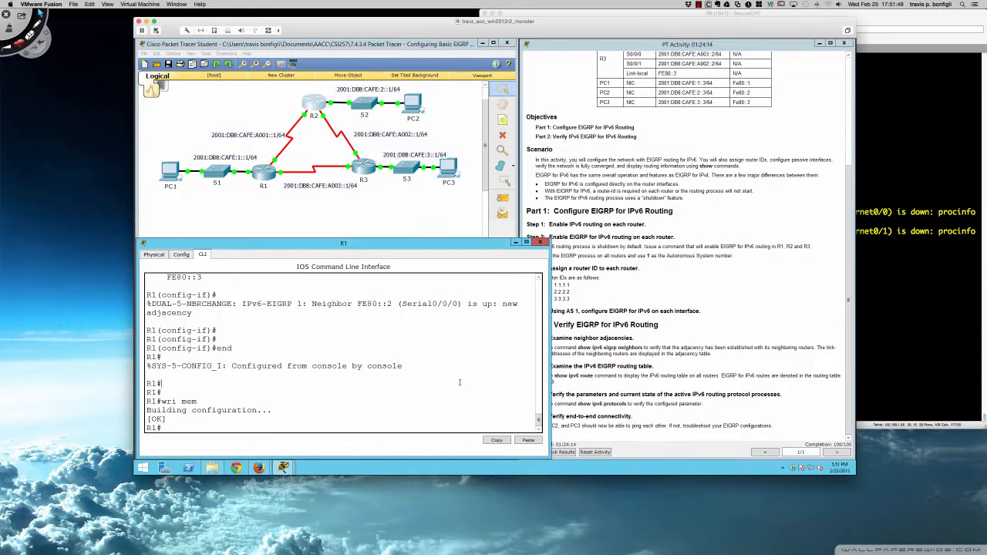
pyautogui.write('sh ipv6 route')
pyautogui.press('Return')
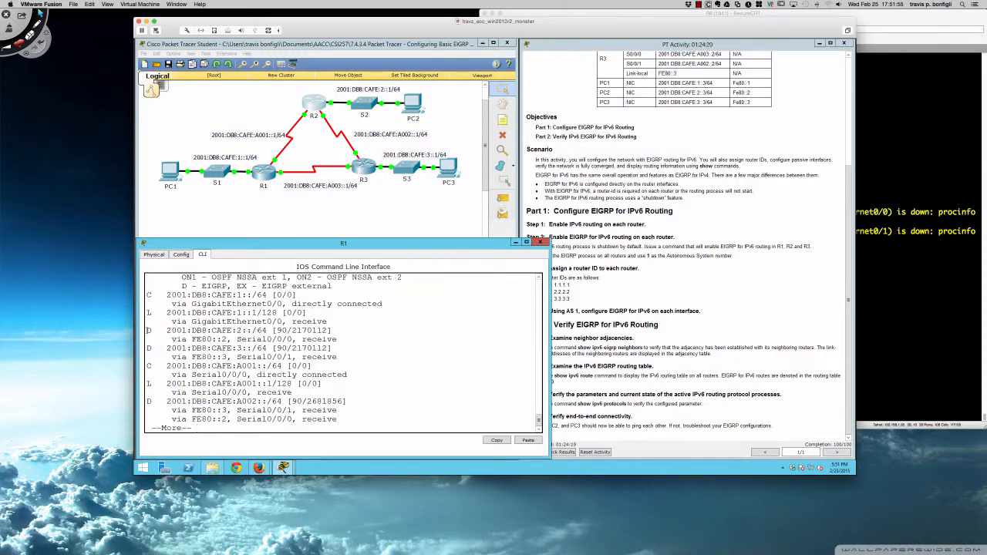
pyautogui.moveTo(146, 331); pyautogui.dragTo(340, 357)
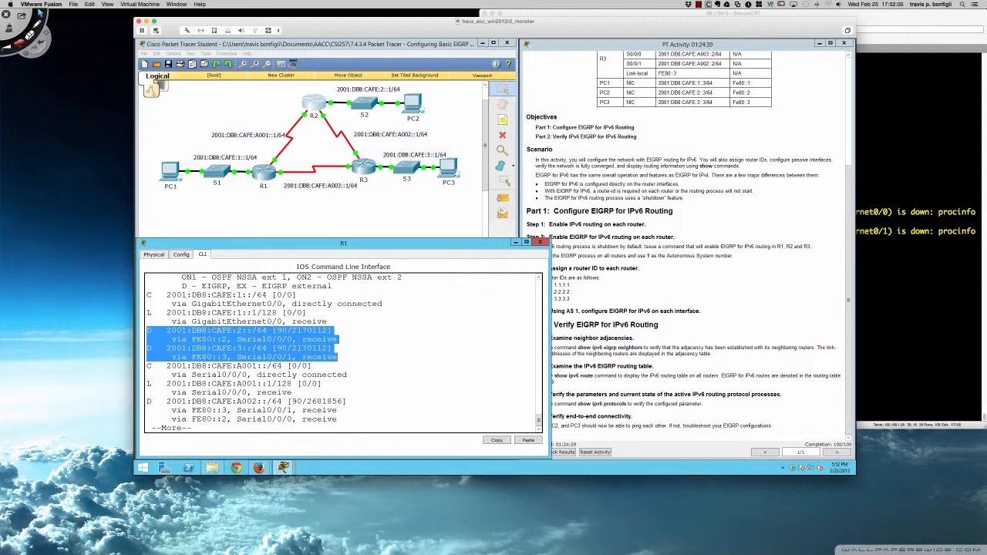
pyautogui.click(171, 339)
pyautogui.moveTo(172, 339); pyautogui.dragTo(227, 358)
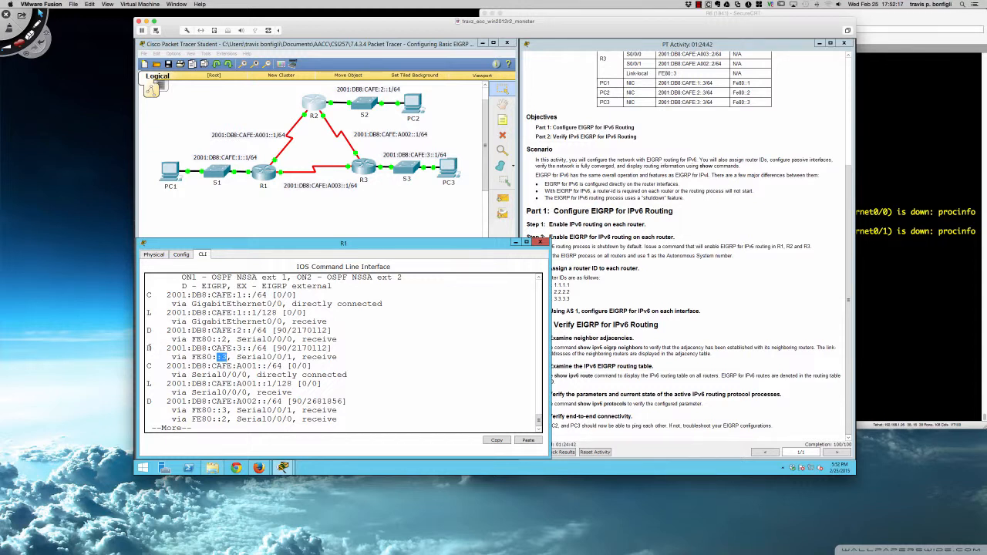
pyautogui.moveTo(149, 347); pyautogui.dragTo(338, 358)
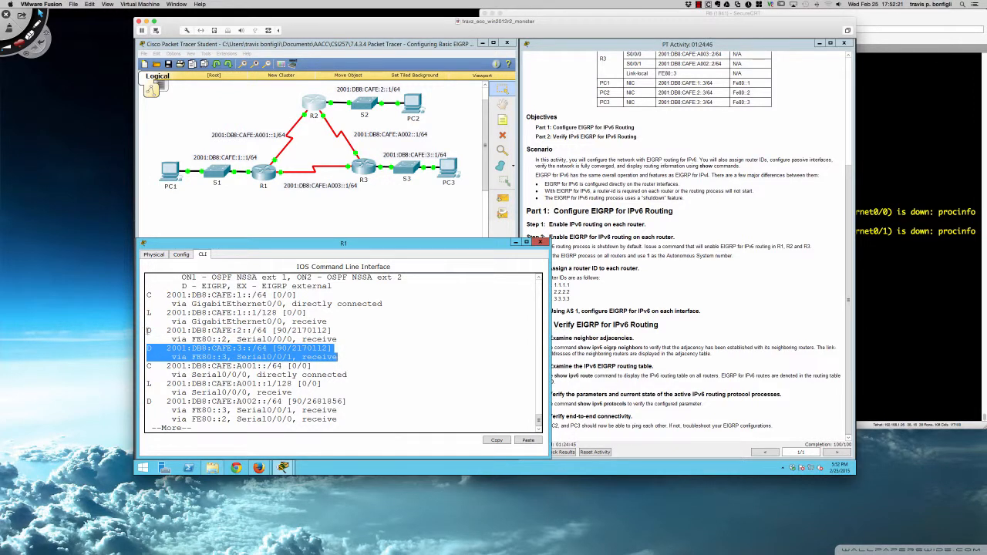
pyautogui.moveTo(148, 330); pyautogui.dragTo(338, 339)
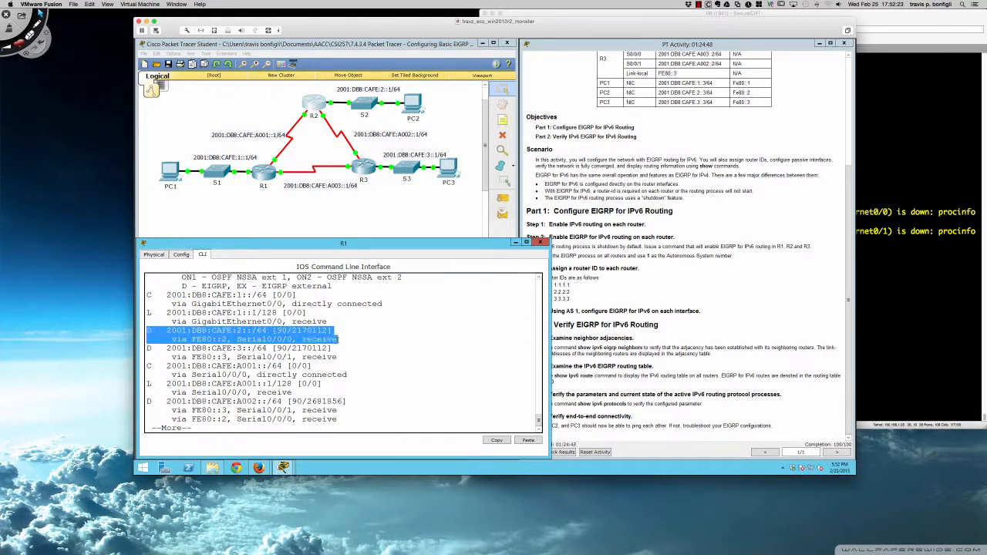
pyautogui.click(368, 363)
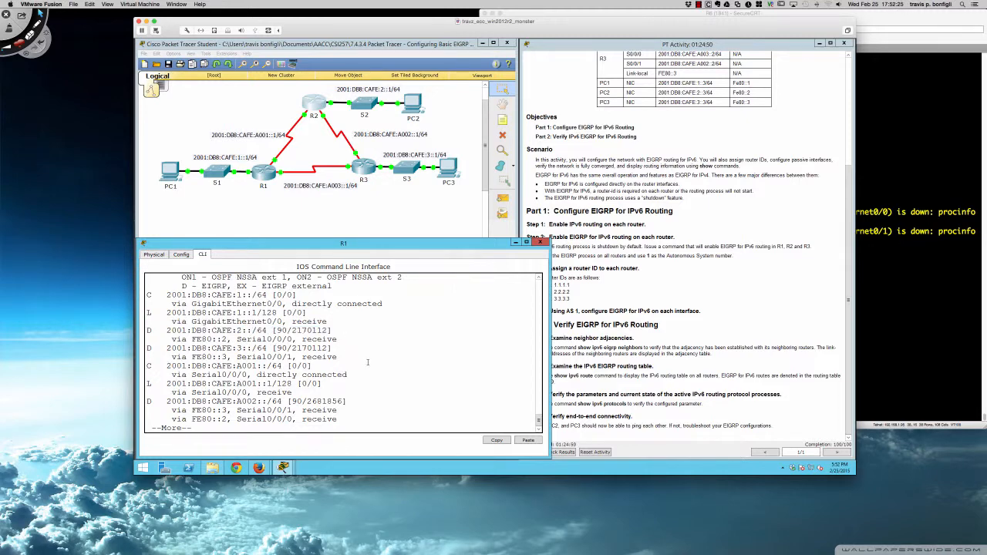
pyautogui.press('space')
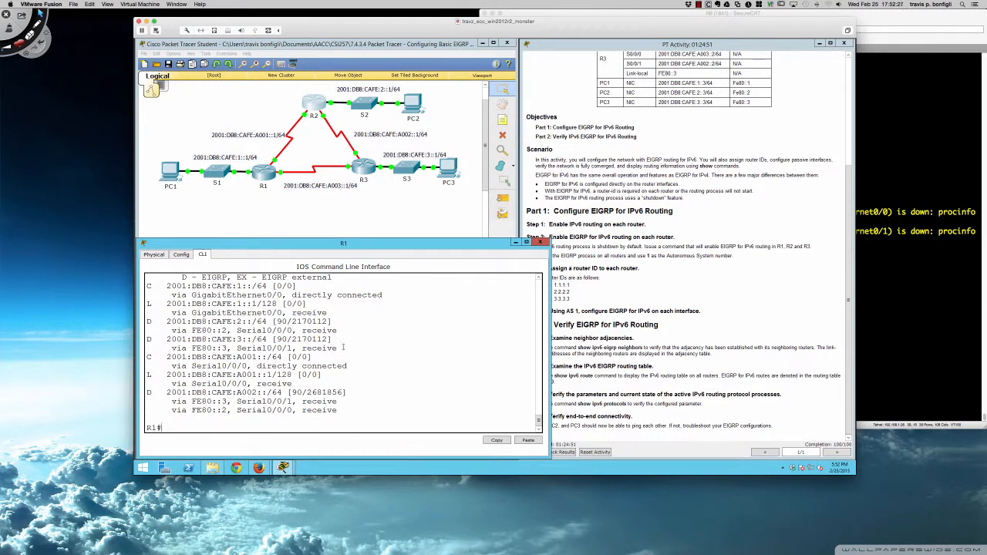
# Open PC1's Command Prompt and ping PC3 at 2001:db8:cafe:3::3
pyautogui.click(168, 174)
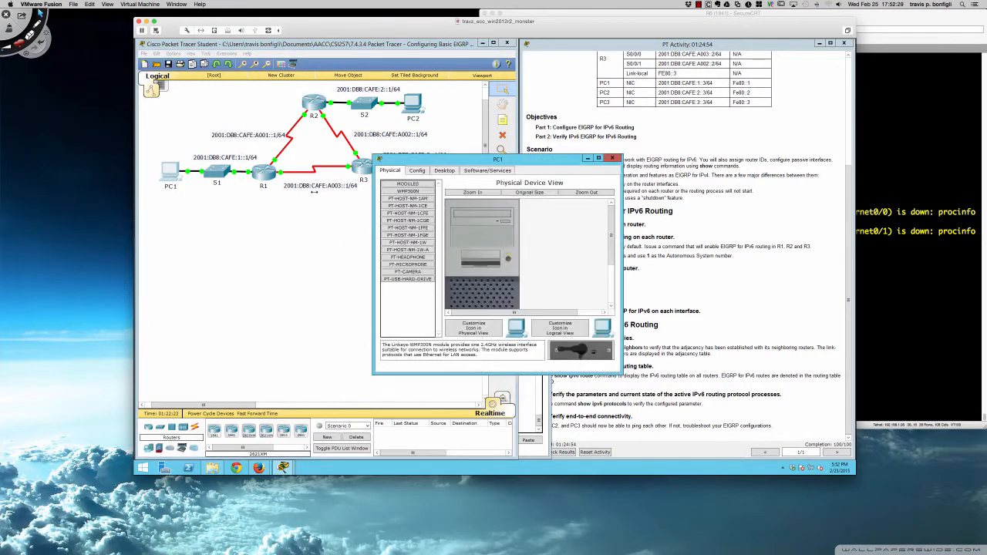
pyautogui.click(421, 170)
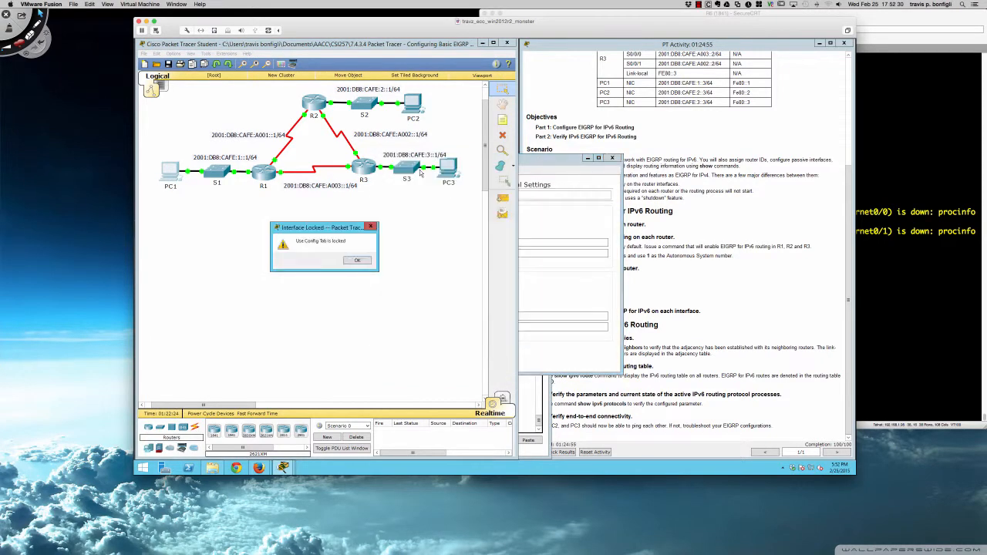
pyautogui.click(357, 260)
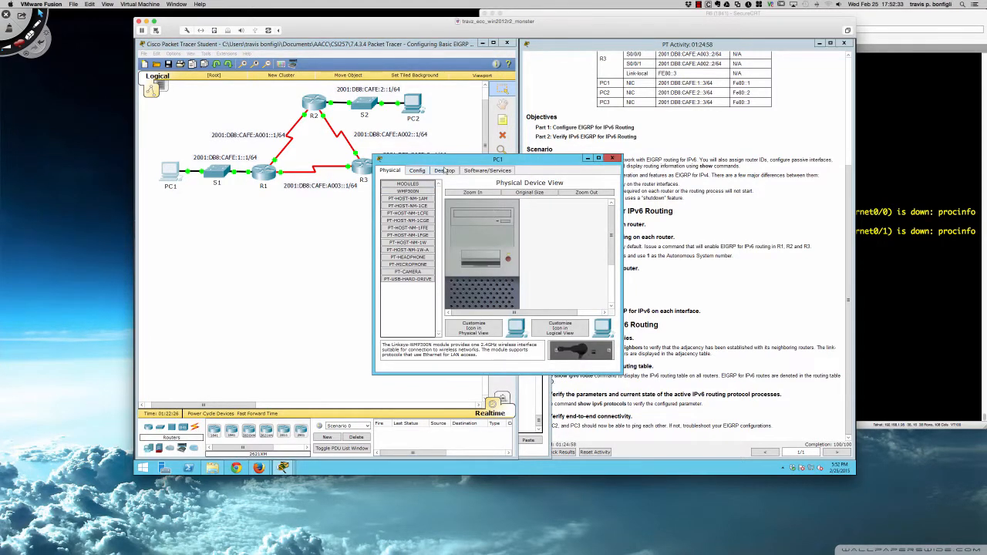
pyautogui.click(445, 171)
pyautogui.click(542, 201)
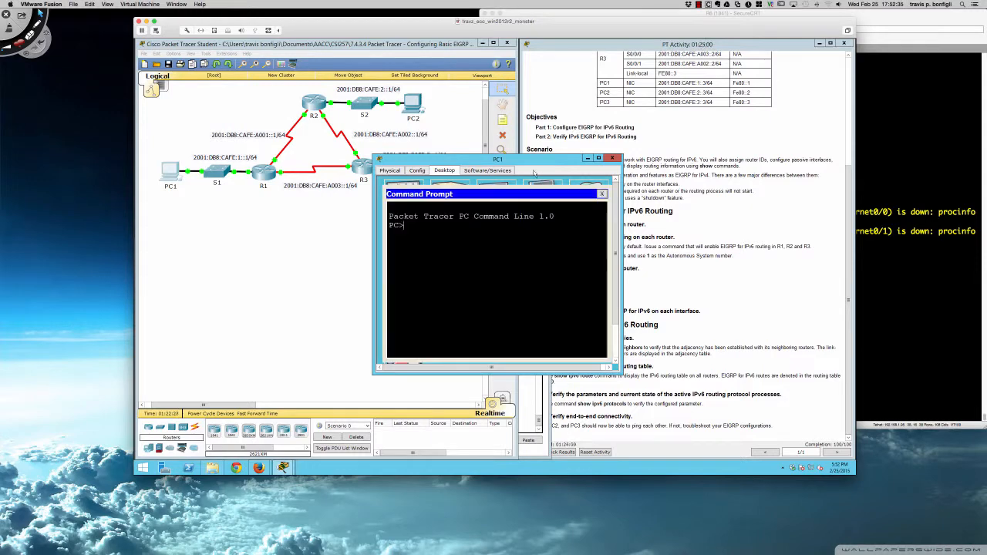
pyautogui.moveTo(537, 163); pyautogui.dragTo(447, 216)
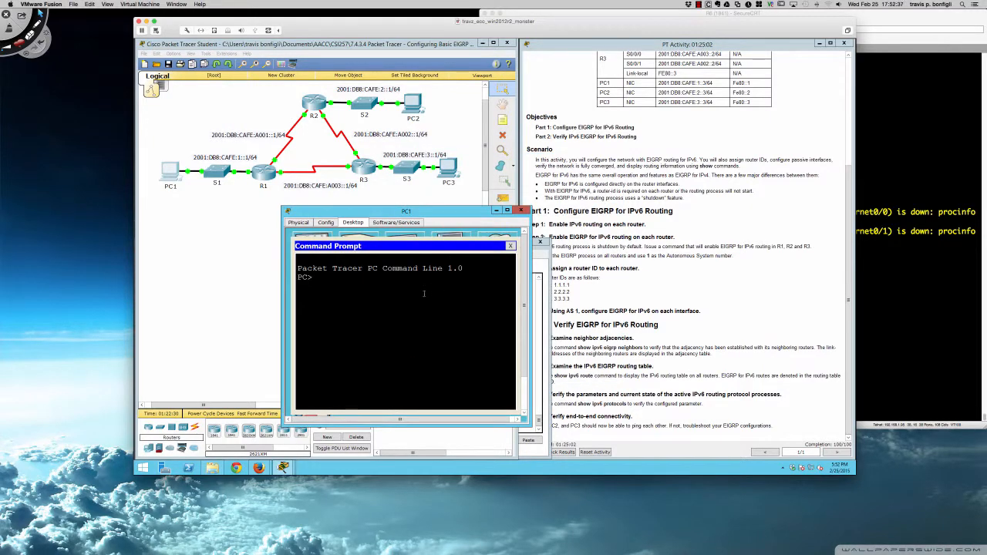
pyautogui.write('ping 2001:db8:cafe:3::3')
pyautogui.press('Return')
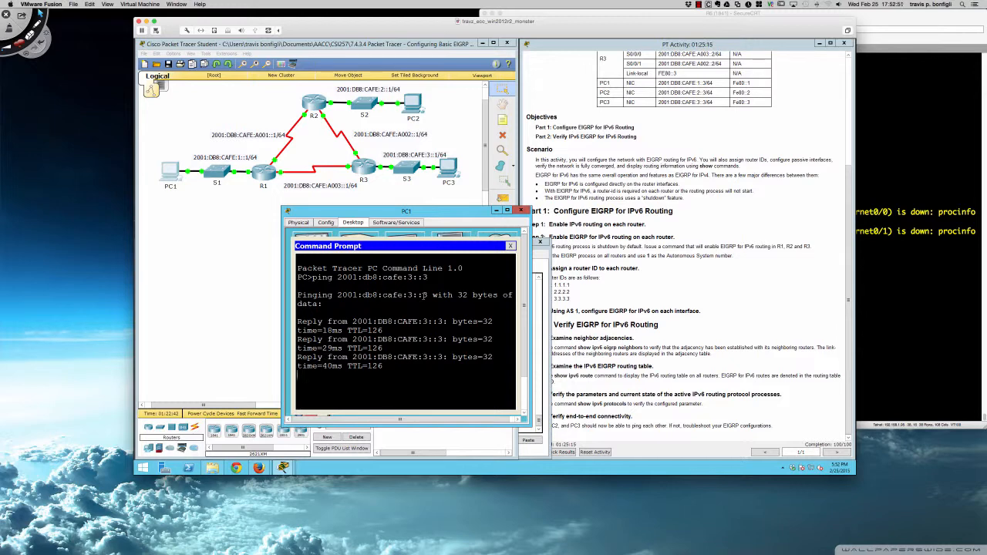
# Ping 2001:db8:cafe:3::2 from PC1 and abort the ping before it completes
pyautogui.press('Up')
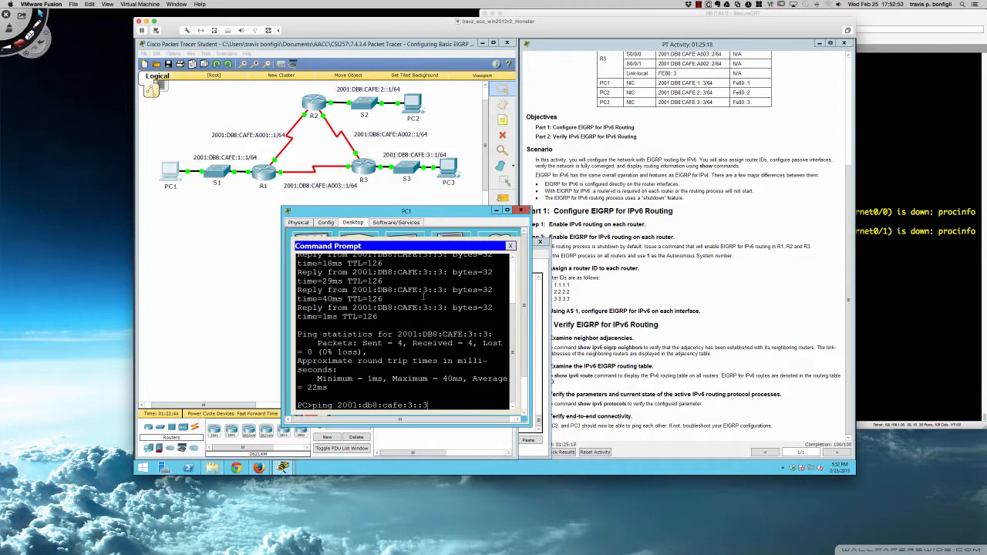
pyautogui.press('BackSpace')
pyautogui.write('2')
pyautogui.press('Return')
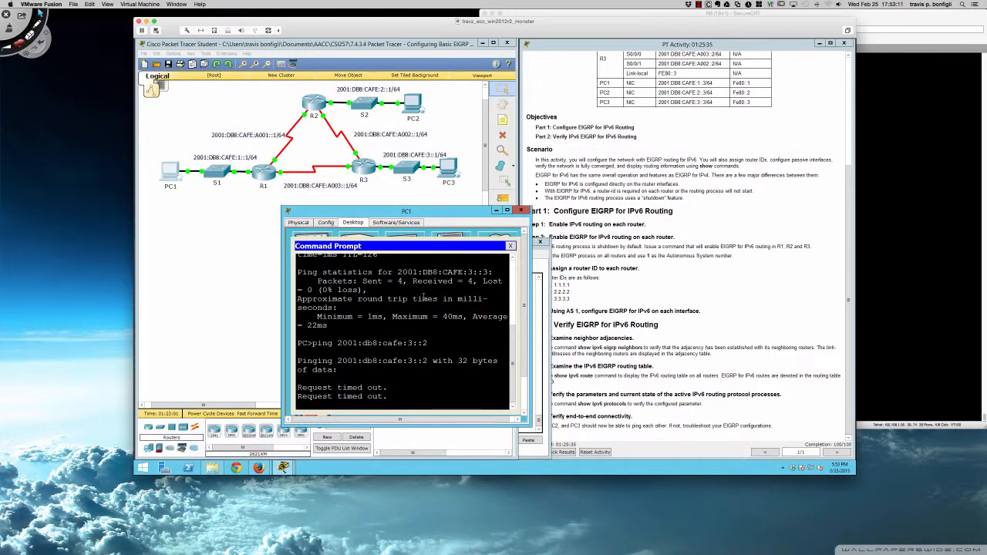
pyautogui.hotkey('ctrl', 'c')
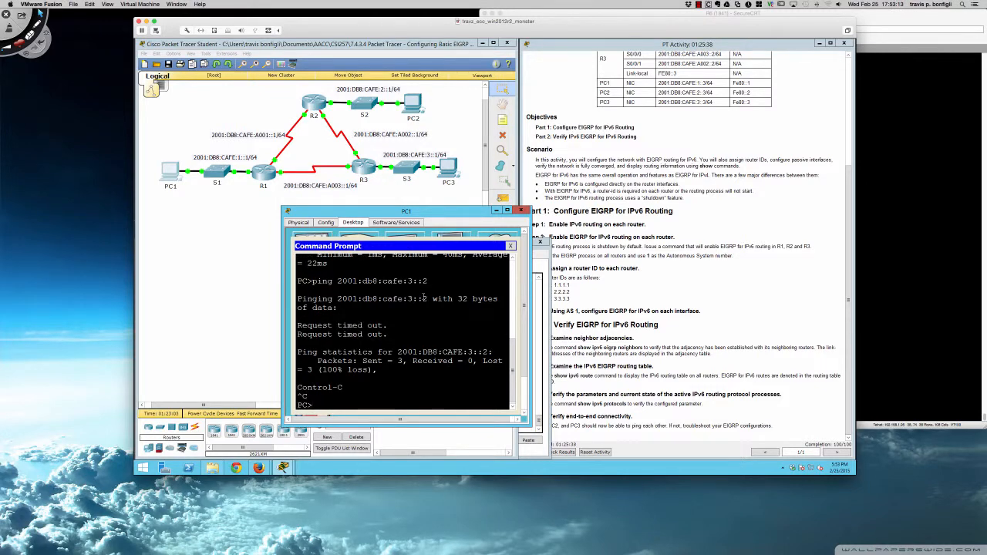
# Try to ping 2001:db8:cafe:2:3 from PC1
pyautogui.press('Up')
pyautogui.press('BackSpace')
pyautogui.write('3')
pyautogui.press('BackSpace')
pyautogui.press('BackSpace')
pyautogui.press('BackSpace')
pyautogui.press('BackSpace')
pyautogui.write('2:3')
pyautogui.press('Return')
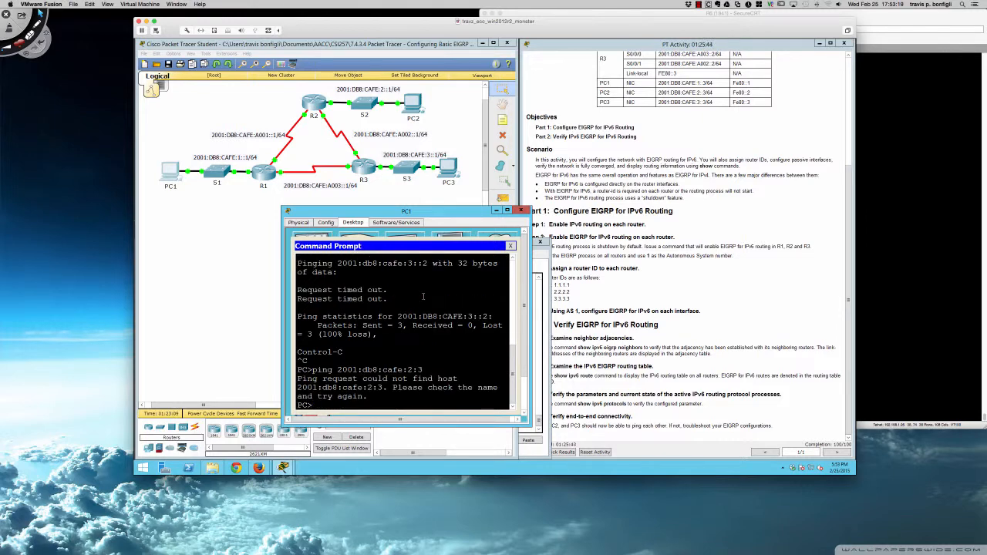
# Ping PC2 from PC1 at the corrected address 2001:db8:cafe:2::3 and close PC1's window
pyautogui.press('Up')
pyautogui.press('BackSpace')
pyautogui.write(':3')
pyautogui.press('Return')
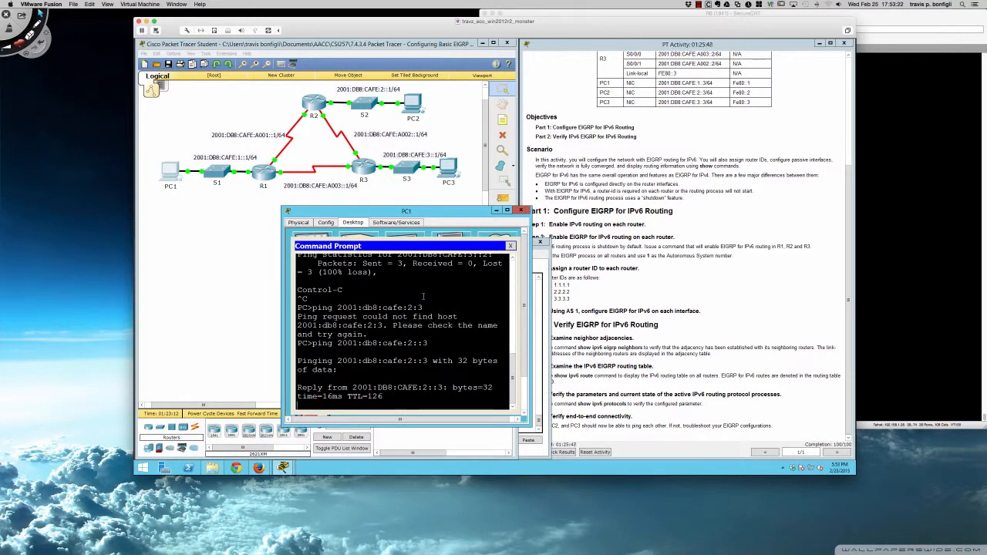
pyautogui.click(520, 210)
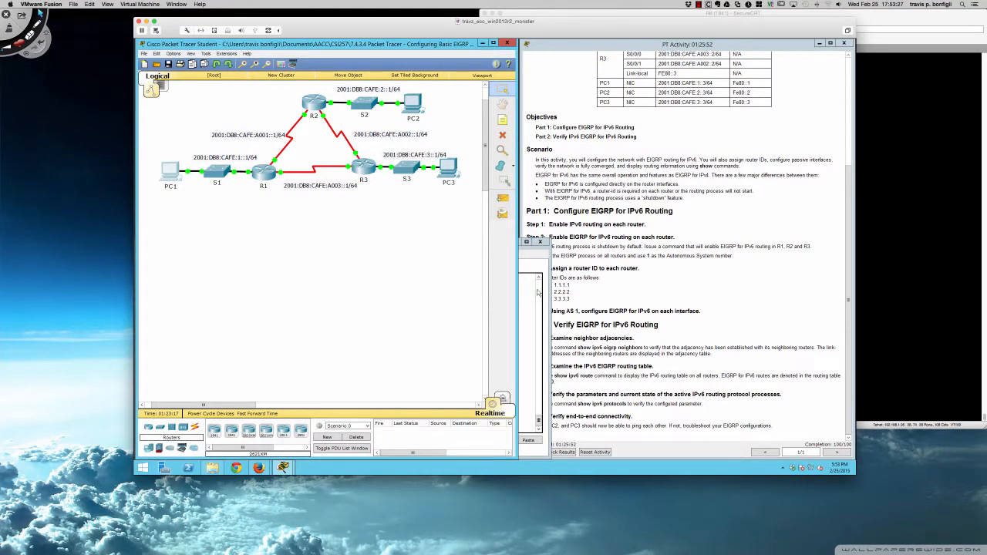
# Return to R1's command line and display its IPv6 neighbor table with sh ipv6 neigh
pyautogui.click(619, 320)
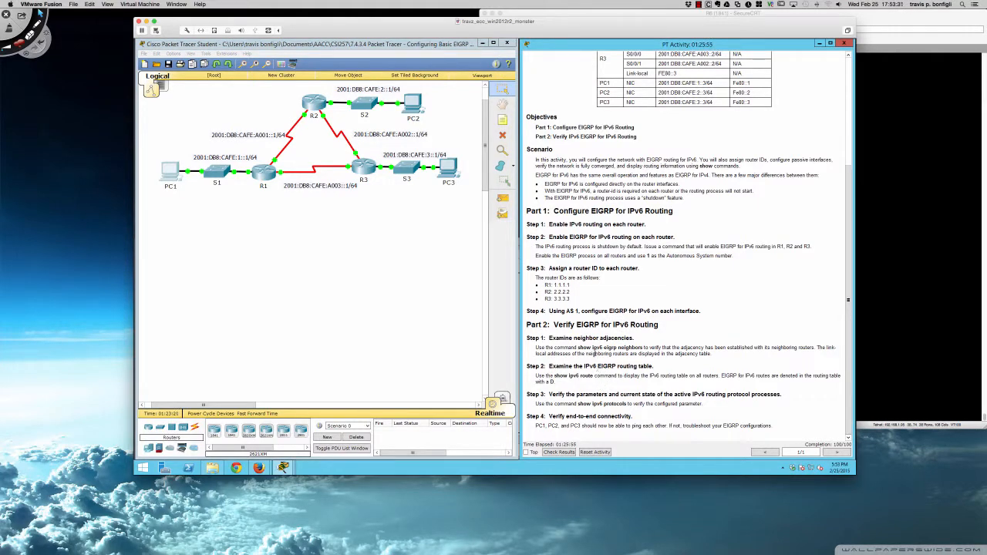
pyautogui.click(267, 174)
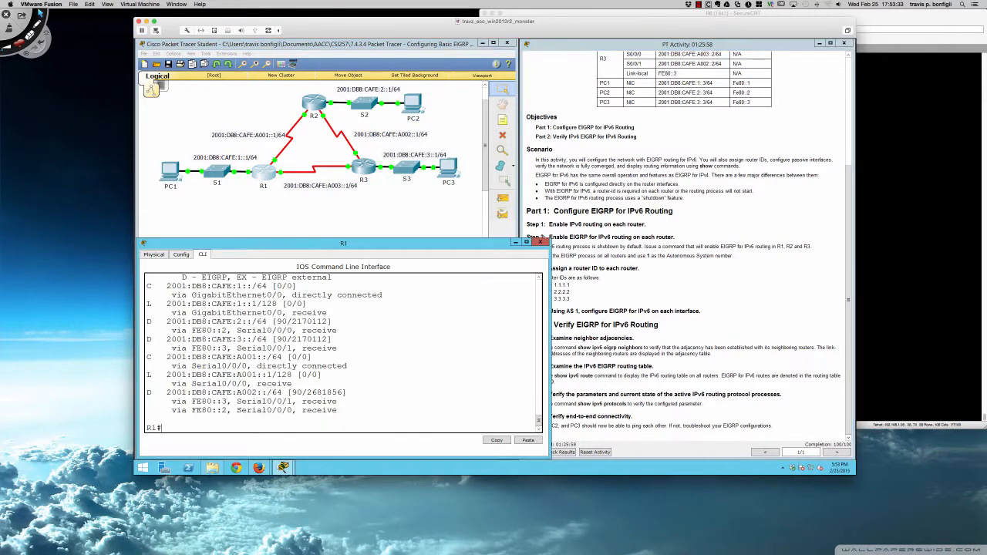
pyautogui.write('sh ipv6 neigh')
pyautogui.press('Return')
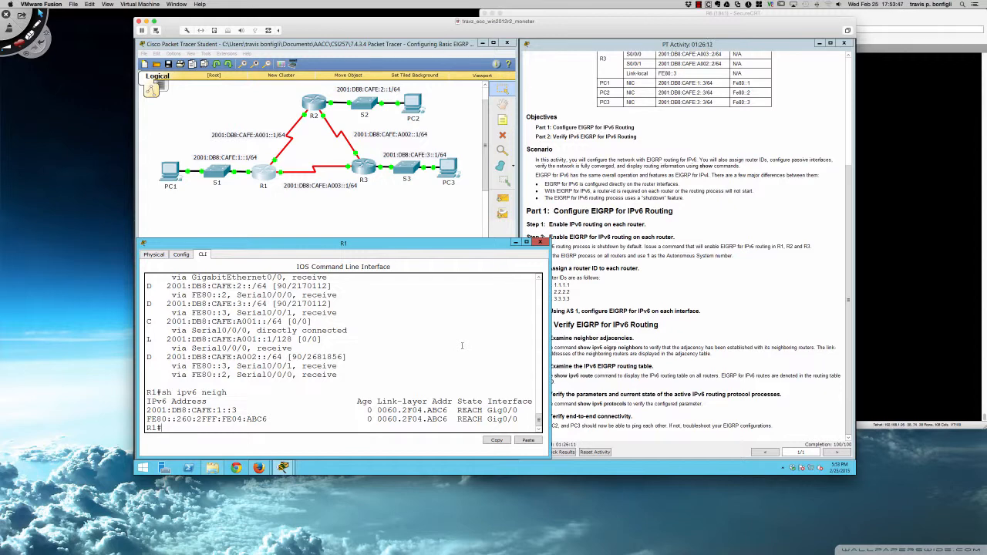
pyautogui.press('Return')
pyautogui.press('Return')
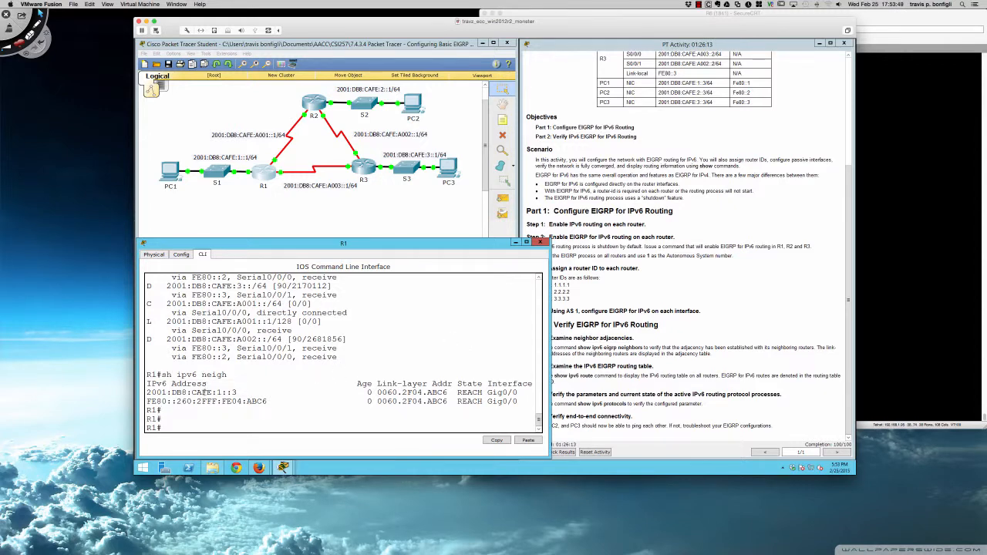
# Display R1's EIGRP neighbors with sh ipv6 eigrp neigh and examine their order, link-local addresses, interfaces and hold times
pyautogui.press('Up')
pyautogui.write('eigrp')
pyautogui.press('Return')
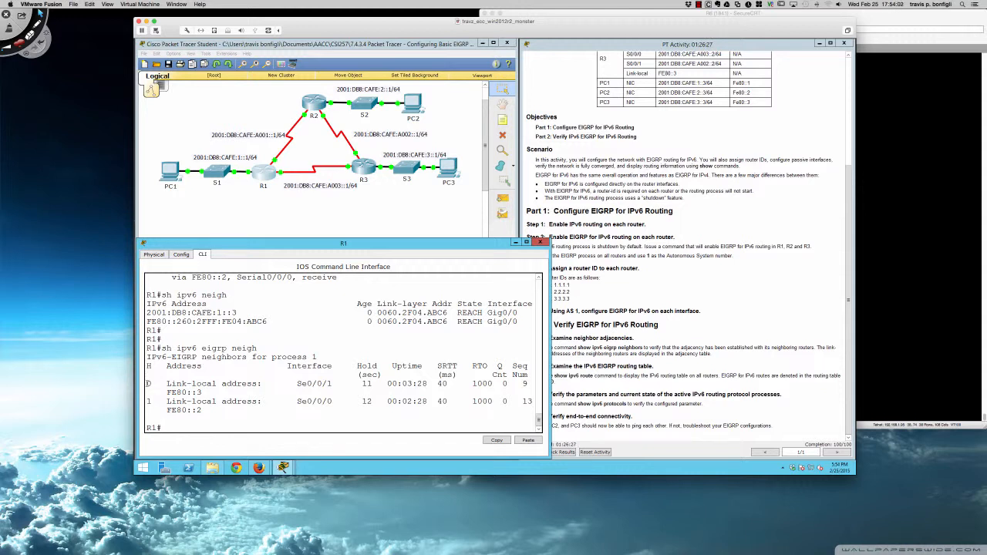
pyautogui.moveTo(148, 383); pyautogui.dragTo(202, 393)
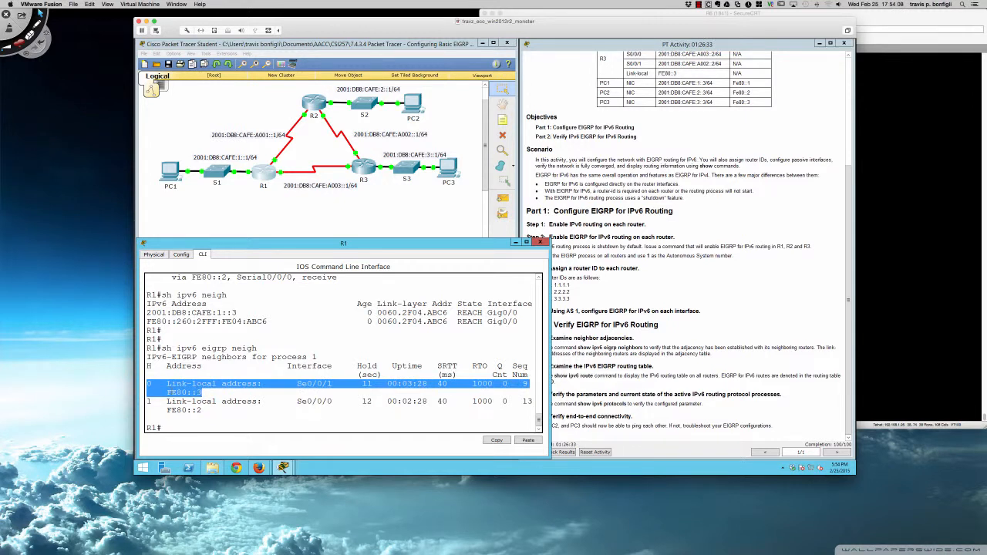
pyautogui.click(150, 401)
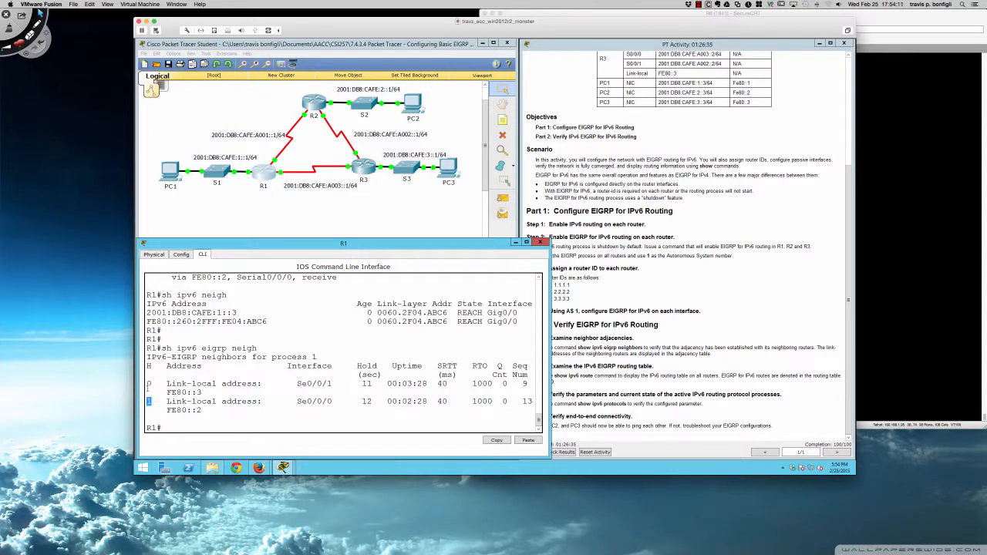
pyautogui.doubleClick(150, 383)
pyautogui.click(296, 383)
pyautogui.moveTo(167, 383); pyautogui.dragTo(204, 393)
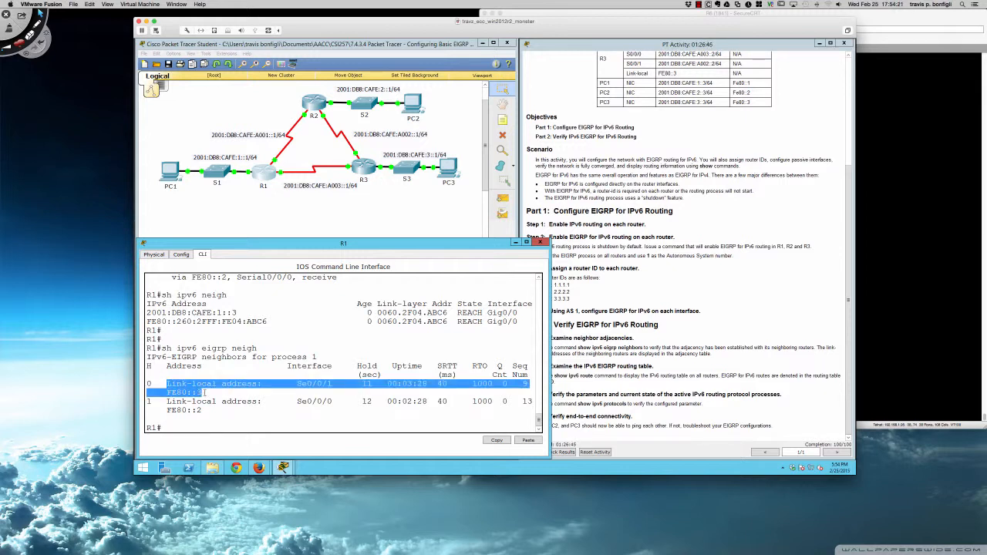
pyautogui.click(203, 393)
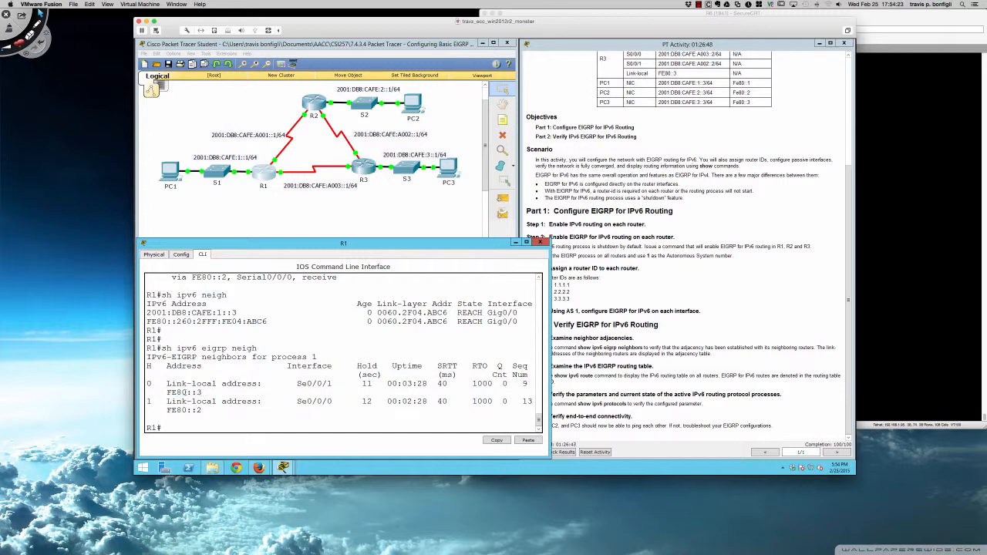
pyautogui.moveTo(166, 393); pyautogui.dragTo(203, 410)
pyautogui.moveTo(297, 384); pyautogui.dragTo(335, 402)
pyautogui.click(373, 383)
# Repeat sh ipv6 eigrp neigh on R1 several times to watch the neighbors' hold and uptime timers
pyautogui.press('Up')
pyautogui.press('Return')
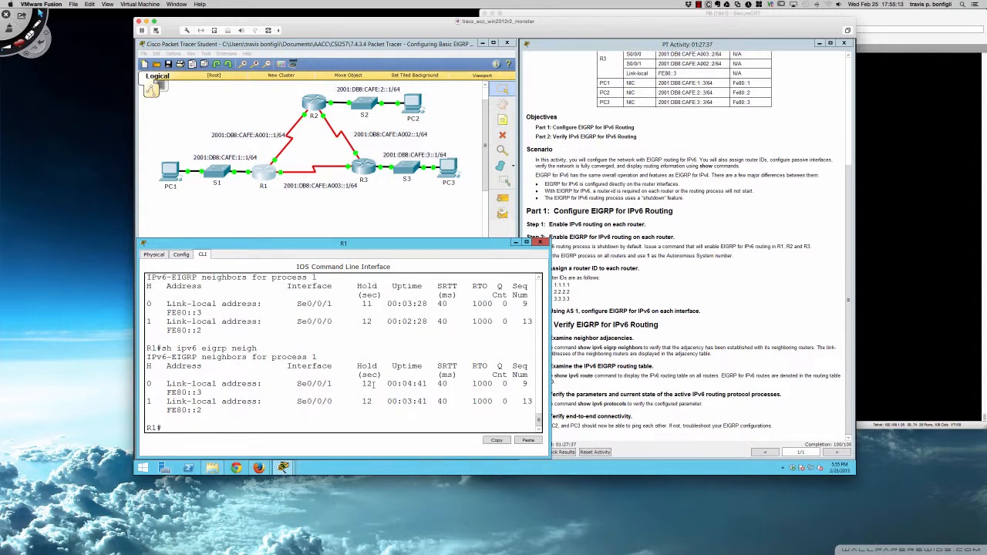
pyautogui.press('Up')
pyautogui.press('Return')
pyautogui.press('Up')
pyautogui.press('Return')
pyautogui.press('Up')
pyautogui.press('Return')
pyautogui.press('Up')
pyautogui.press('Return')
pyautogui.press('Up')
pyautogui.press('Return')
pyautogui.press('Up')
pyautogui.press('Return')
pyautogui.press('Up')
pyautogui.press('Return')
pyautogui.press('Up')
pyautogui.press('Return')
# Examine the queue count column in R1's EIGRP neighbor output
pyautogui.moveTo(498, 367); pyautogui.dragTo(500, 373)
pyautogui.click(501, 373)
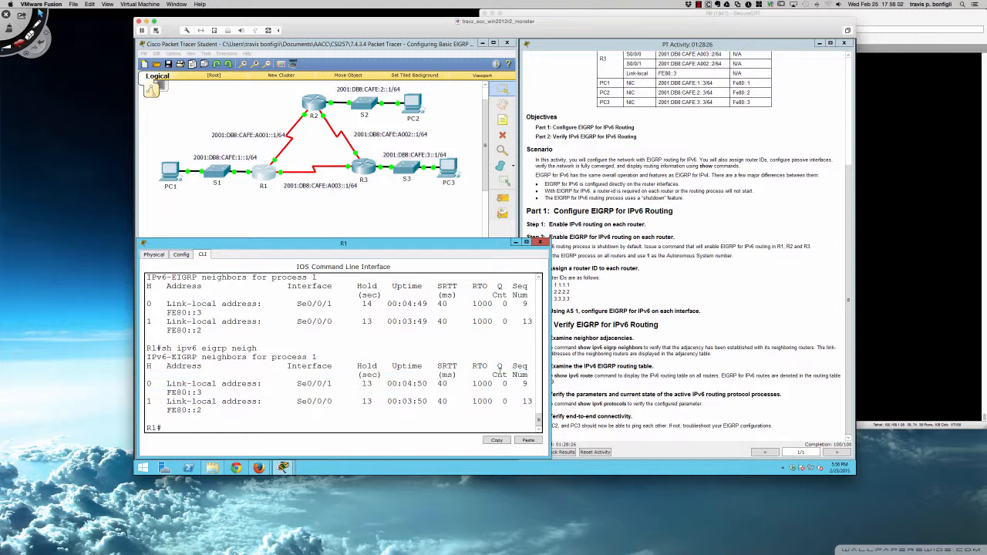
pyautogui.doubleClick(500, 367)
pyautogui.doubleClick(505, 384)
pyautogui.click(429, 378)
# Display R1's active IPv6 routing protocols with sh ipv6 protocols and examine the EIGRP process and its K-value metric weights
pyautogui.write('sh ipv6 pro')
pyautogui.press('Tab')
pyautogui.press('Return')
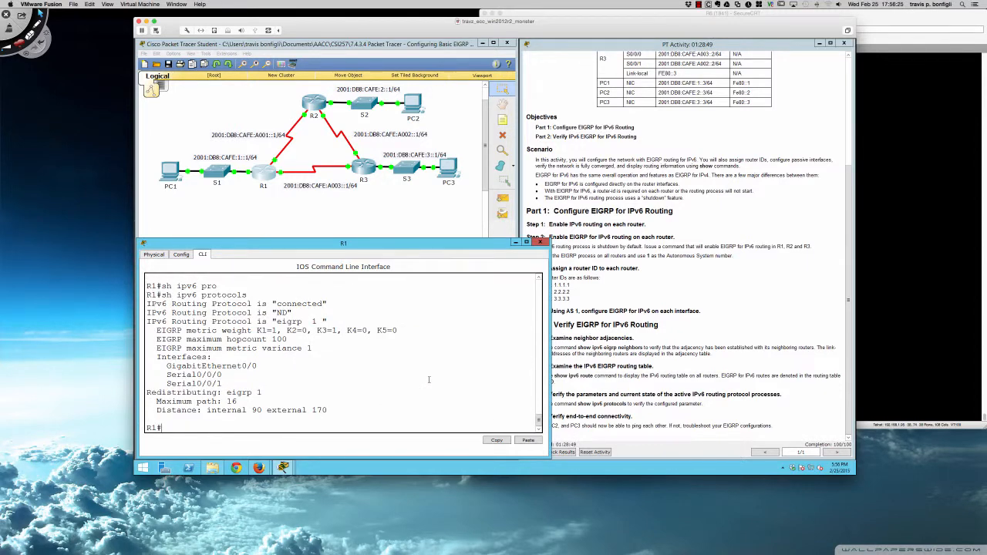
pyautogui.scroll(3, 326, 394)
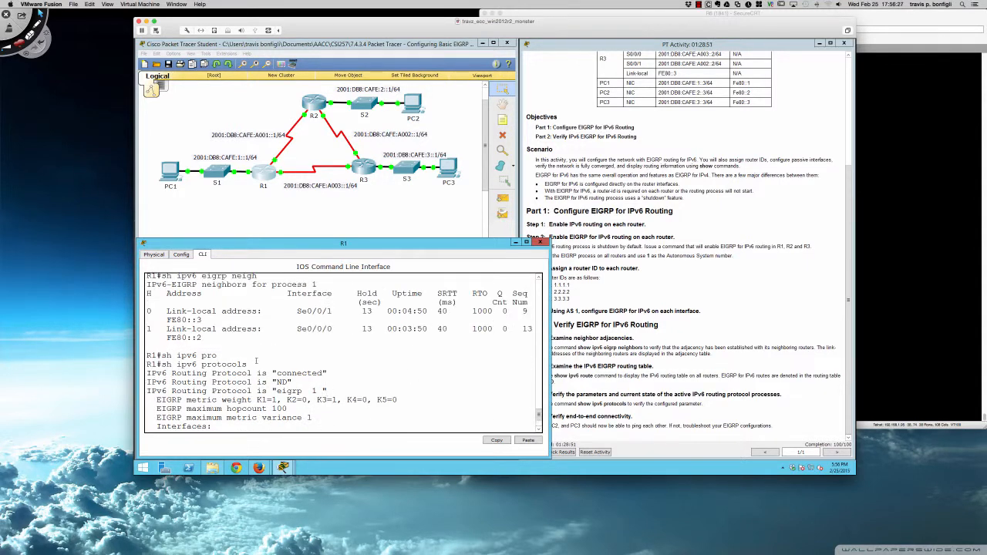
pyautogui.scroll(-3, 258, 363)
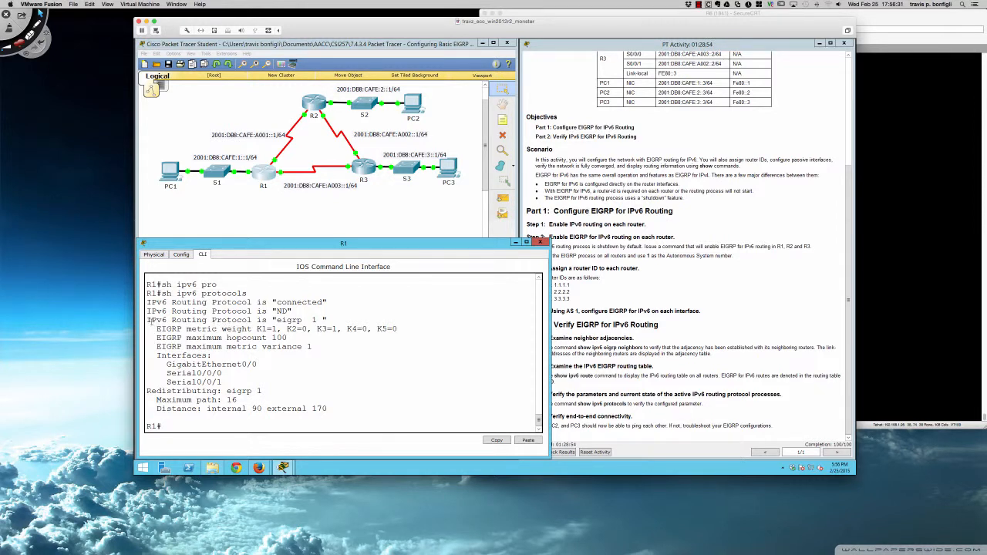
pyautogui.moveTo(148, 320); pyautogui.dragTo(398, 329)
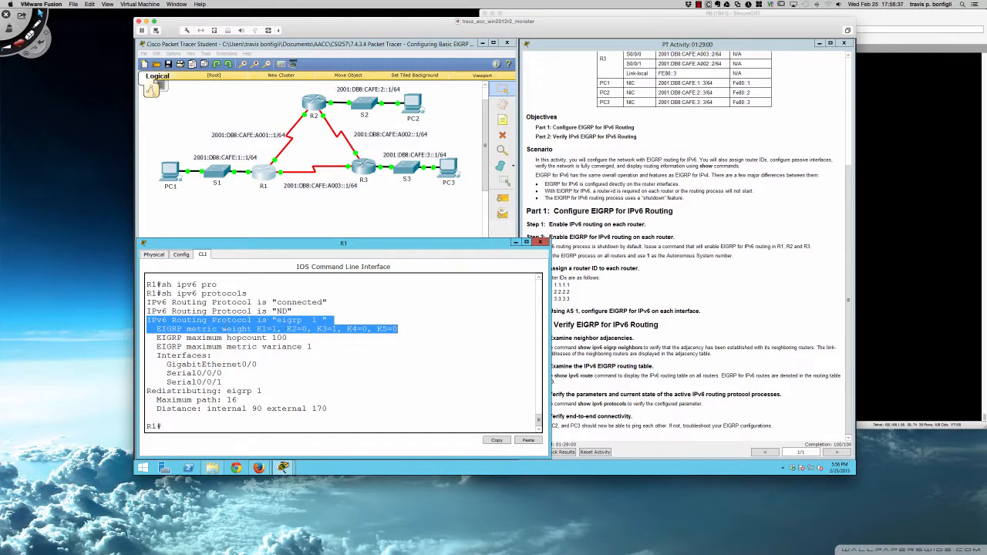
pyautogui.click(225, 329)
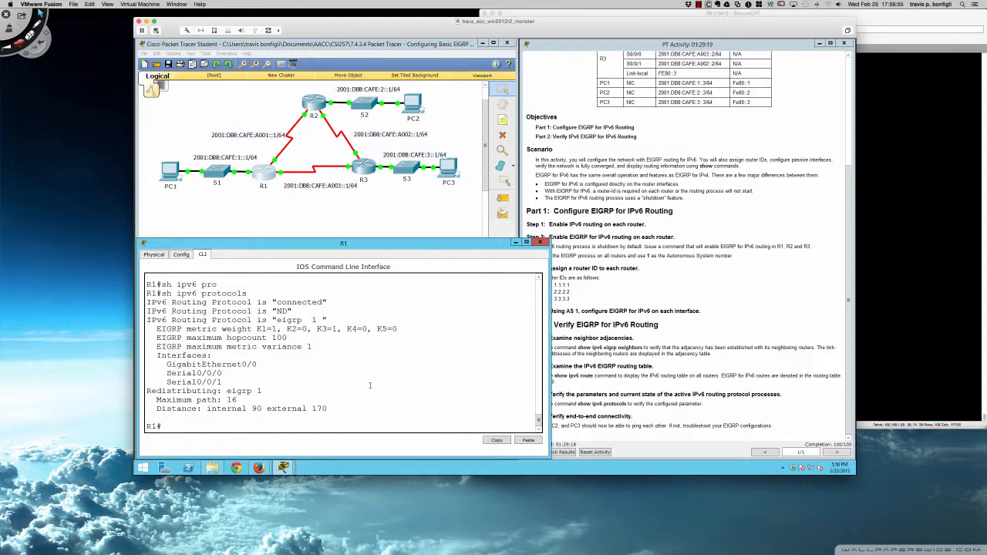
# Enter global configuration on R1 and open the IPv6 EIGRP process with ipv6 router eigrp 1
pyautogui.write('conf t')
pyautogui.press('Return')
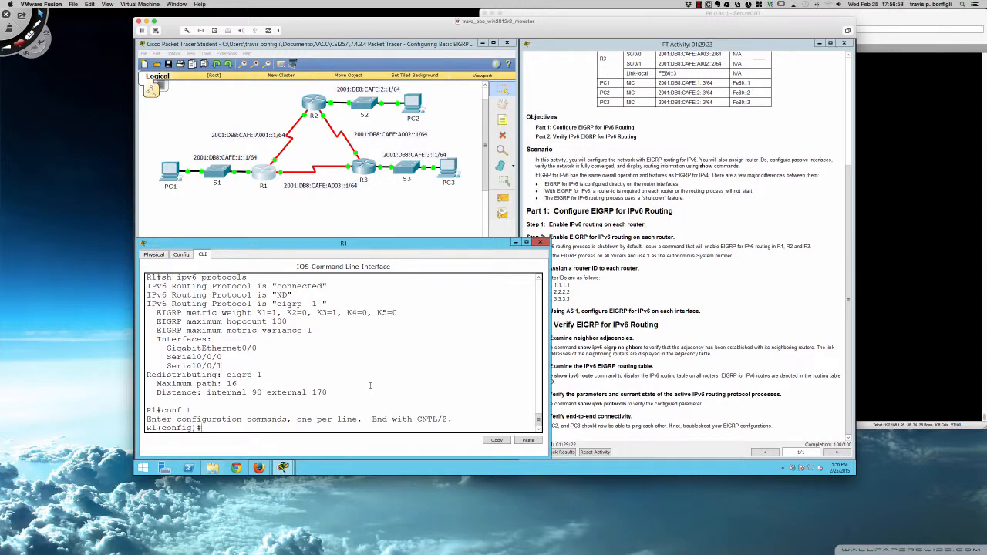
pyautogui.write('ipv6 router eigrp 1')
pyautogui.press('Return')
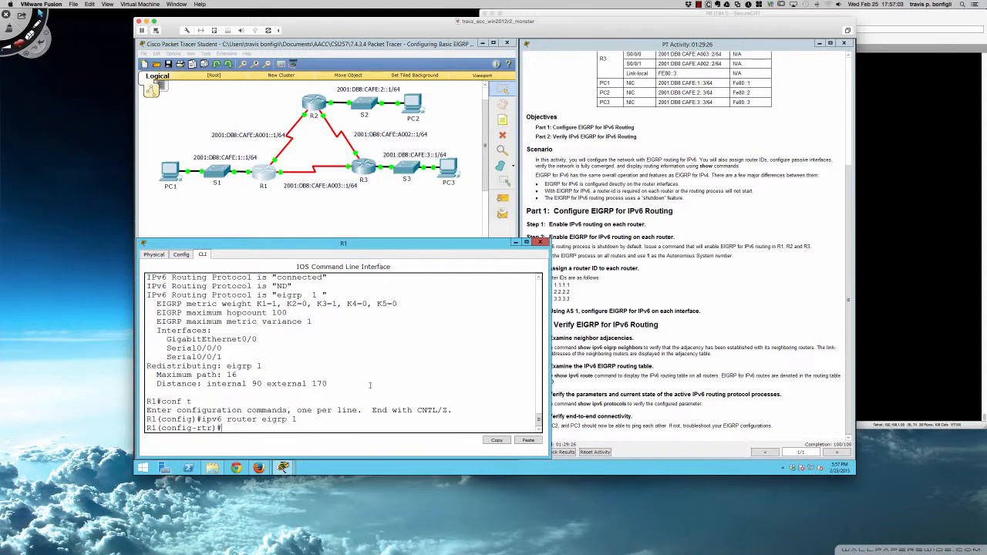
# Look up the options of the metric weights command in R1's EIGRP configuration, starting from type of service 0
pyautogui.write('met')
pyautogui.press('Tab')
pyautogui.write('?   ')
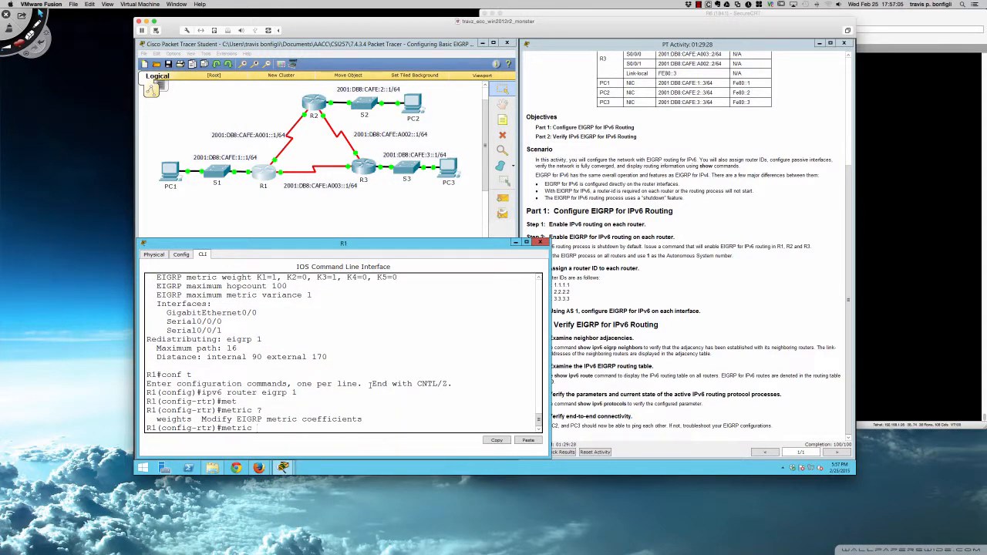
pyautogui.write('we')
pyautogui.press('Tab')
pyautogui.write('?')
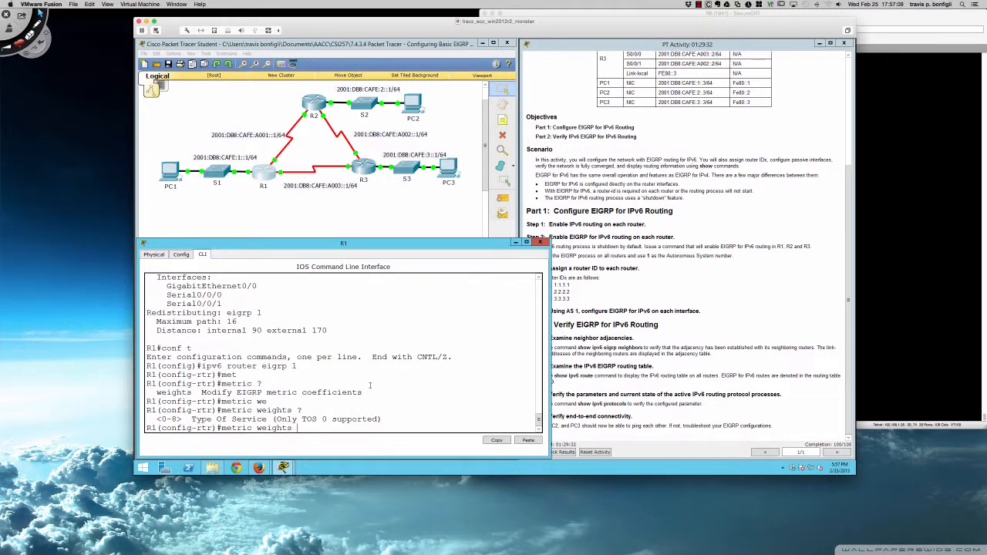
pyautogui.write('0 ')
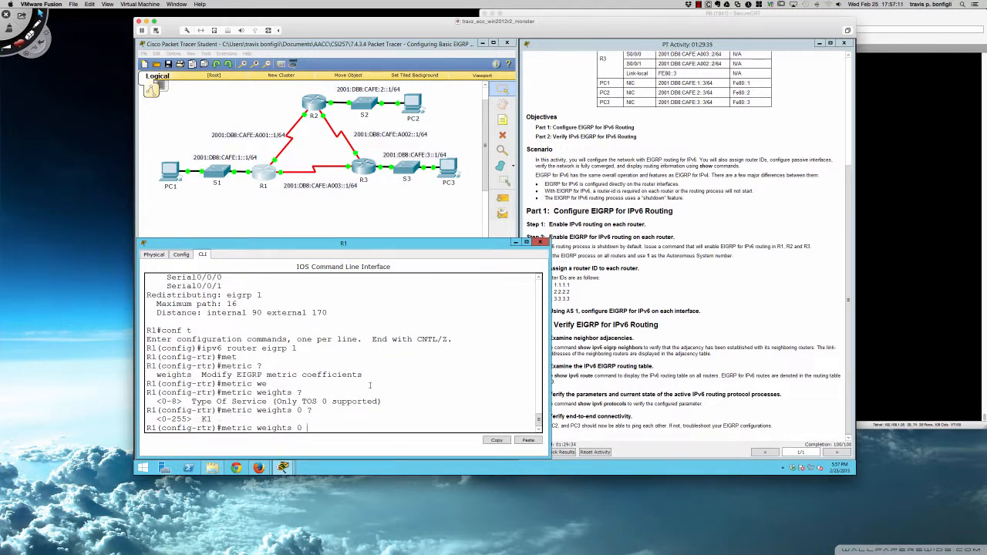
# Set R1's EIGRP K values K1 to K5 to 1 using metric weights 0 1 1 1 1 1
pyautogui.write('?1 1 1 1 1 1')
pyautogui.press('Return')
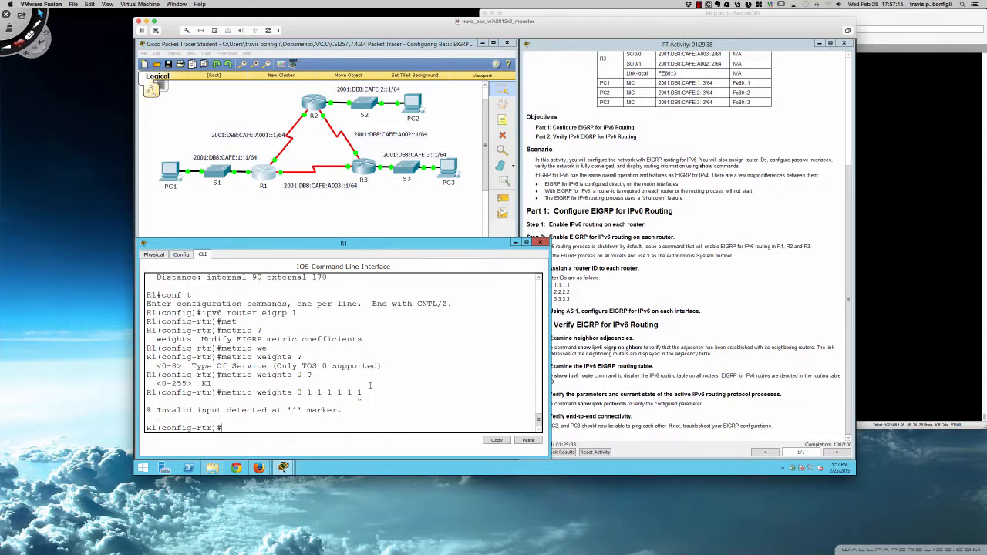
pyautogui.press('Up')
pyautogui.press('BackSpace')
pyautogui.press('BackSpace')
pyautogui.press('Return')
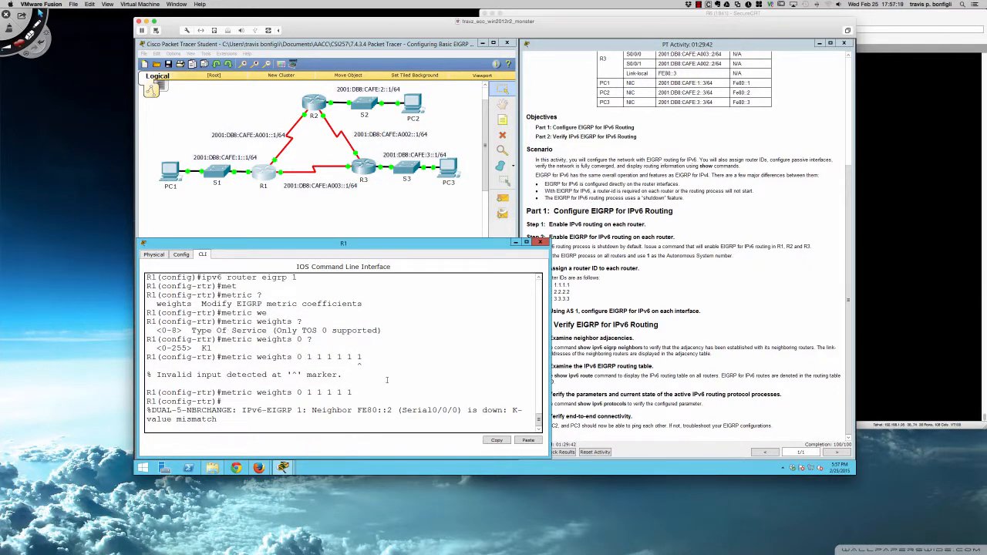
# Display R1's IPv6 neighbor table from EIGRP configuration mode with do sh ipv6 nei, running the command twice
pyautogui.press('Return')
pyautogui.press('Return')
pyautogui.press('Return')
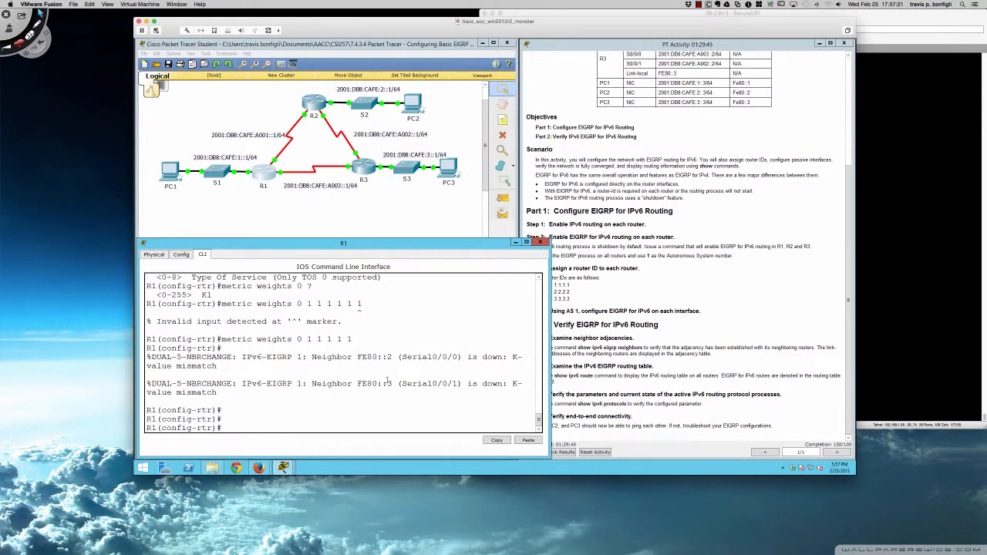
pyautogui.write('do sh ipv')
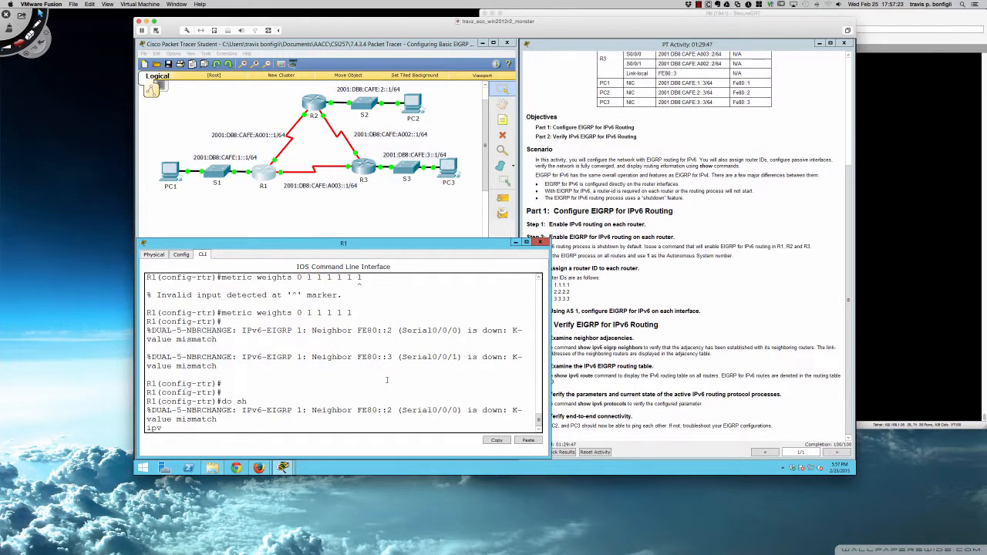
pyautogui.write('6 nei')
pyautogui.press('Return')
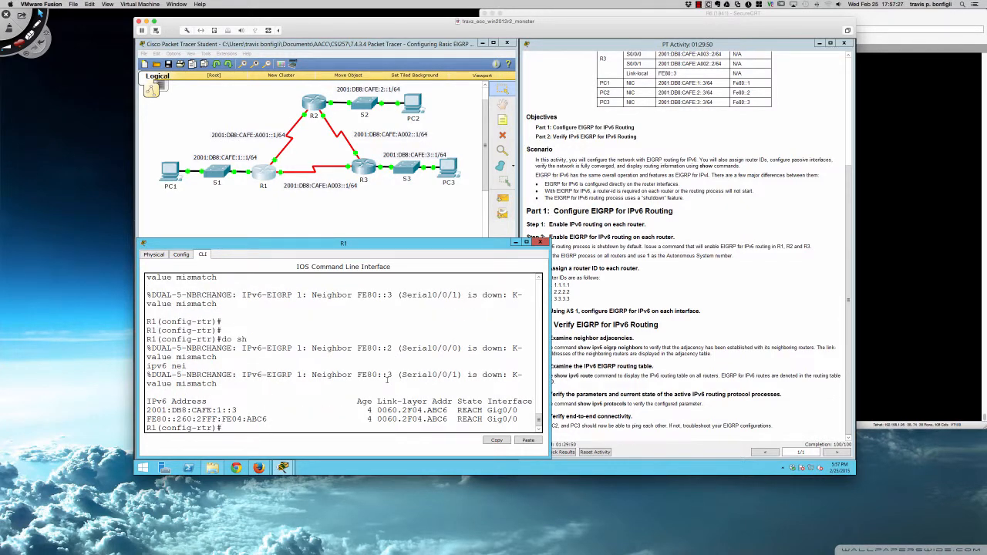
pyautogui.press('Up')
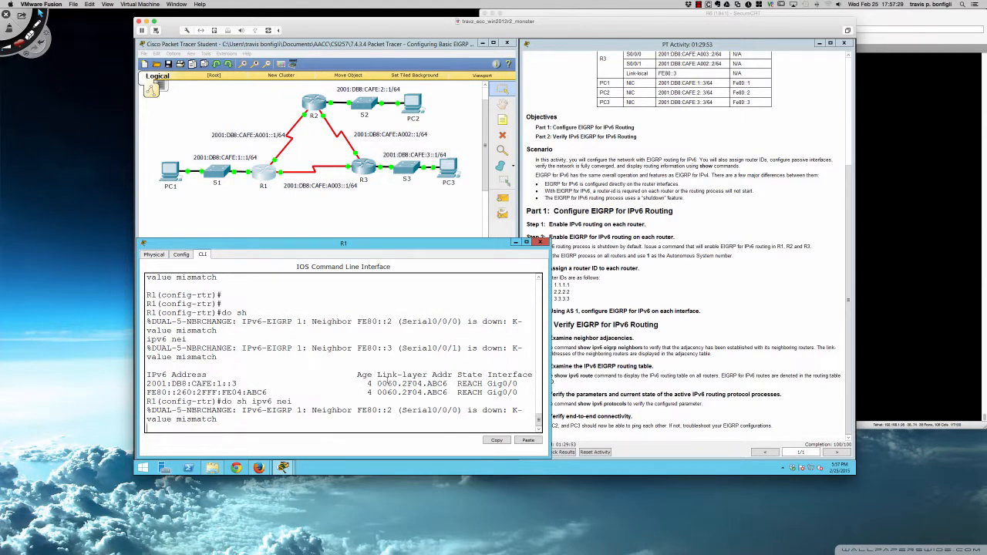
pyautogui.press('Return')
# Display R1's IPv6 EIGRP neighbors with do sh ipv6 eigrp nei, running the command twice
pyautogui.press('Up')
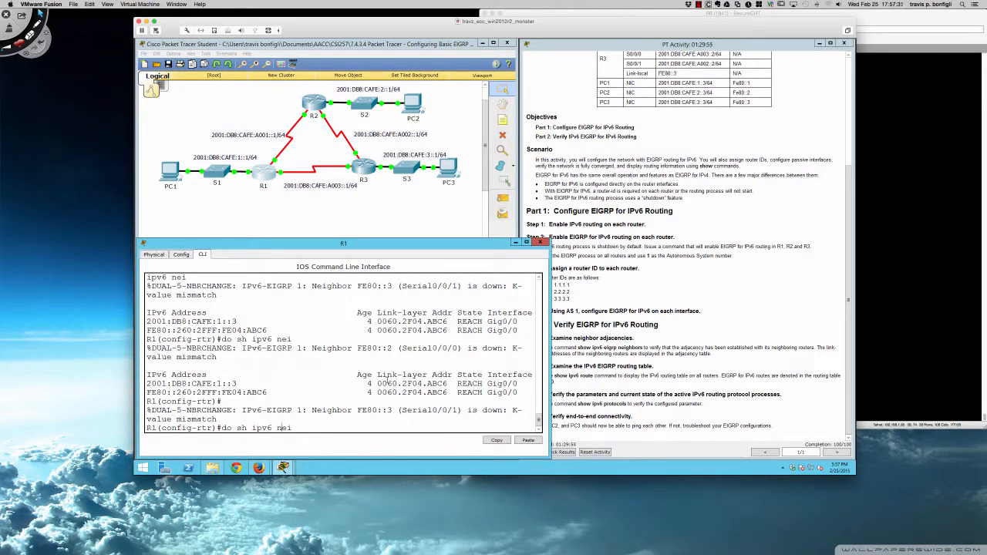
pyautogui.press('Left')
pyautogui.press('Left')
pyautogui.press('Left')
pyautogui.write('eigrp')
pyautogui.press('Return')
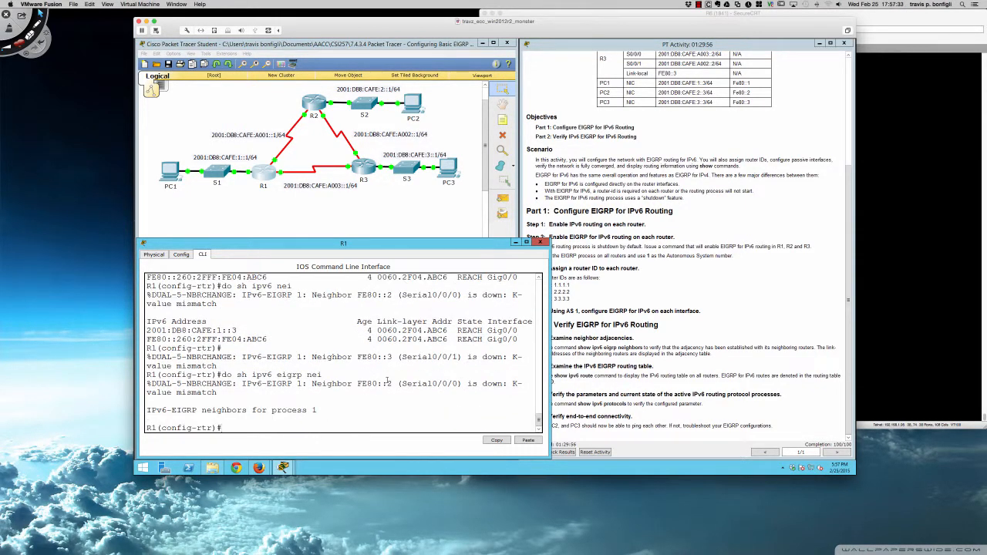
pyautogui.press('Up')
pyautogui.press('Return')
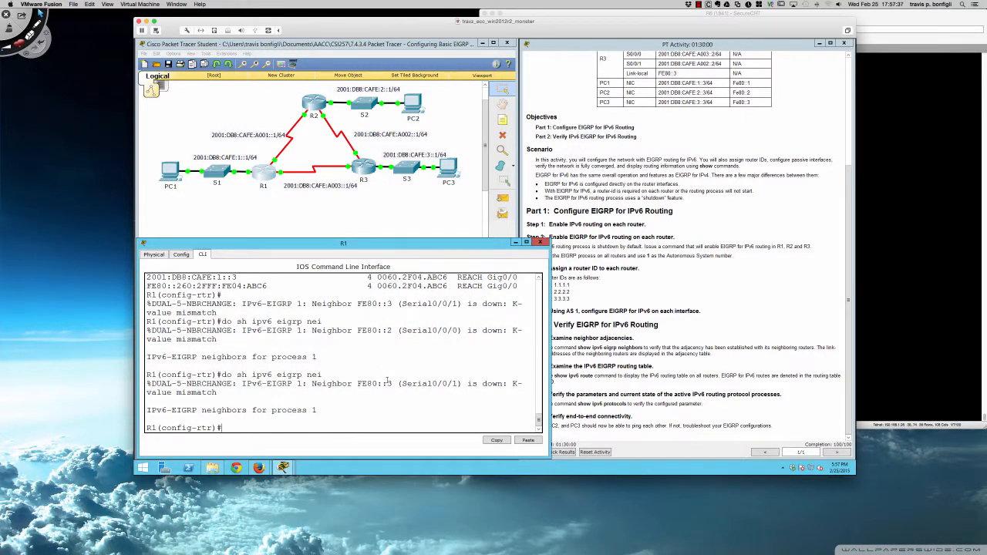
pyautogui.press('Return')
pyautogui.press('Return')
pyautogui.press('Return')
pyautogui.press('Return')
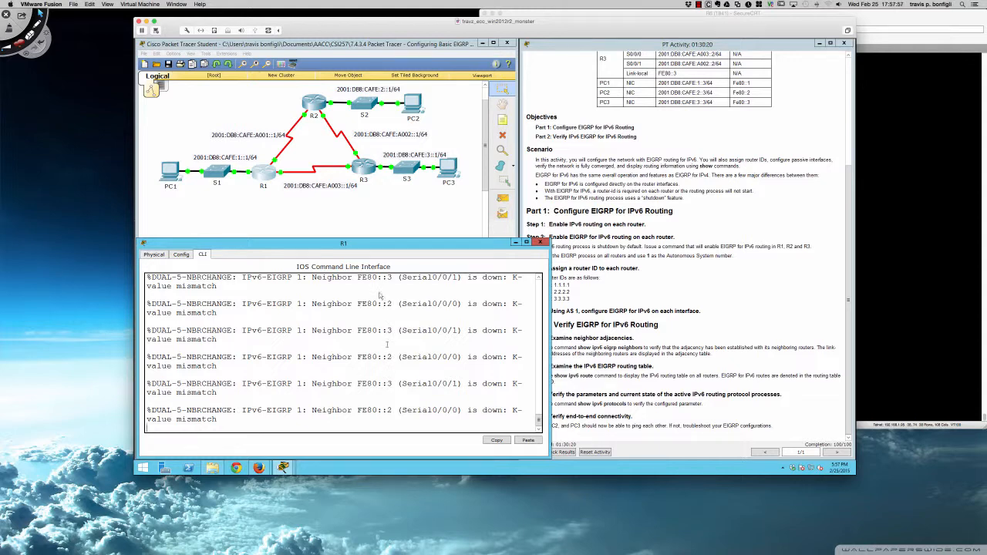
# Examine the EIGRP neighbor messages in the R2 and R3 consoles and return to R1's console
pyautogui.click(315, 104)
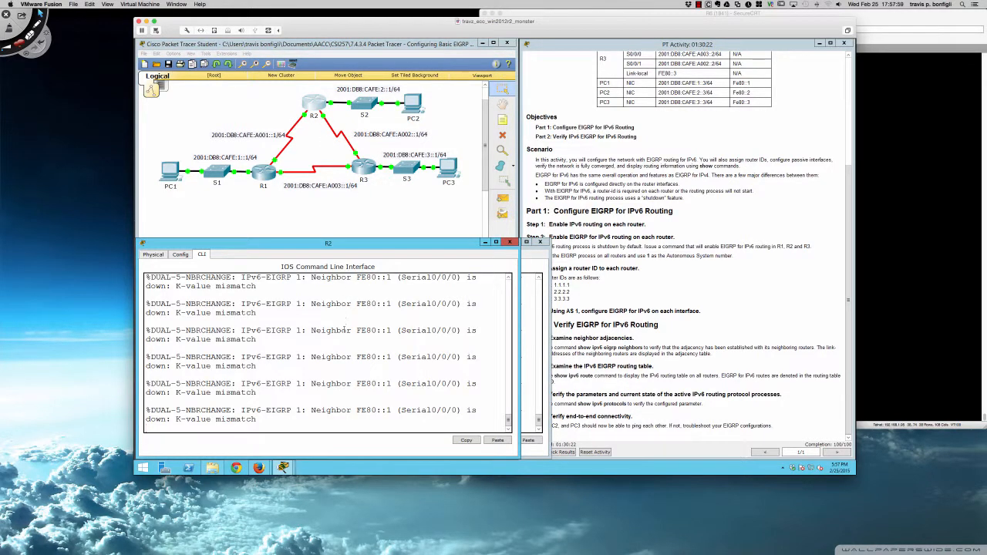
pyautogui.click(360, 168)
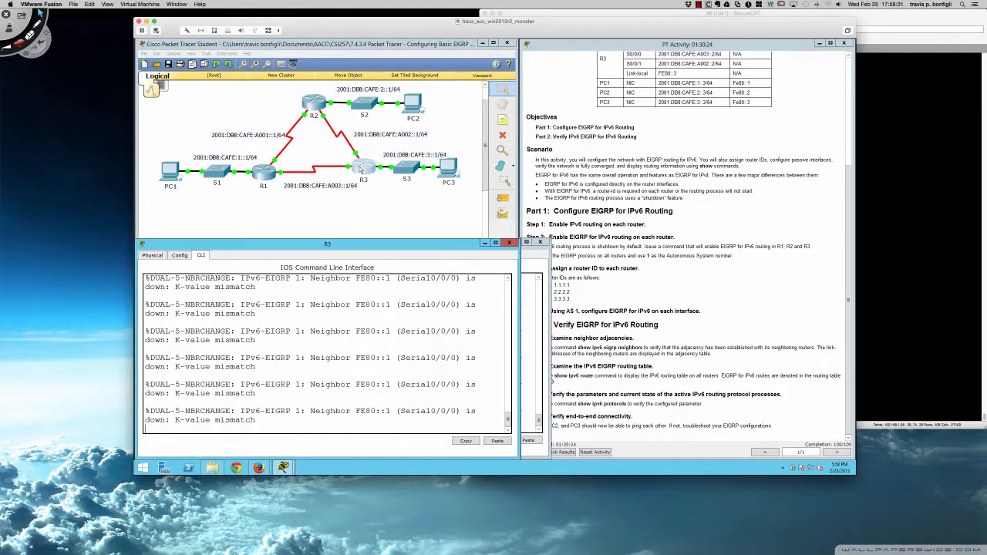
pyautogui.click(268, 168)
pyautogui.doubleClick(365, 331)
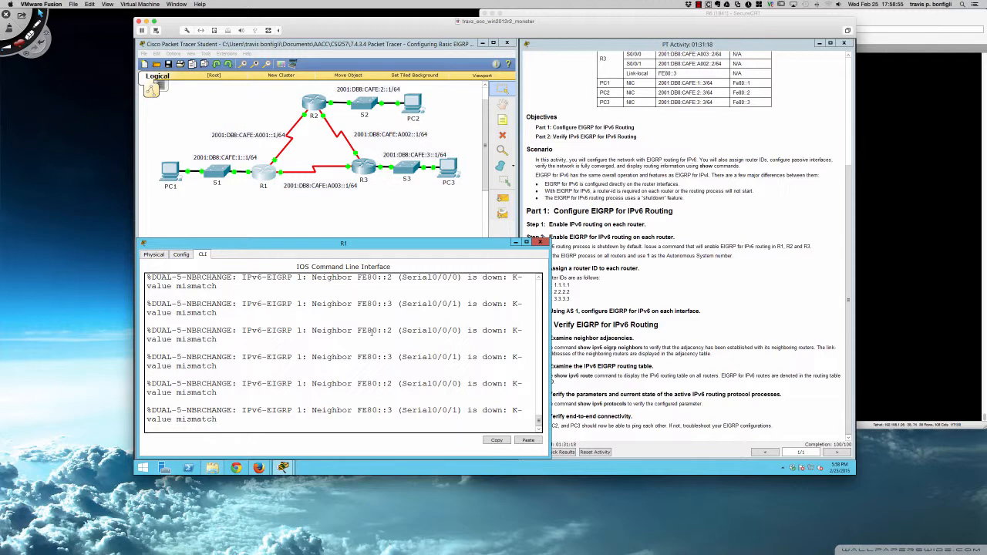
# Switch to the R6 session in SecureCRT, enter privileged mode and display the EIGRP configuration with sh run | sec eigrp
pyautogui.click(872, 257)
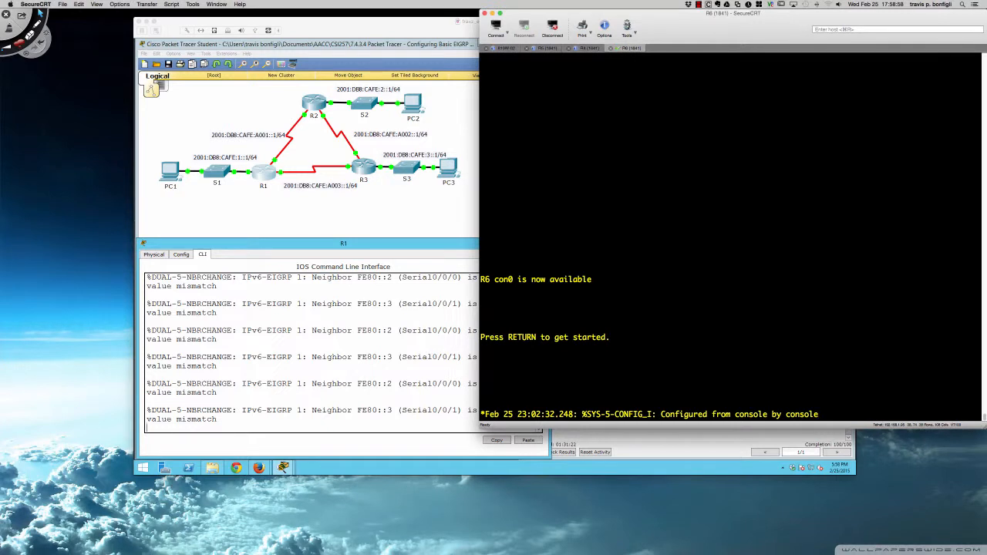
pyautogui.press('Return')
pyautogui.press('Return')
pyautogui.press('Return')
pyautogui.press('Return')
pyautogui.press('Return')
pyautogui.press('Return')
pyautogui.press('Return')
pyautogui.press('Return')
pyautogui.write('en')
pyautogui.press('Return')
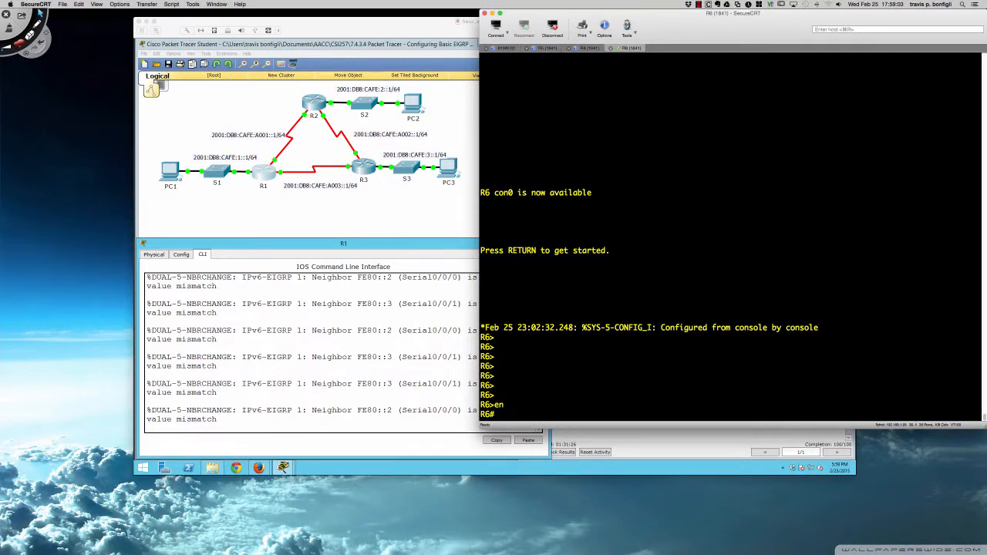
pyautogui.write('sh run | sec eigrp')
pyautogui.press('Return')
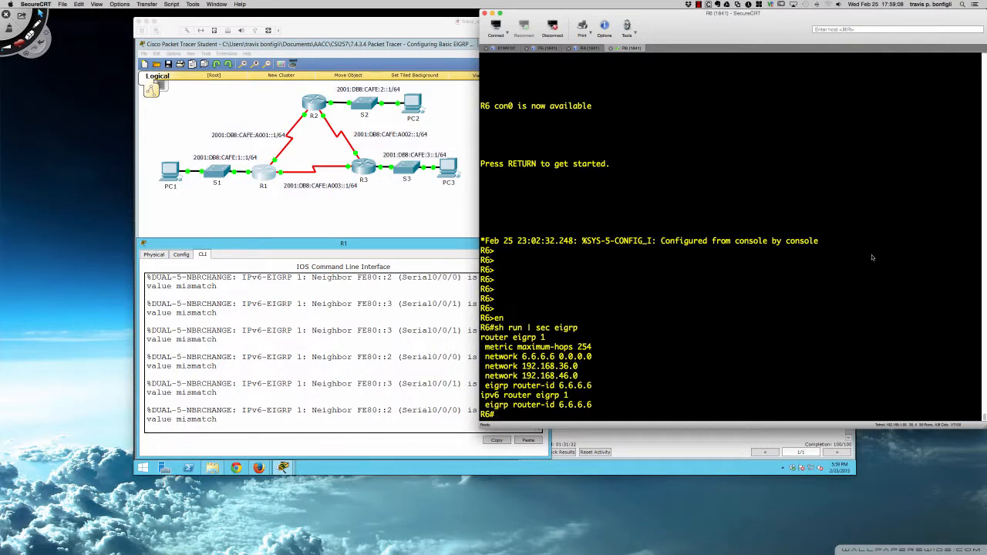
# Enter global configuration on R6 and open the IPv6 EIGRP process with ipv6 router eigrp 1
pyautogui.write('conf t')
pyautogui.press('Return')
pyautogui.write('ipv6')
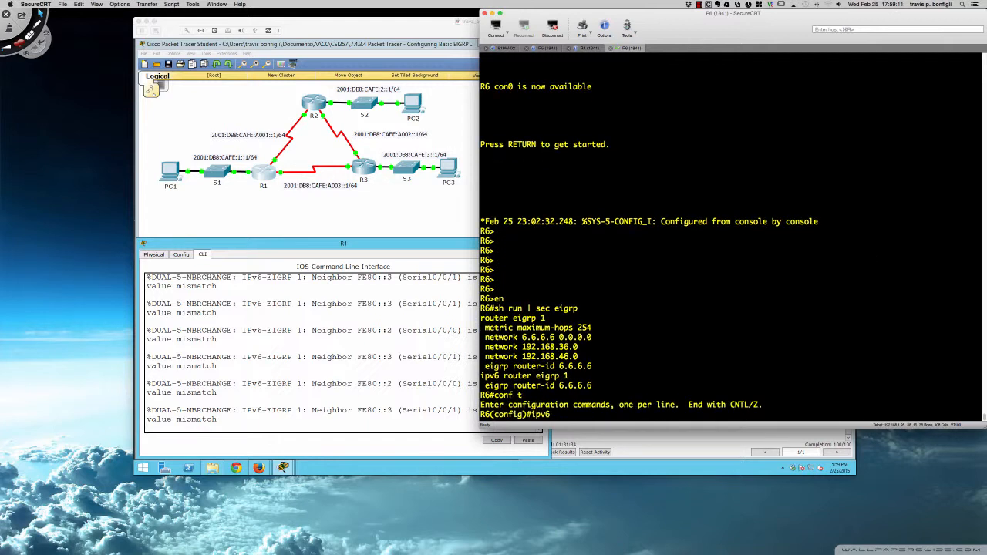
pyautogui.write(' router eigrp 1')
pyautogui.press('Return')
# Look up the metric weights options on R6 and set the EIGRP weights with metric weights 1 1 1 1 1 1
pyautogui.write('met')
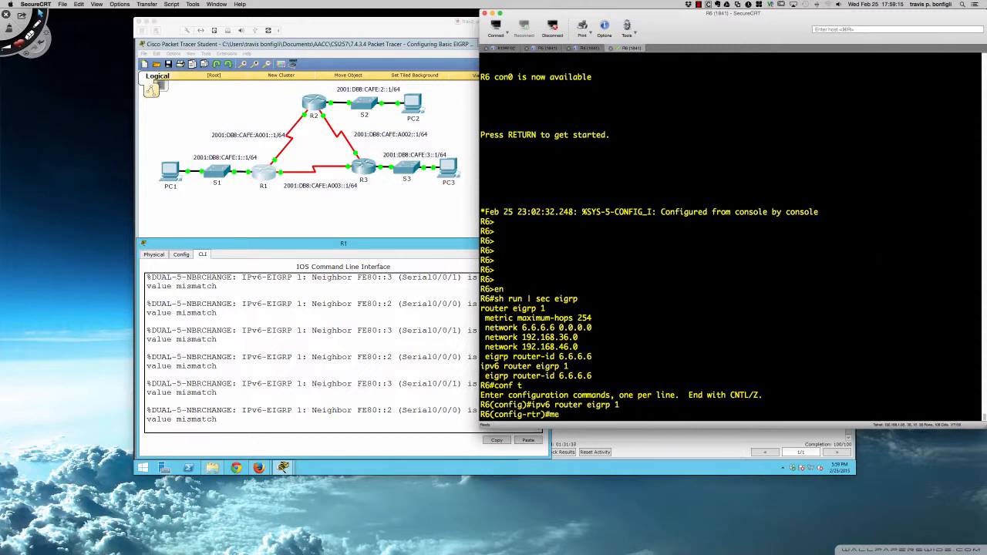
pyautogui.press('Tab')
pyautogui.write('?we')
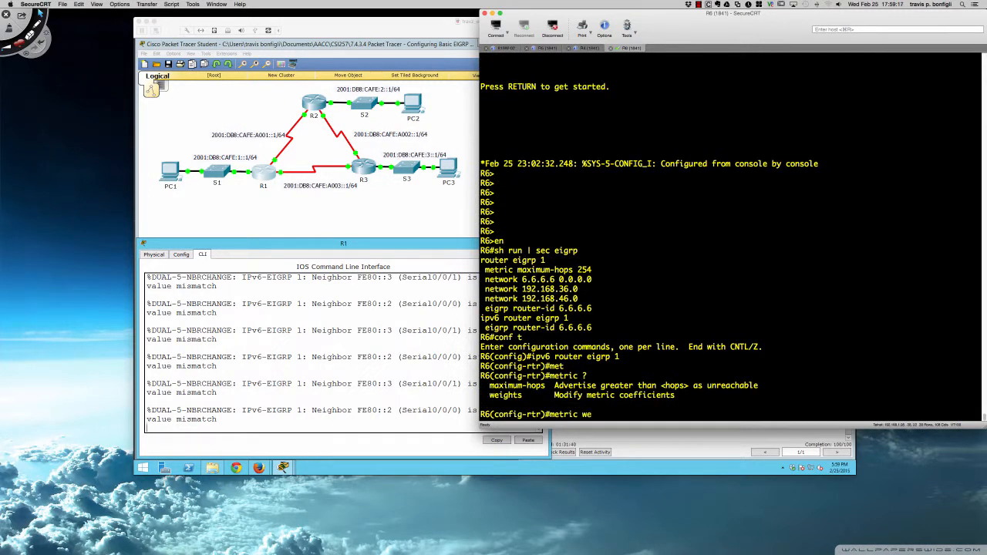
pyautogui.press('Tab')
pyautogui.write('?')
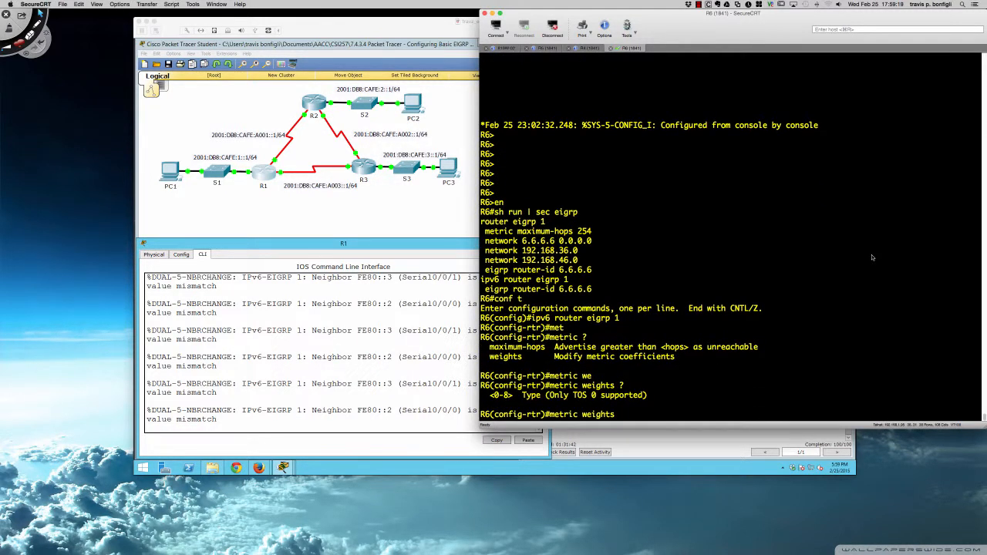
pyautogui.write('1 1 1 1 1 1')
pyautogui.press('Return')
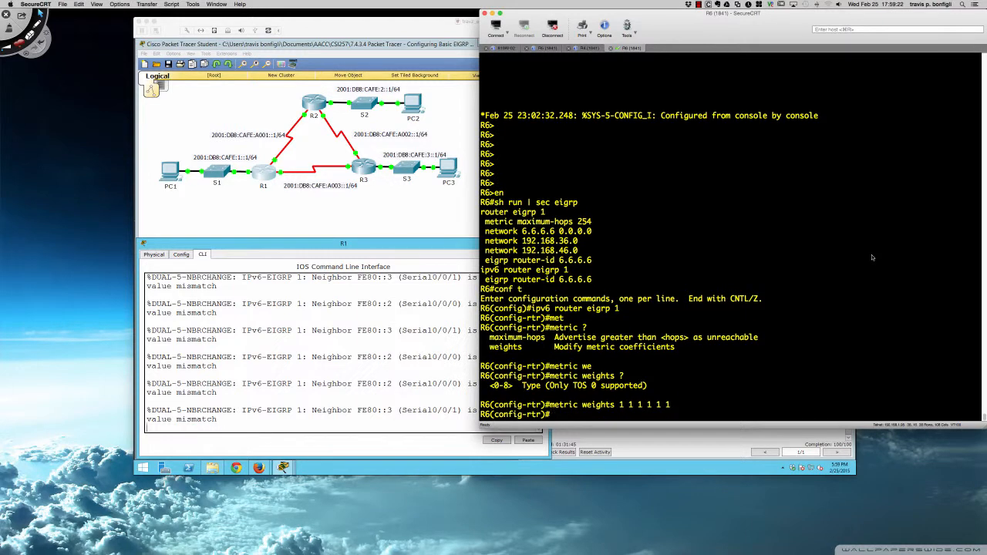
# Display R6's IPv6 EIGRP neighbors from configuration mode with do sh ipv6 eigrp neigh
pyautogui.press('Return')
pyautogui.press('Return')
pyautogui.press('Return')
pyautogui.press('Return')
pyautogui.write('d')
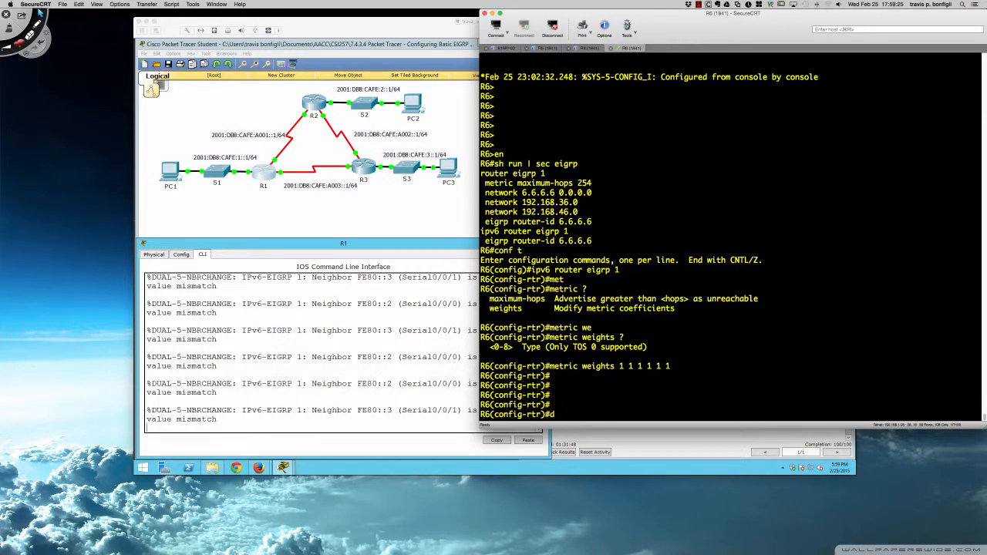
pyautogui.write('o sh ipv6 eigrp neigh')
pyautogui.press('Return')
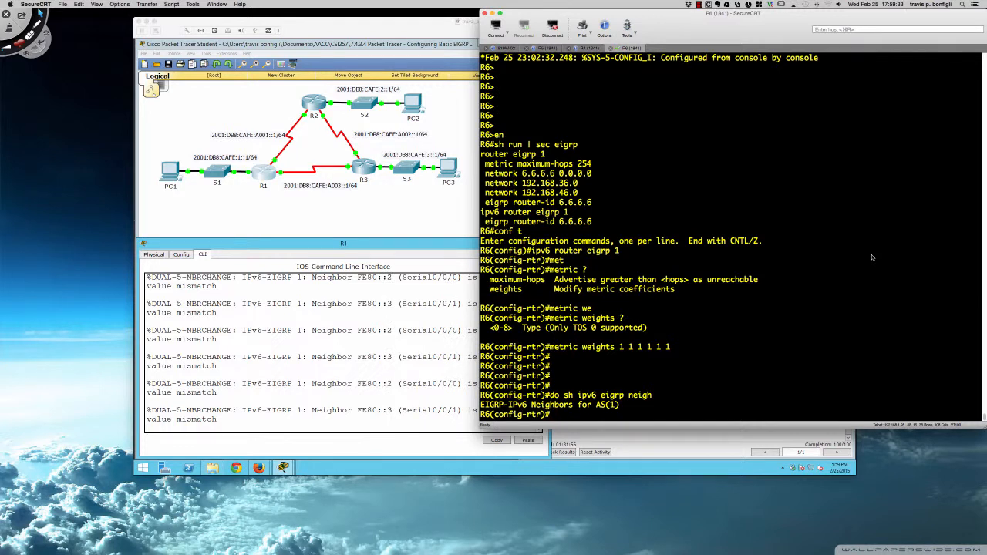
# Enable R6's IPv6 EIGRP process with no shut
pyautogui.write('no shut')
pyautogui.press('Return')
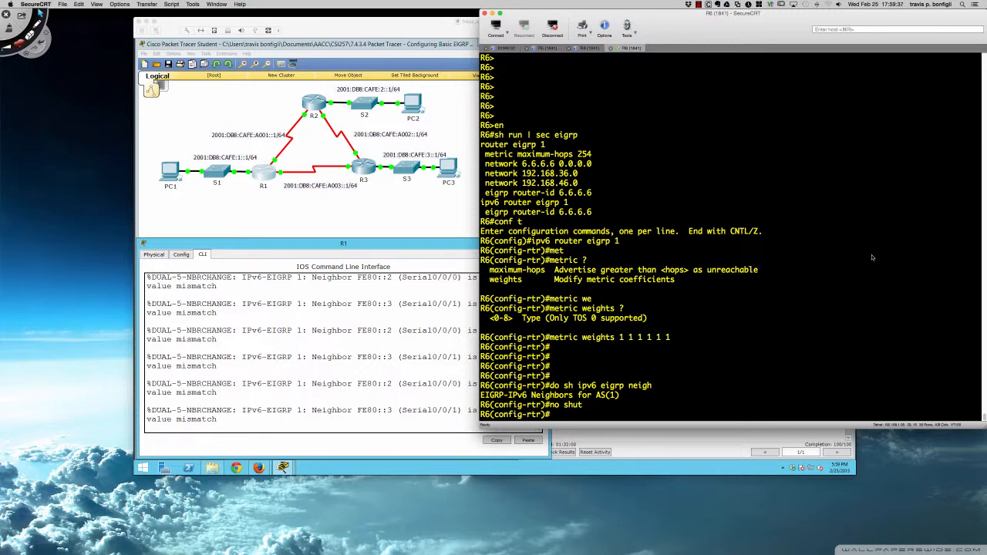
pyautogui.press('Return')
pyautogui.press('Return')
pyautogui.press('Return')
pyautogui.press('Return')
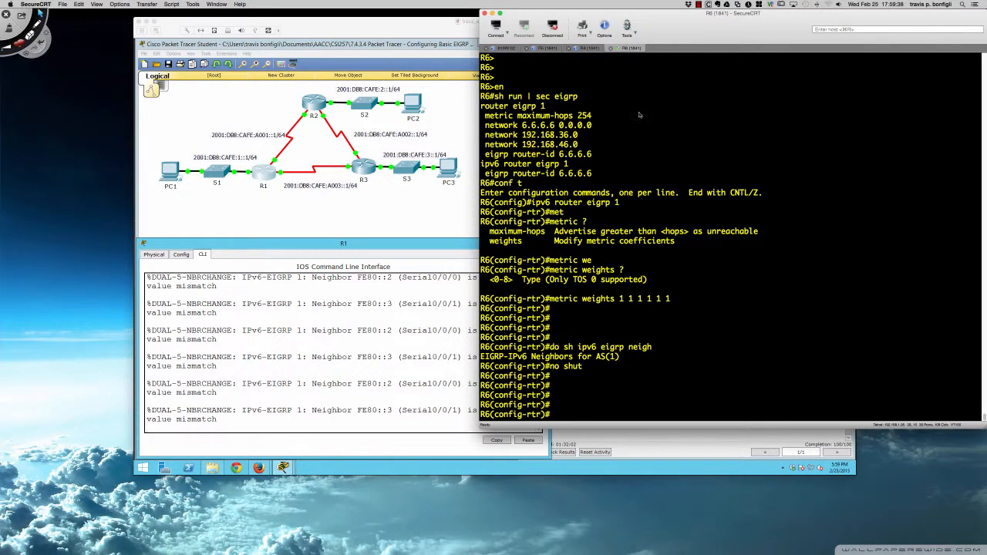
# Switch to the R4 session and enter privileged EXEC mode
pyautogui.click(519, 49)
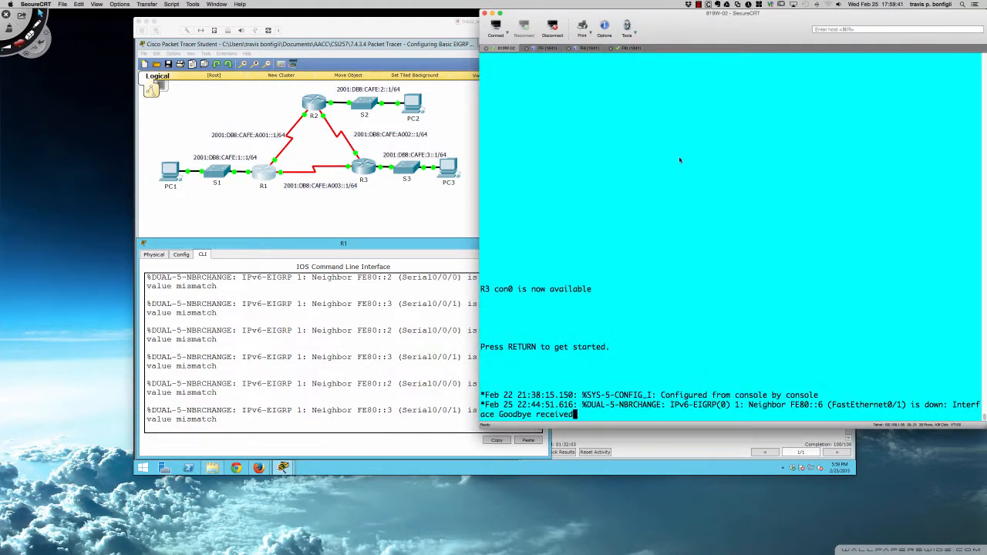
pyautogui.click(582, 50)
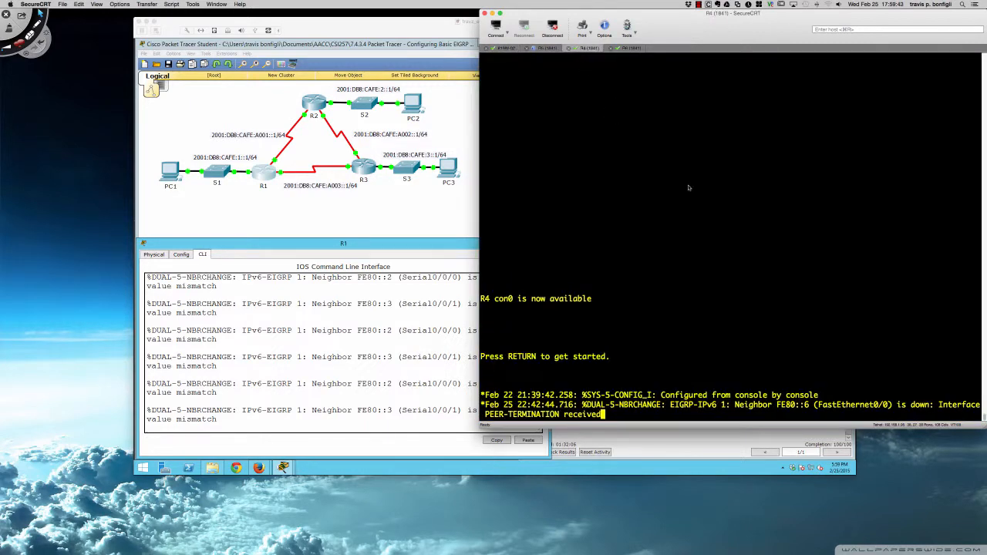
pyautogui.press('Return')
pyautogui.press('Return')
pyautogui.press('Return')
pyautogui.press('Return')
pyautogui.press('Return')
pyautogui.press('Return')
pyautogui.press('Return')
pyautogui.press('Return')
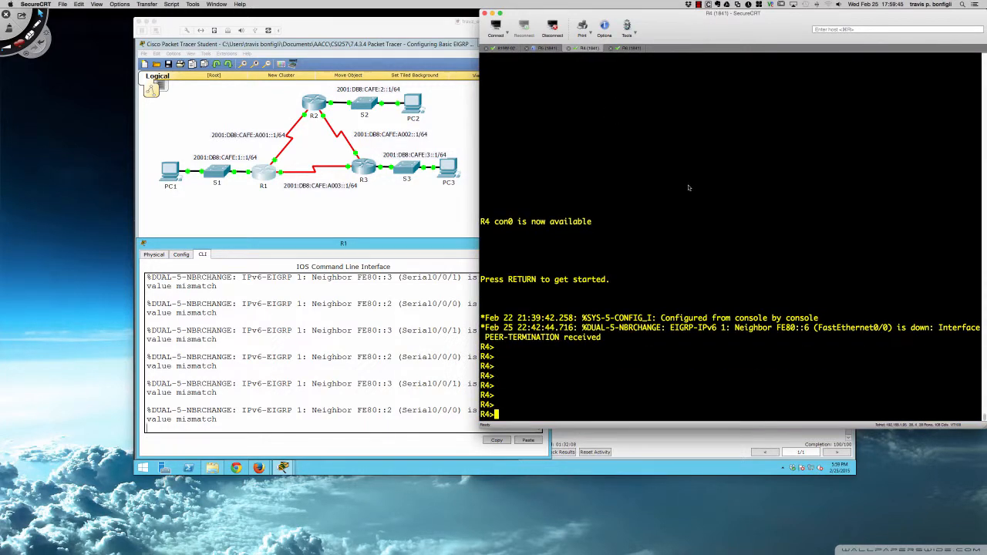
pyautogui.write('en')
pyautogui.press('Return')
# Display R4's IPv6 EIGRP neighbors with sh ipv6 eigrp neigh
pyautogui.write('sh ip')
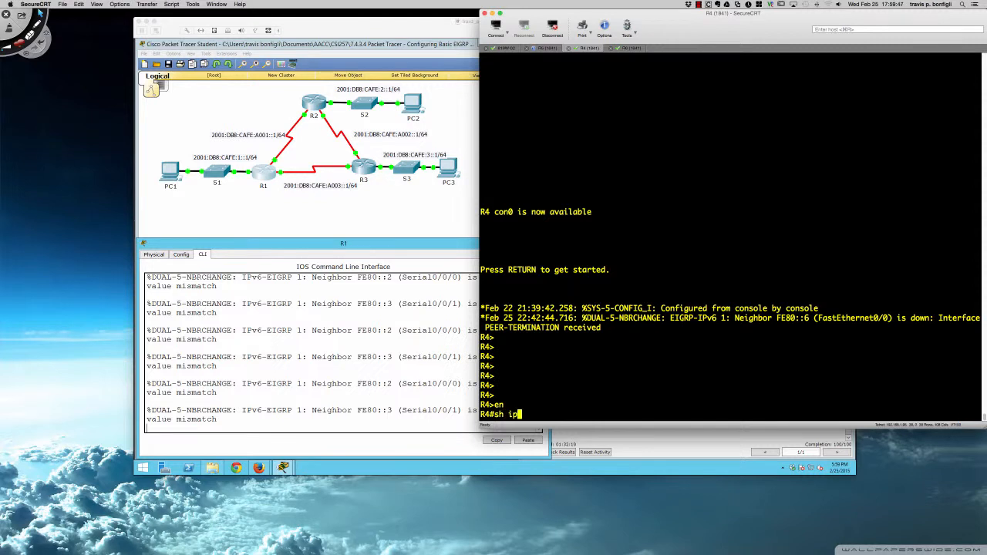
pyautogui.write('v6 eigrp neigh')
pyautogui.press('Return')
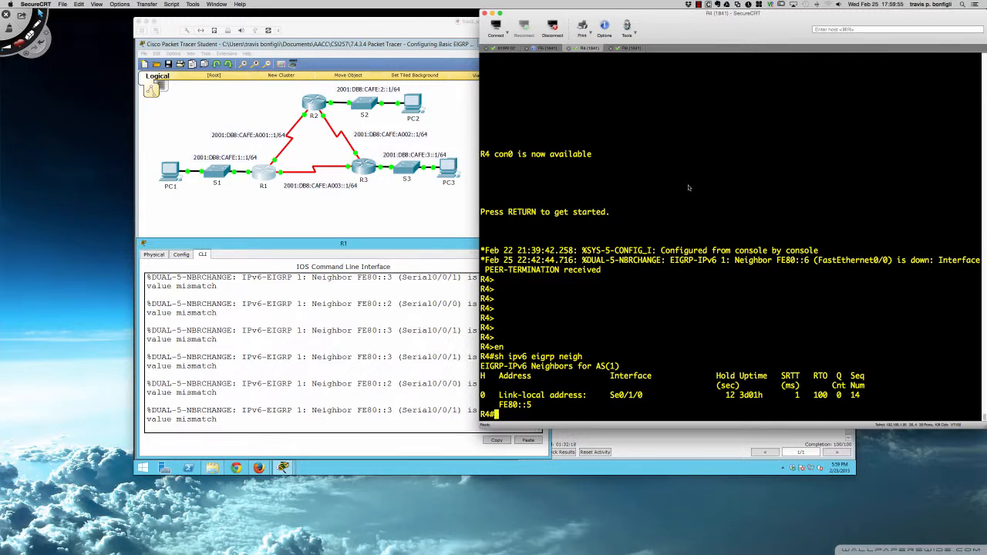
pyautogui.press('Return')
pyautogui.press('Return')
pyautogui.press('Return')
# Enter global configuration on R4 and open the IPv6 EIGRP process with ipv6 router eigrp 1
pyautogui.write('conf t')
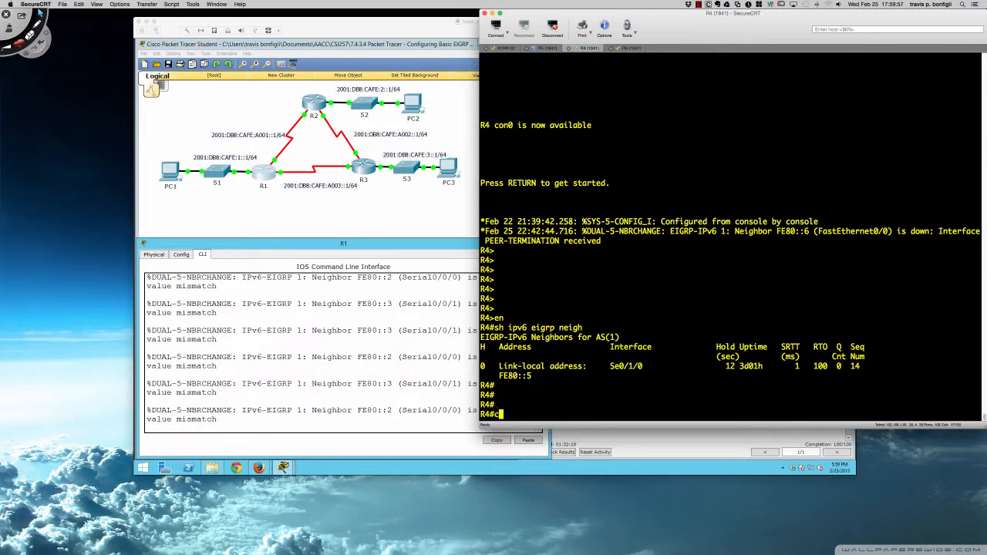
pyautogui.press('Return')
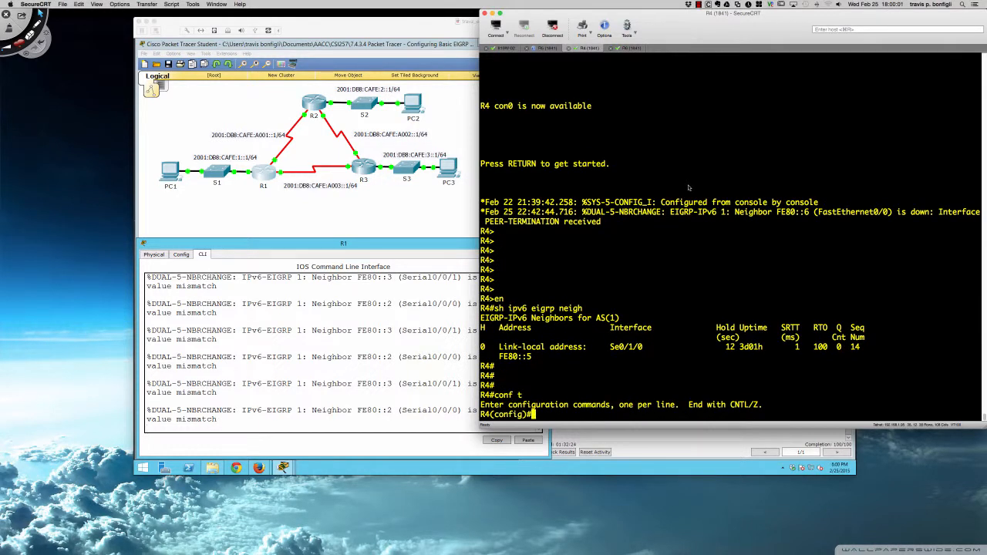
pyautogui.write('ipv6 router eigrp 1')
pyautogui.press('Return')
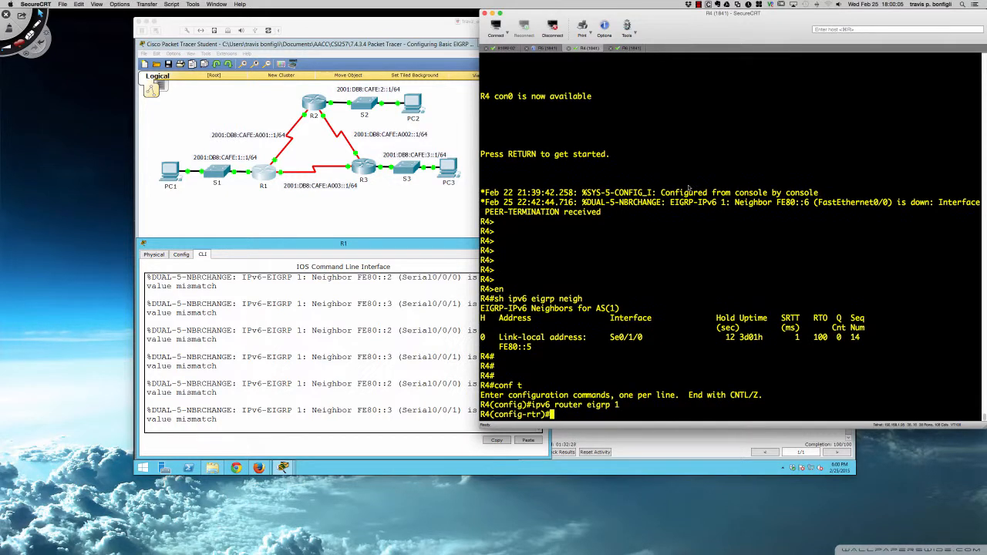
# Set R4's IPv6 EIGRP weights with metric weights 1 1 1 1 1 1
pyautogui.write('met')
pyautogui.press('Tab')
pyautogui.write('wei')
pyautogui.press('Tab')
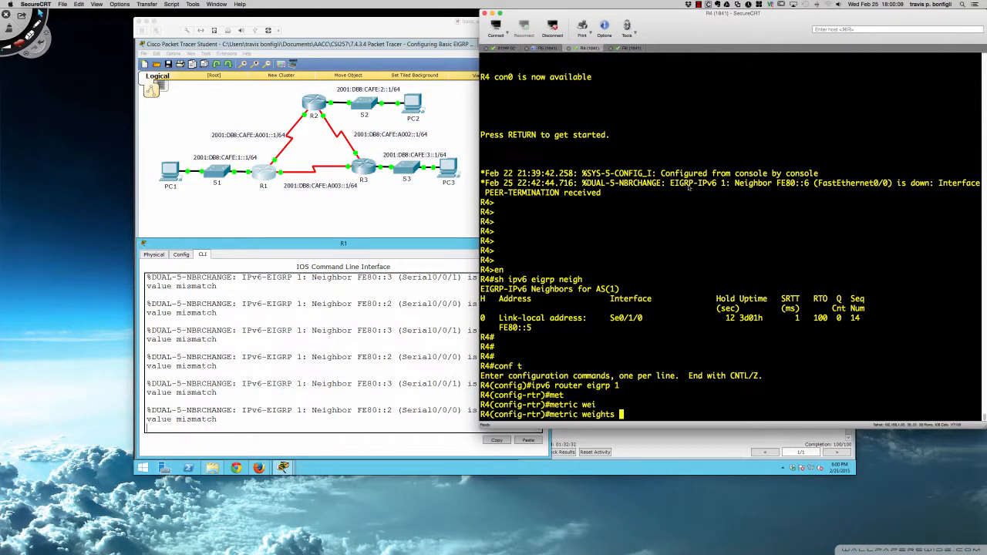
pyautogui.write('1 1 1 1 1 1')
pyautogui.press('Return')
pyautogui.press('Return')
pyautogui.press('Return')
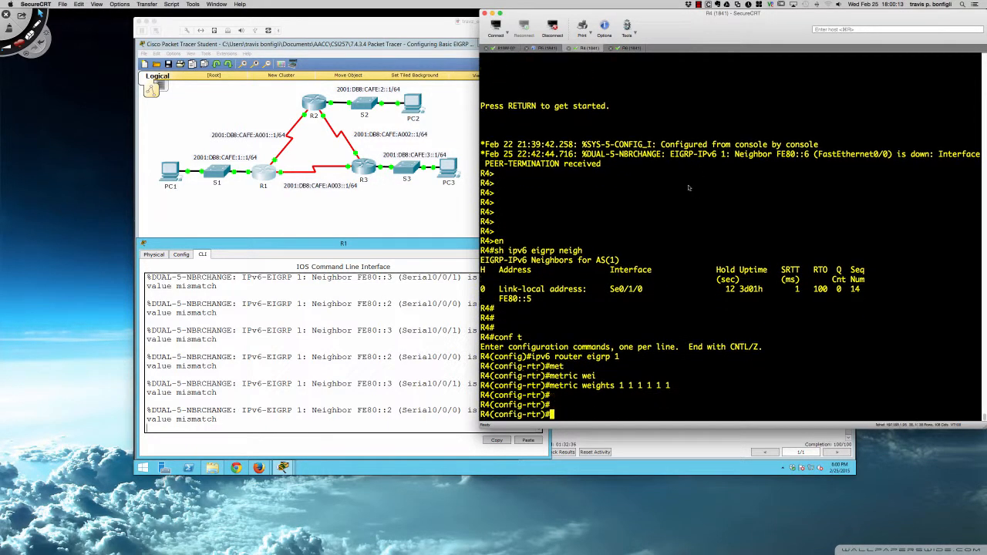
# Reopen R4's IPv6 EIGRP process with ipv6 router eigrp 1 and display its neighbors with do sh ipv6 eigrp nei
pyautogui.press('Up')
pyautogui.press('Up')
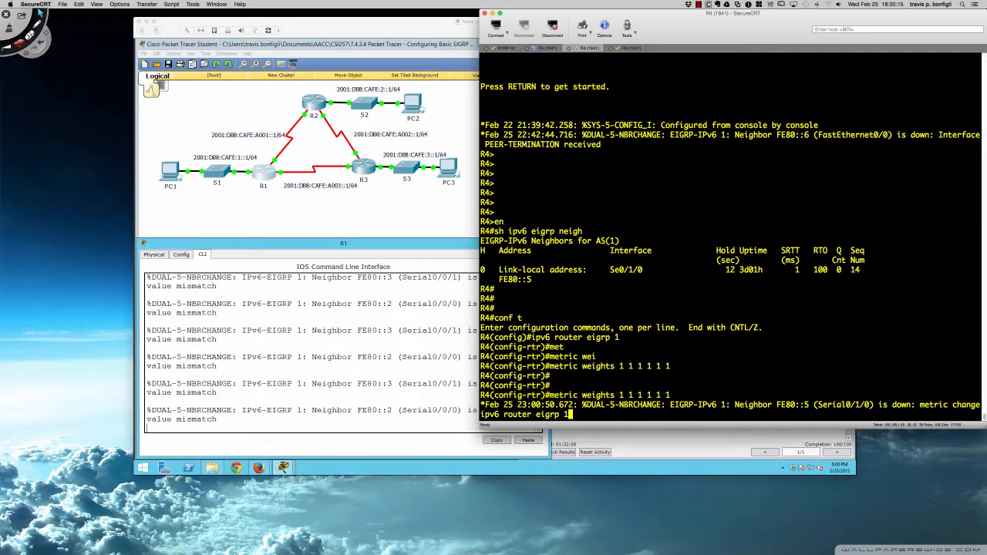
pyautogui.press('Return')
pyautogui.press('Return')
pyautogui.press('Return')
pyautogui.write('d')
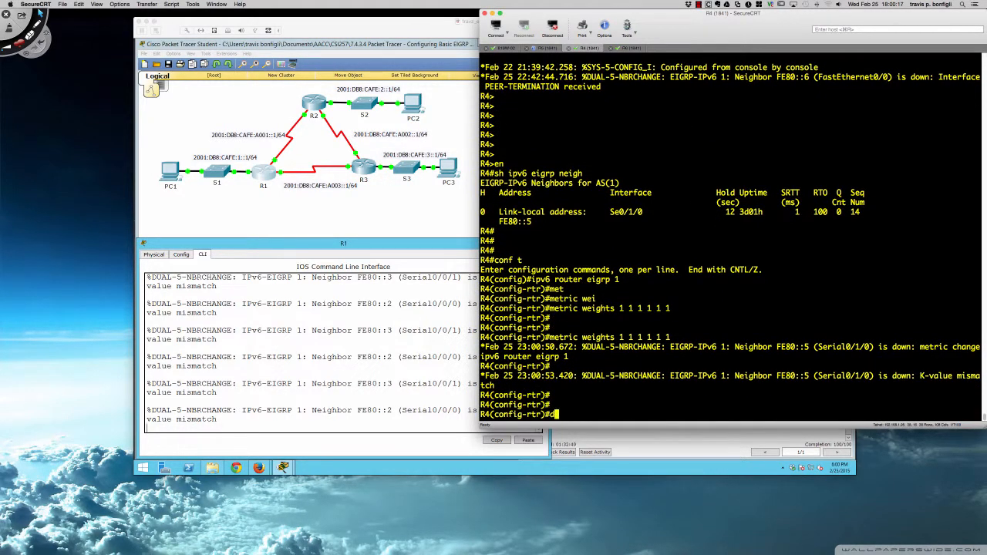
pyautogui.write('o sh ipv6 eigrp nei')
pyautogui.press('Return')
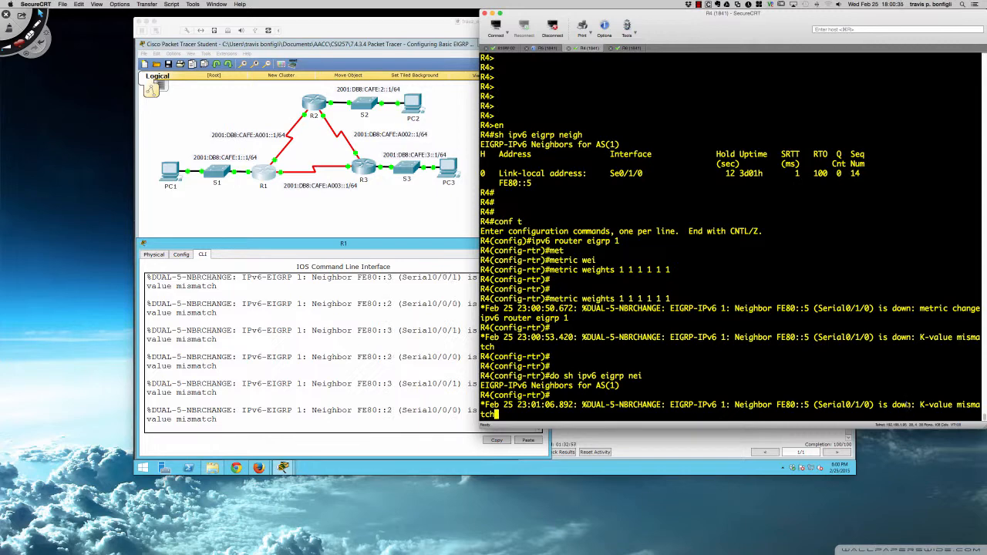
pyautogui.moveTo(906, 404); pyautogui.dragTo(945, 415)
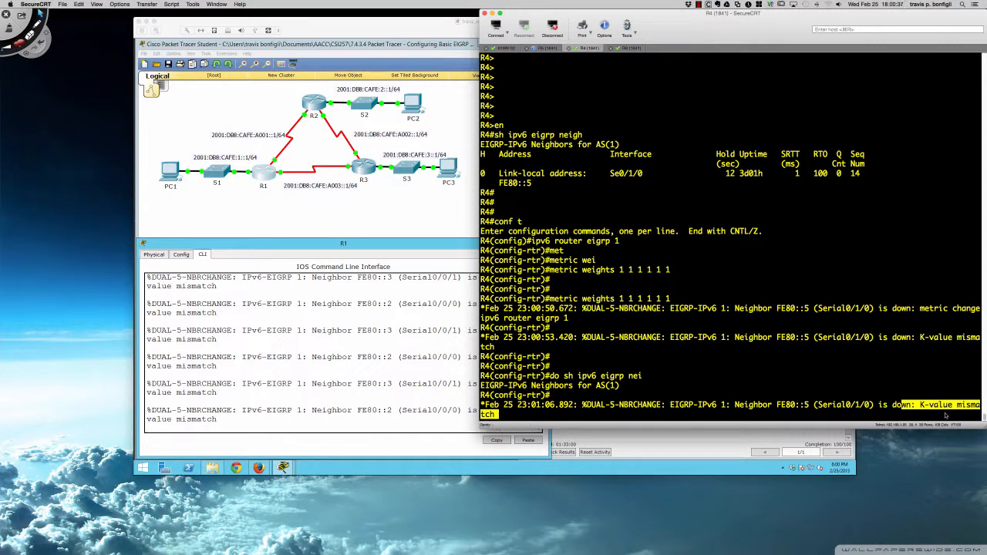
pyautogui.click(904, 377)
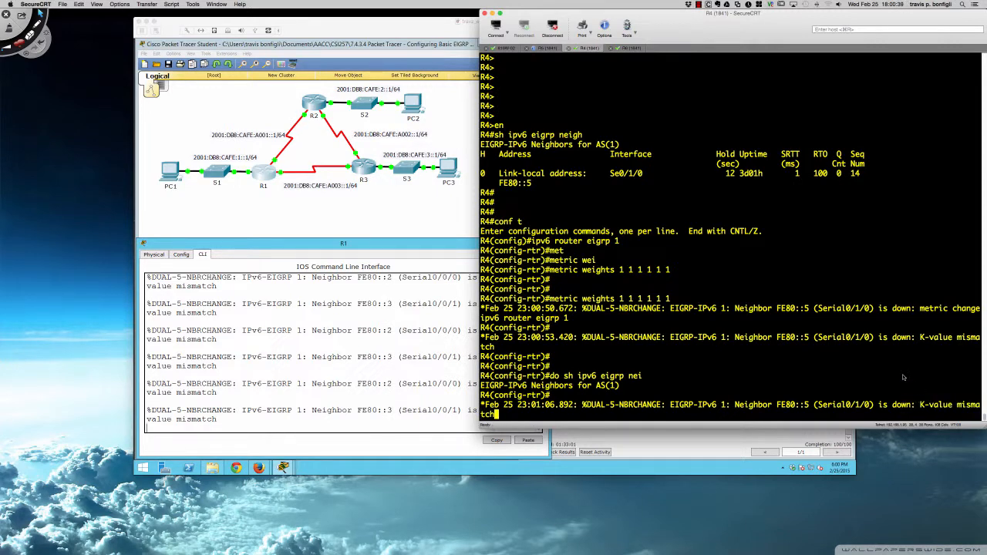
# Display the EIGRP sections of R4's running configuration with do sh run | sec eigrp
pyautogui.press('Return')
pyautogui.press('Return')
pyautogui.press('Return')
pyautogui.press('Return')
pyautogui.write('do sh ')
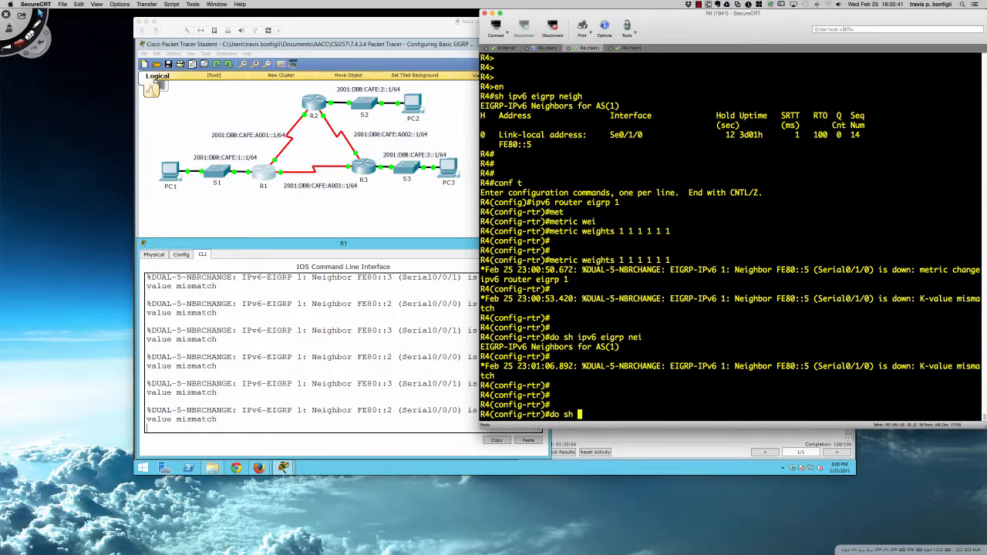
pyautogui.write('run | sec eigrp')
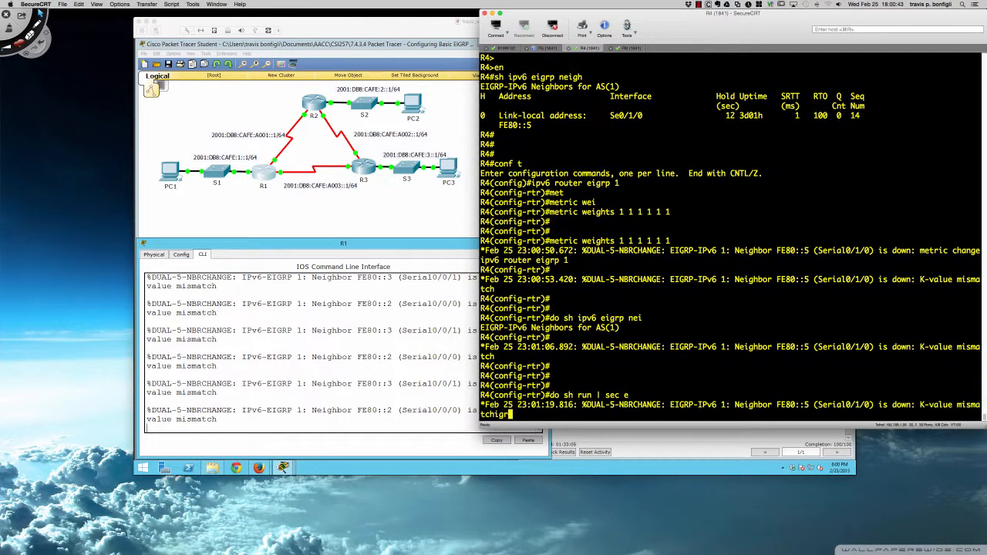
pyautogui.press('Return')
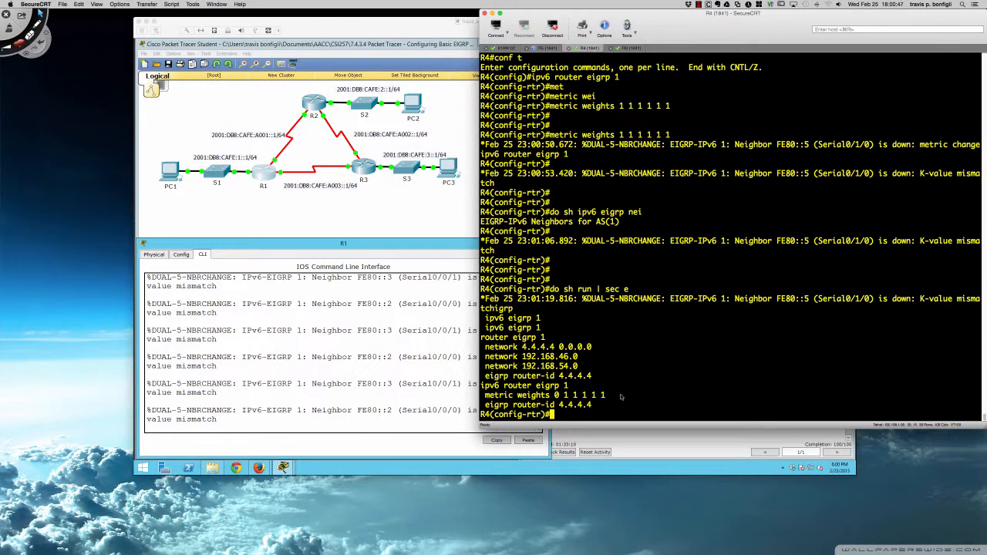
# Remove R4's custom IPv6 EIGRP K values with no metric weights 0 1 1 1 1 1
pyautogui.write('no')
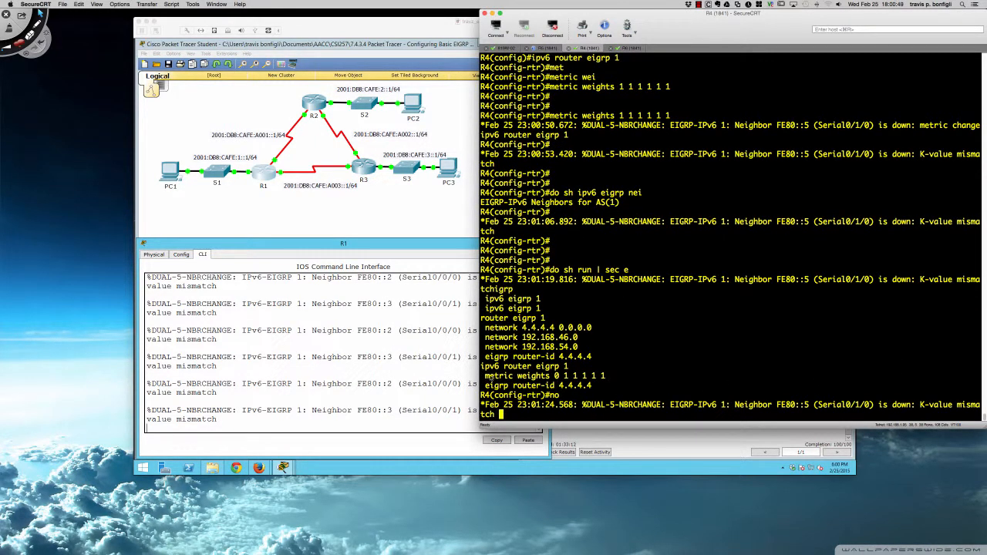
pyautogui.moveTo(487, 377); pyautogui.dragTo(605, 374)
pyautogui.press('super+c')
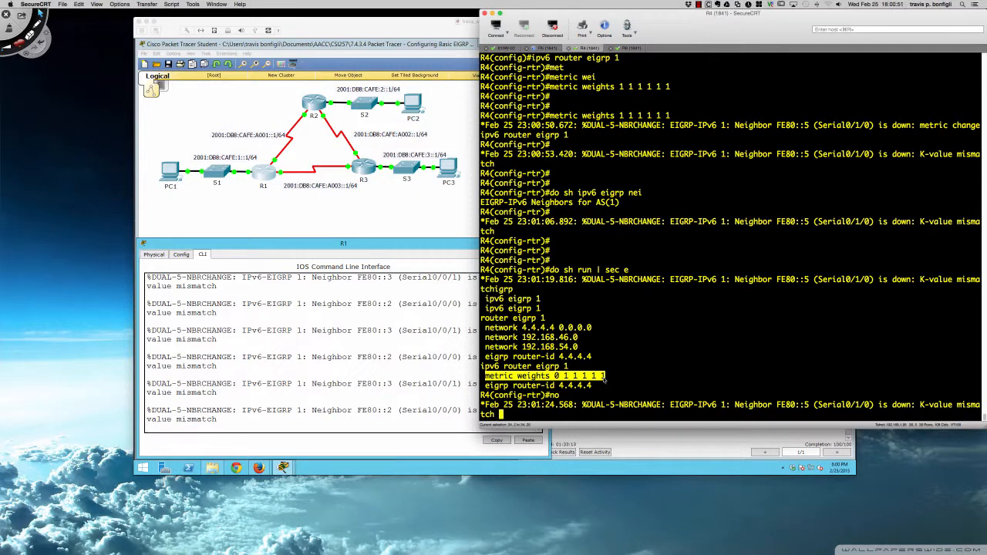
pyautogui.rightClick(605, 376)
pyautogui.click(640, 392)
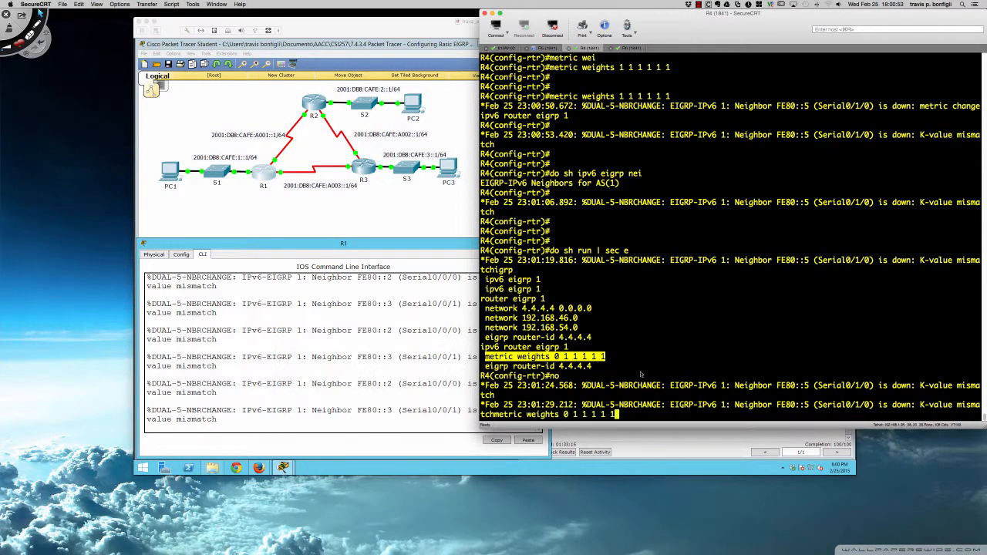
pyautogui.press('Return')
pyautogui.press('Return')
pyautogui.press('Return')
pyautogui.press('Return')
pyautogui.press('Return')
pyautogui.press('Return')
pyautogui.press('Return')
pyautogui.press('Return')
pyautogui.press('Return')
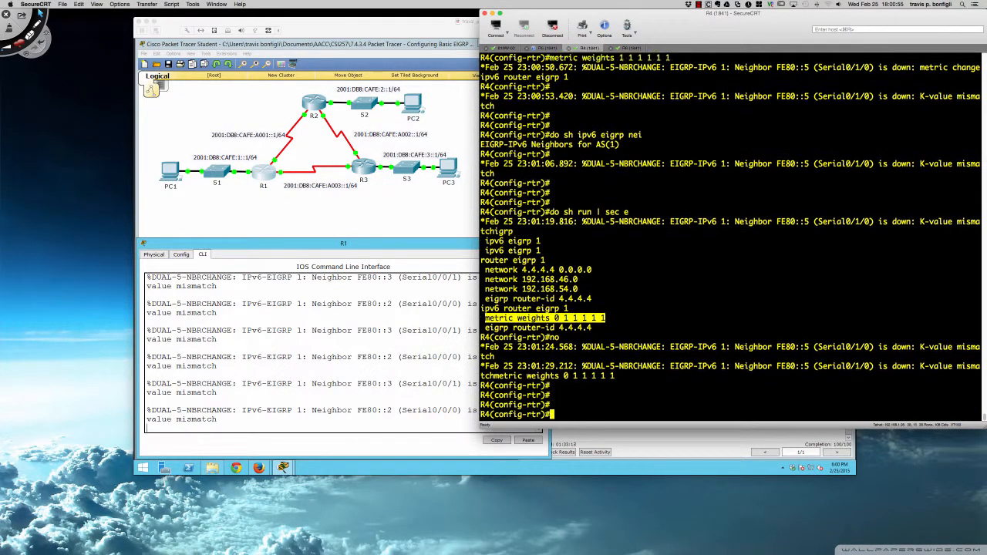
# Check that the metric weights line is gone from R4's configuration with do sh run | sec eigrp
pyautogui.write('do sh run | sec ')
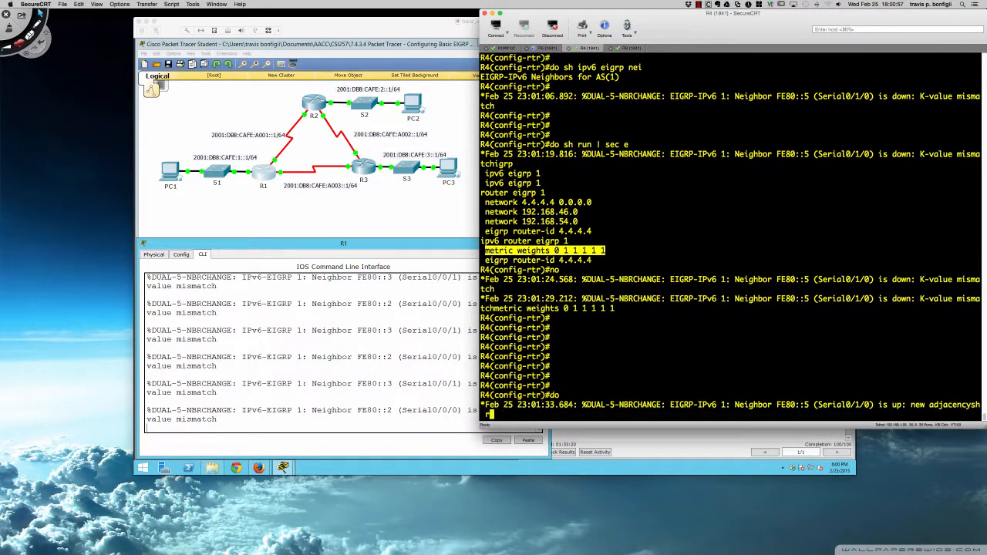
pyautogui.write('eigrp')
pyautogui.press('Return')
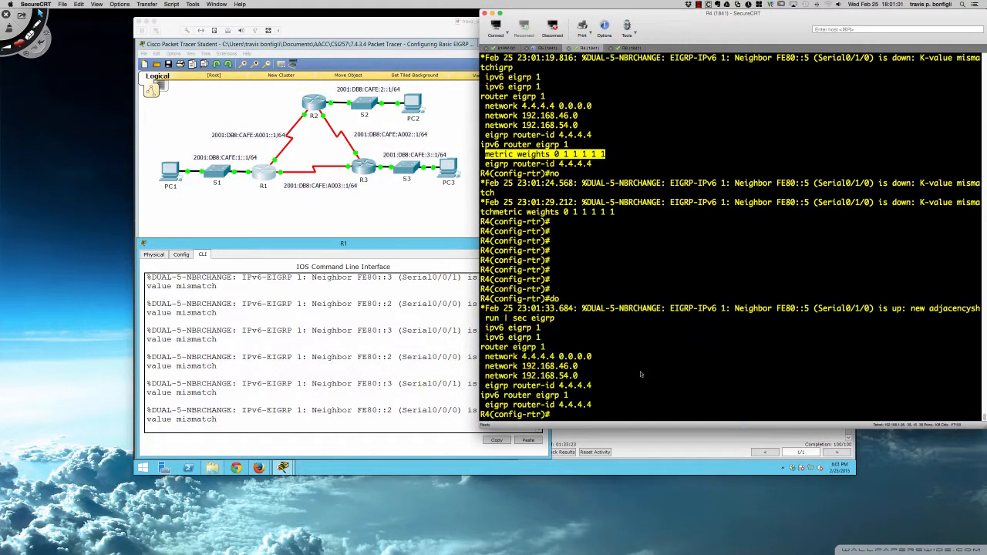
# Examine R4's neighbor adjacency message and list the IPv6 EIGRP neighbors with do sh ipv6 eigrp neigh
pyautogui.moveTo(734, 309); pyautogui.dragTo(925, 308)
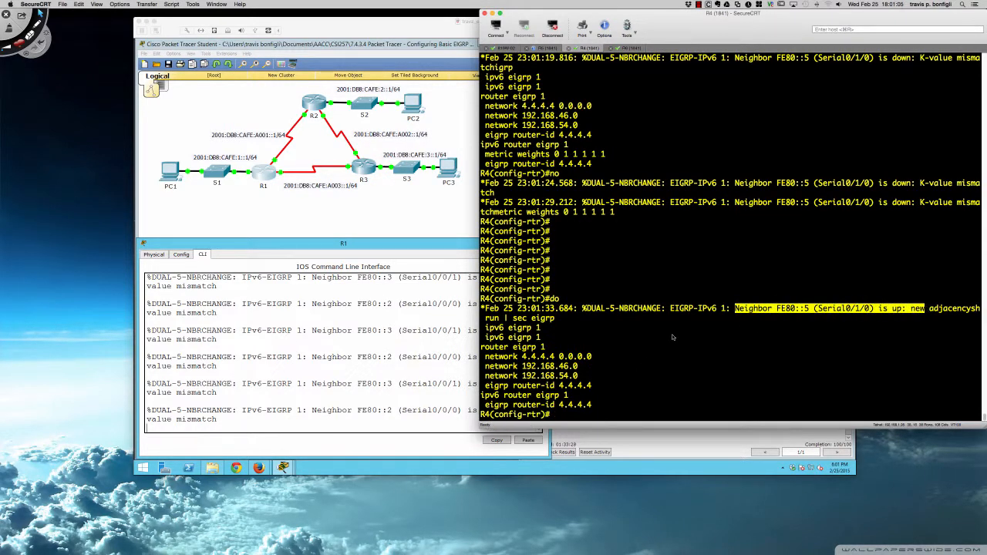
pyautogui.write('do sh ipv6 eigrp neigh')
pyautogui.press('Return')
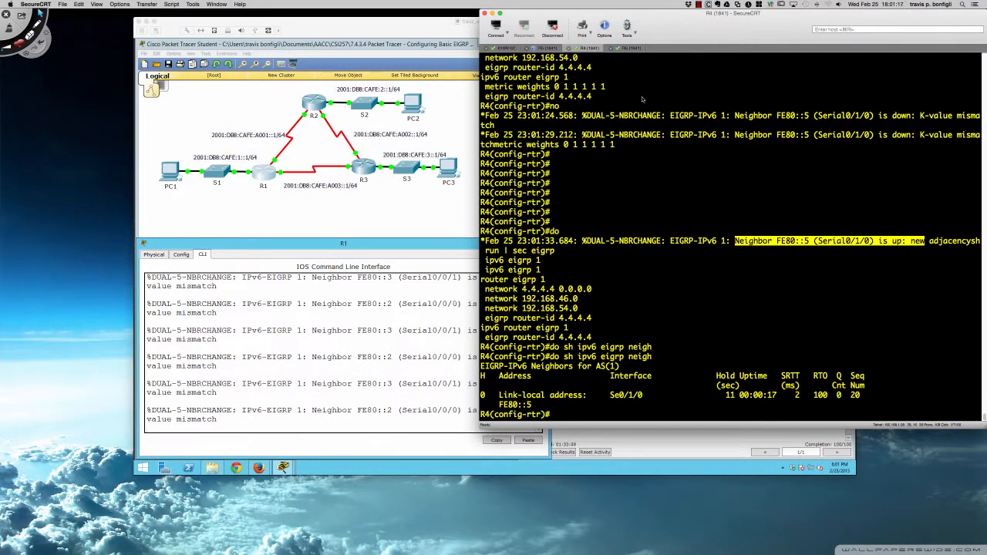
# Switch to the R6 session and list its interfaces with do sh ip int bri
pyautogui.click(631, 48)
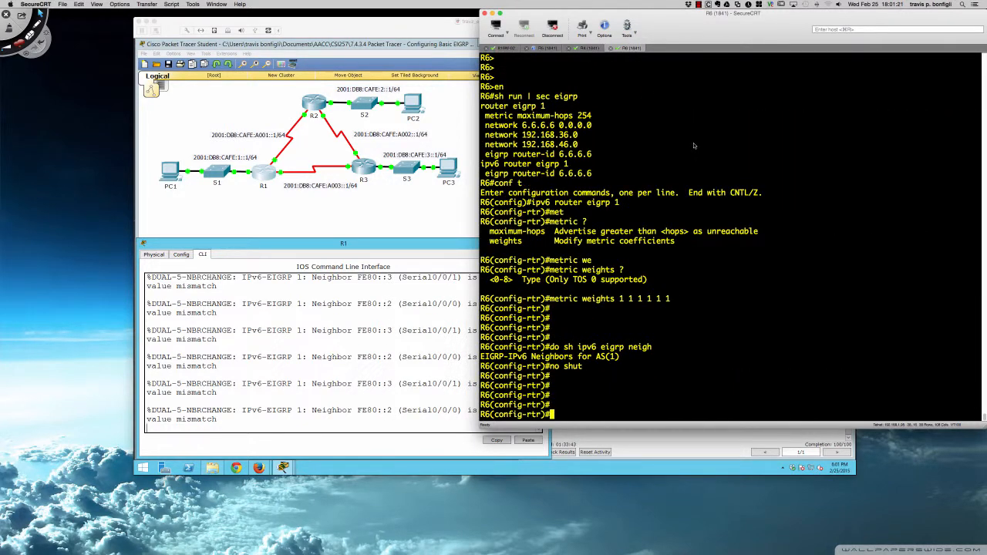
pyautogui.press('Return')
pyautogui.press('Return')
pyautogui.press('Return')
pyautogui.write('do')
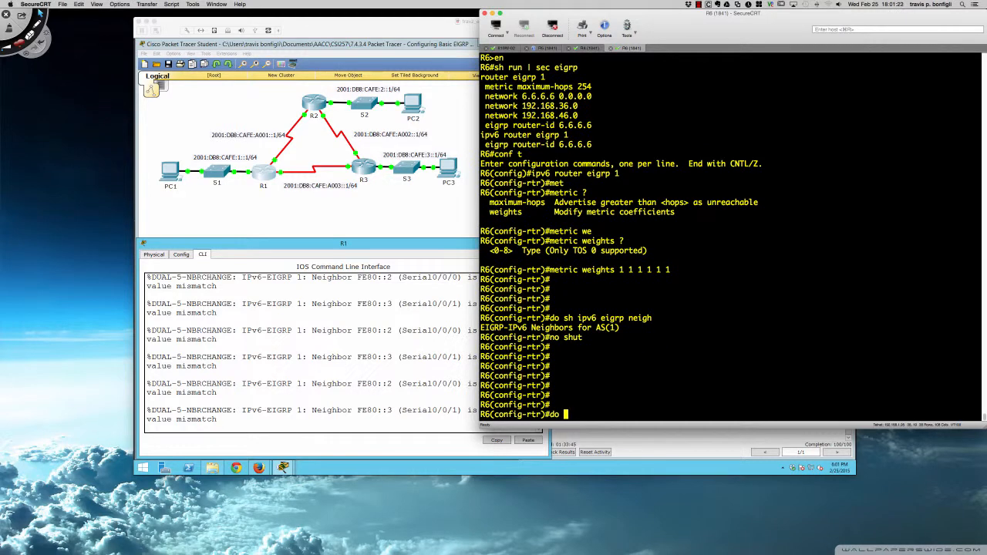
pyautogui.write(' sh ip int bri')
pyautogui.press('Return')
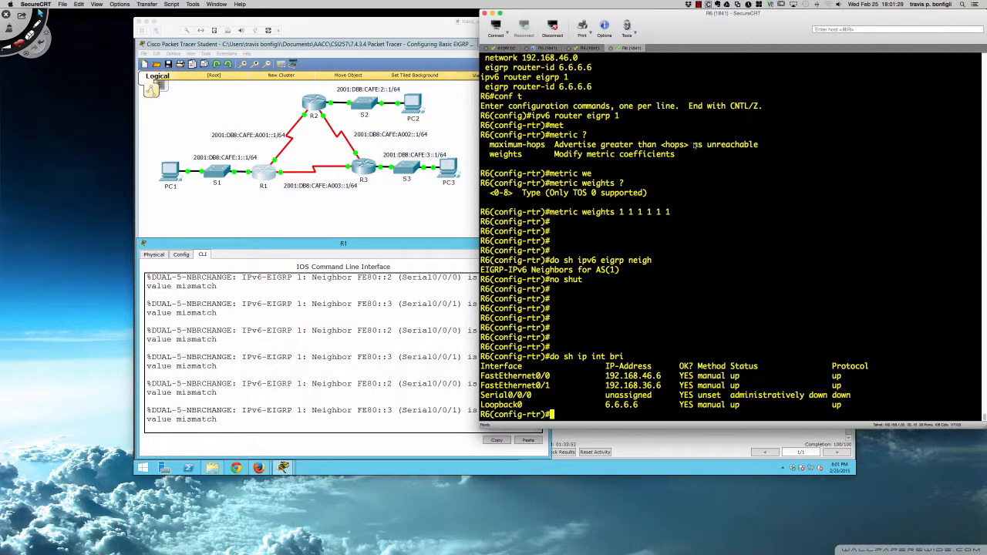
# Display the running configuration of R6's fa0/0 and fa0/1 interfaces with do sh run int
pyautogui.write('do sh run int fa0/0')
pyautogui.press('Return')
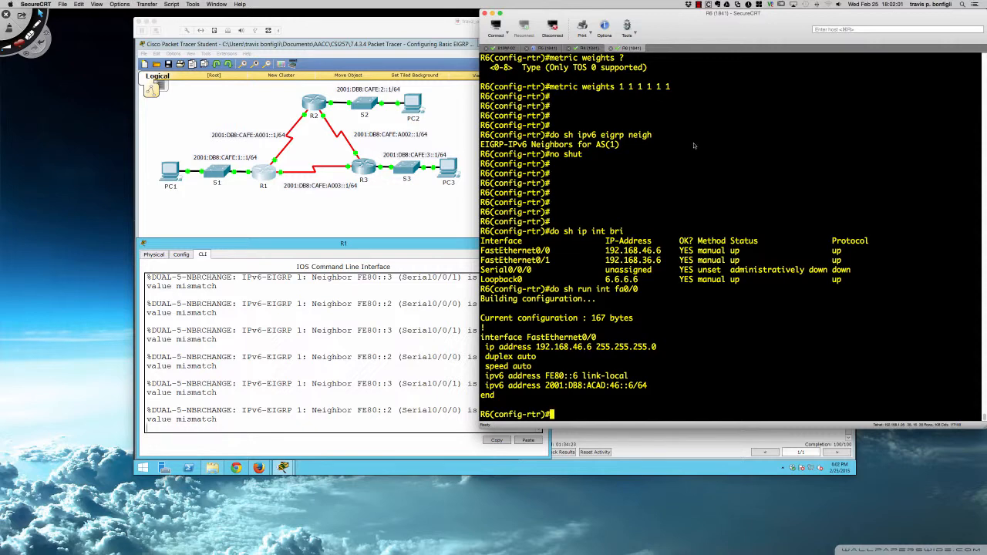
pyautogui.press('Up')
pyautogui.press('BackSpace')
pyautogui.write('1')
pyautogui.press('Return')
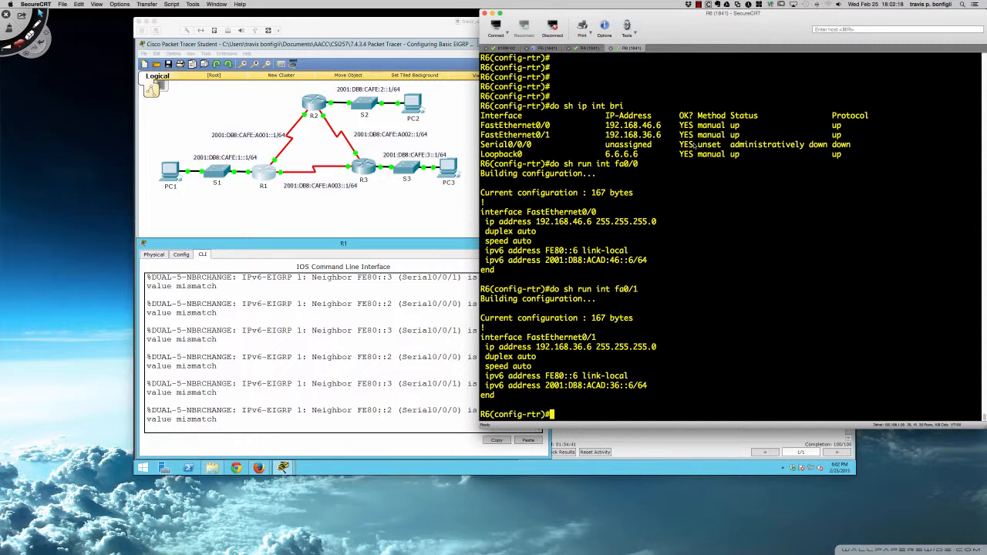
# Enable IPv6 EIGRP on R6's fa0/0 and fa0/1 interfaces with ipv6 eigrp 1
pyautogui.write('int fa0/0')
pyautogui.press('Return')
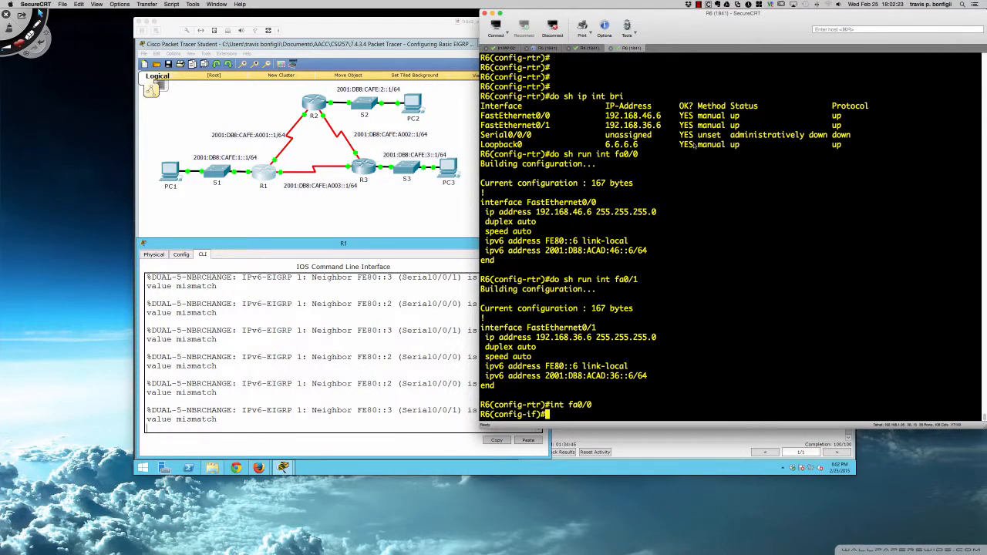
pyautogui.write('ipv6 eigrp 1')
pyautogui.press('Return')
pyautogui.write('int fa0/1')
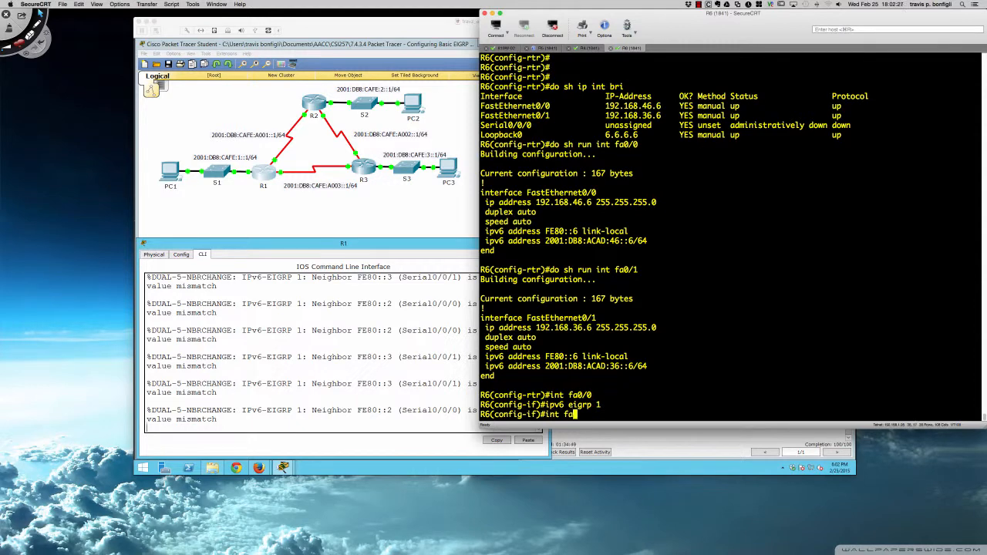
pyautogui.press('Return')
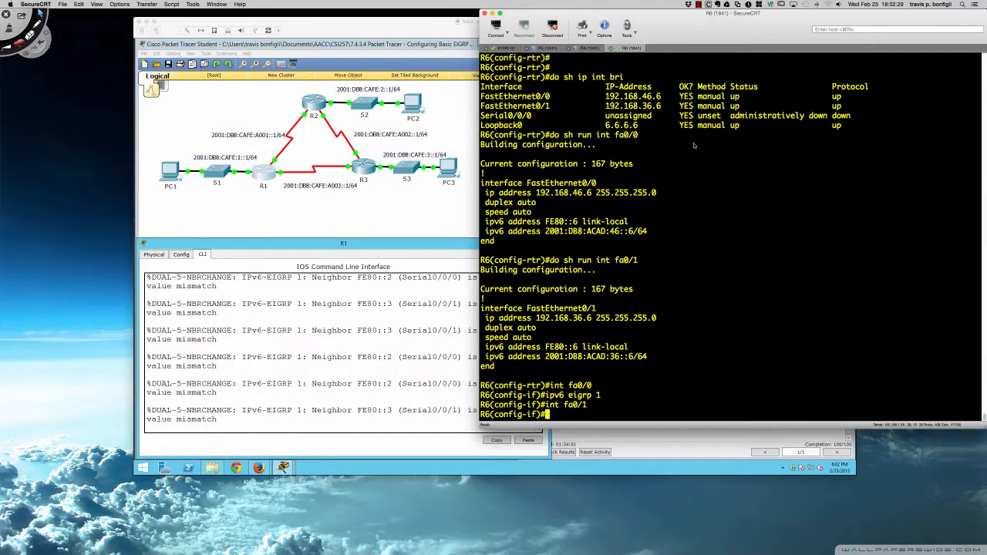
pyautogui.write('ipv6 eigrp 1')
pyautogui.press('Return')
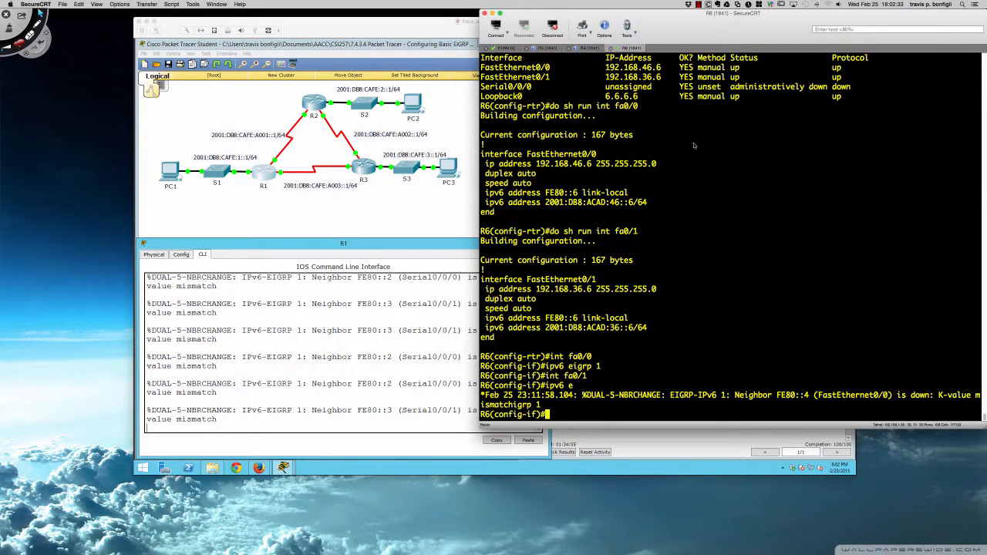
# Exit R6's interface configuration to global configuration mode
pyautogui.press('Return')
pyautogui.press('Return')
pyautogui.press('Return')
pyautogui.press('Return')
pyautogui.press('Return')
pyautogui.press('Return')
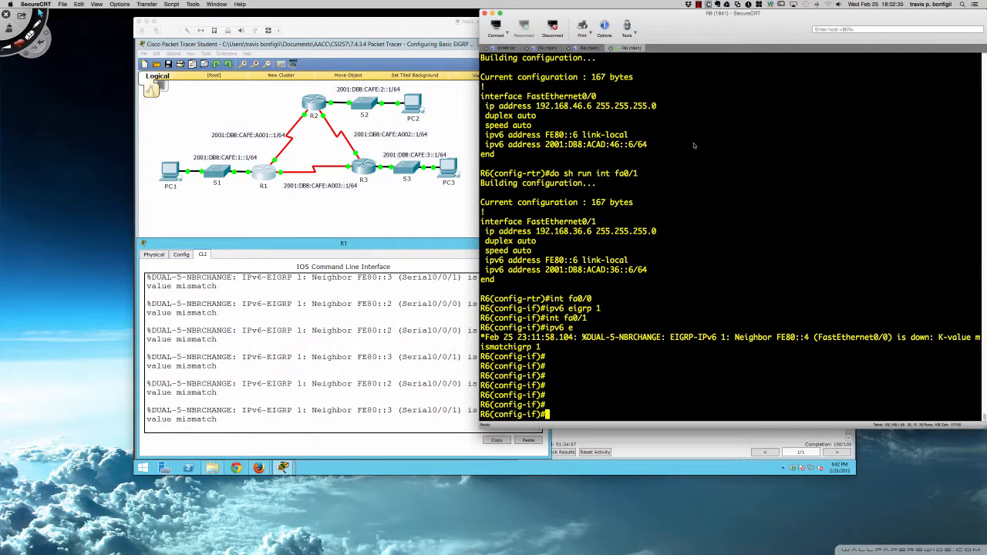
pyautogui.press('Return')
pyautogui.press('Return')
pyautogui.write('e')
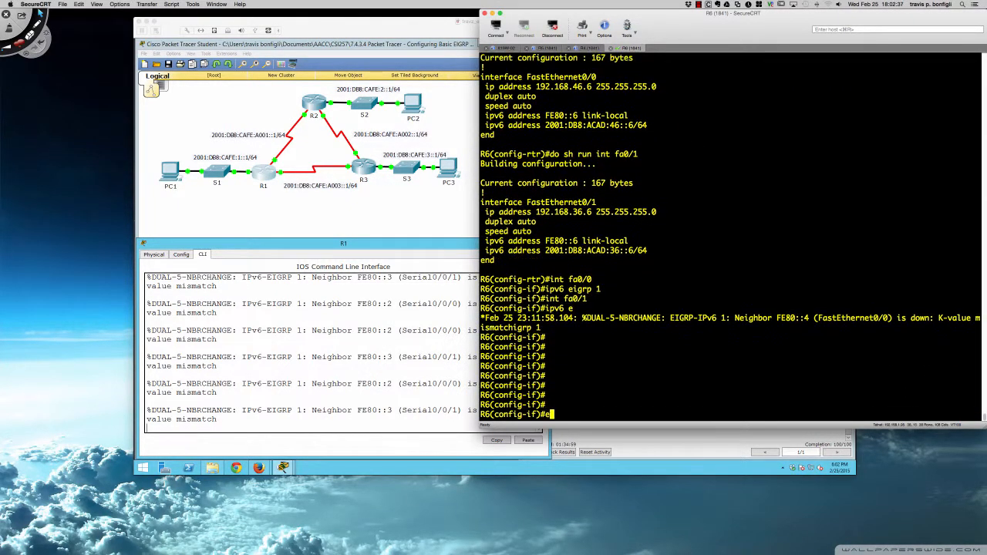
pyautogui.write('xit')
pyautogui.press('Return')
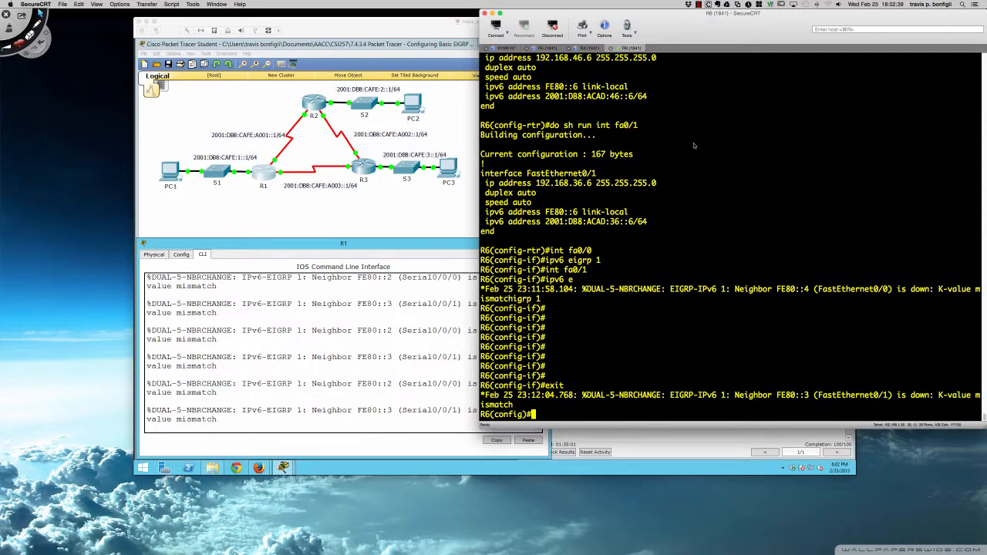
pyautogui.press('Return')
pyautogui.press('Return')
pyautogui.press('Return')
pyautogui.press('Return')
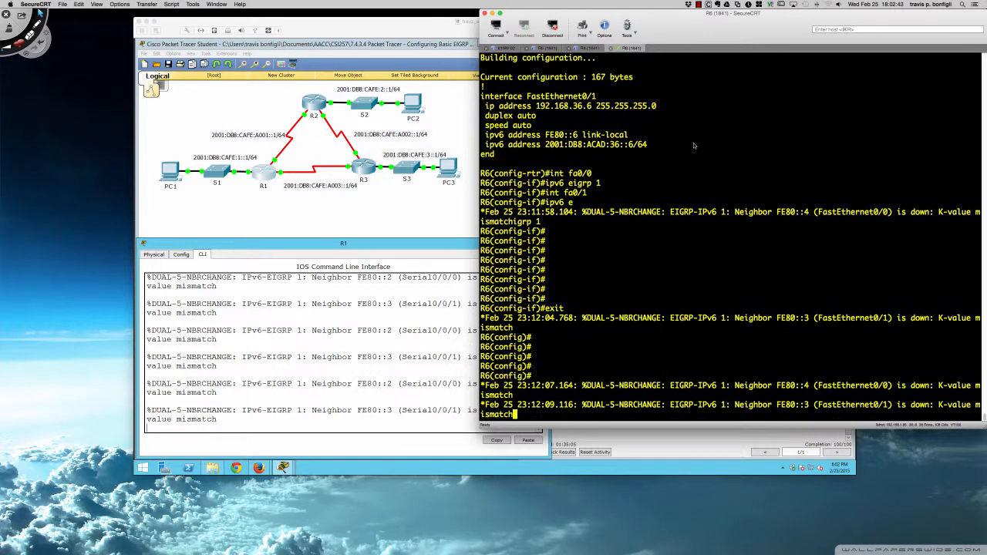
pyautogui.press('Return')
pyautogui.press('Return')
pyautogui.press('Return')
pyautogui.press('Return')
pyautogui.press('Return')
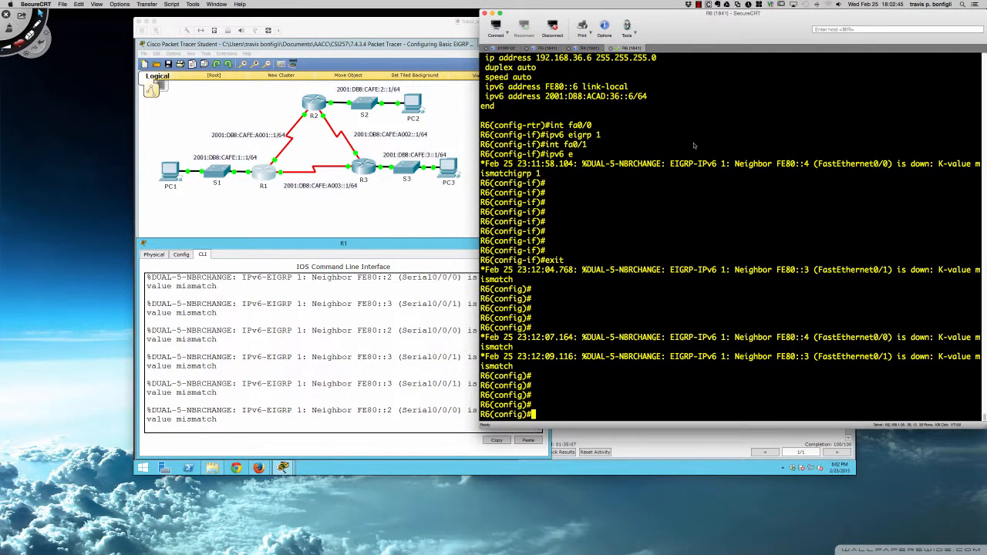
# Display R6's fa0/0 configuration with do sh run int fa0/0 and examine its ipv6 eigrp line
pyautogui.write('do sh run int fa0/0')
pyautogui.press('Return')
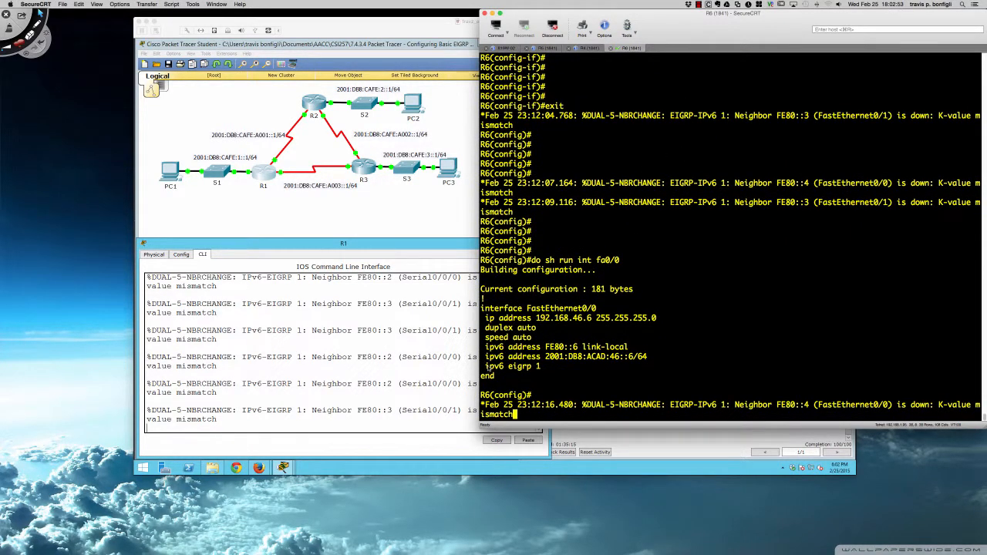
pyautogui.moveTo(485, 367); pyautogui.dragTo(541, 367)
pyautogui.click(714, 363)
# Open R6's IPv6 EIGRP process for configuration with ipv6 router eigrp 1
pyautogui.press('Return')
pyautogui.press('Return')
pyautogui.write('ipv6')
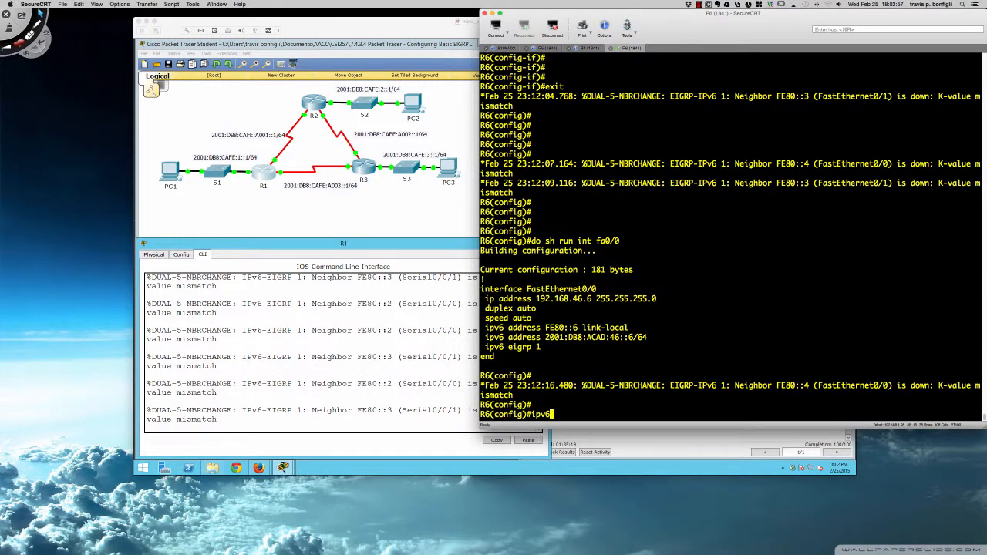
pyautogui.write(' router eigrp 1')
pyautogui.press('Return')
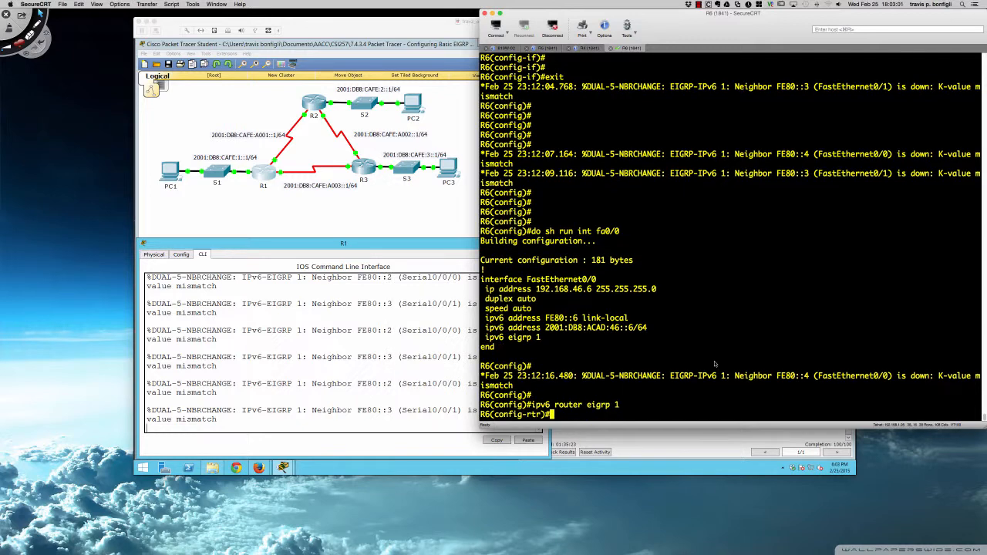
# Display the EIGRP sections of R6's running configuration with do sh run | sec eigr
pyautogui.write('do sh run | sec eigpr')
pyautogui.press('Return')
pyautogui.press('Up')
pyautogui.press('BackSpace')
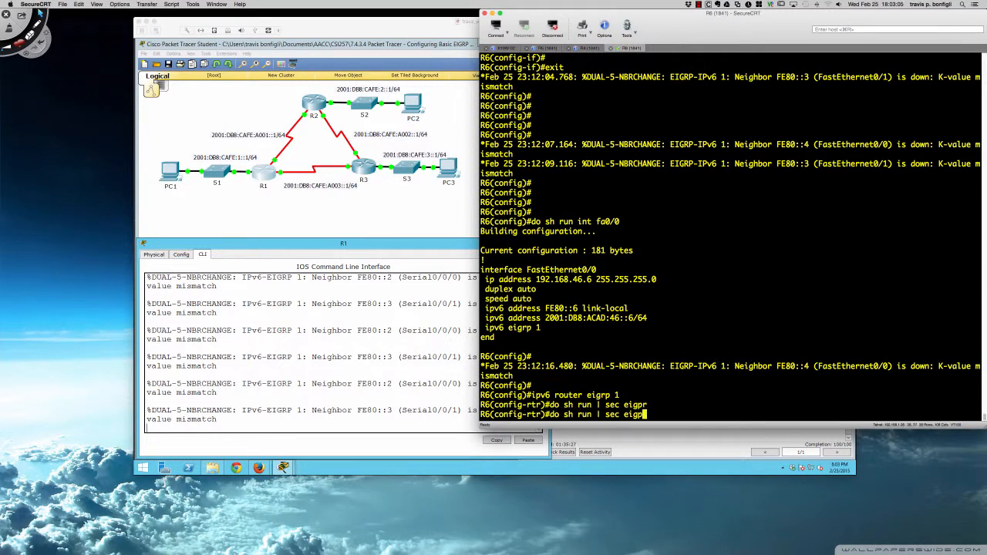
pyautogui.press('BackSpace')
pyautogui.write('r')
pyautogui.press('Return')
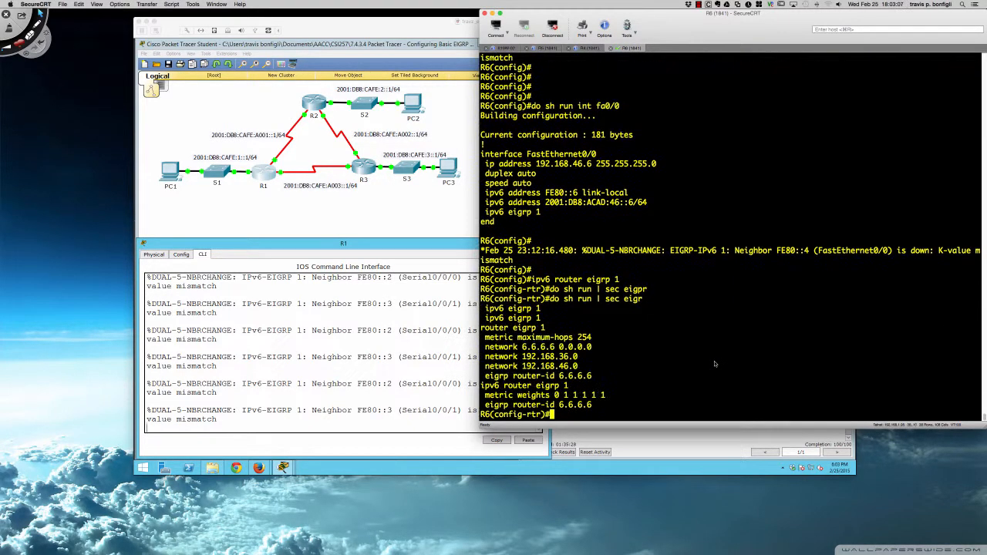
# Remove the metric weights 0 1 1 1 1 1 setting from R6's IPv6 EIGRP process
pyautogui.write('no')
pyautogui.moveTo(485, 396); pyautogui.dragTo(605, 398)
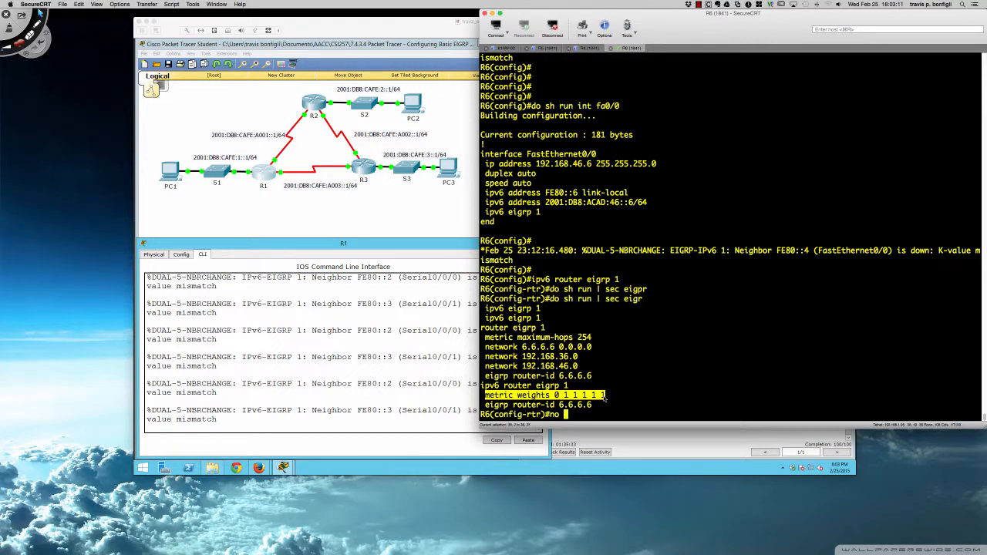
pyautogui.rightClick(604, 396)
pyautogui.click(634, 415)
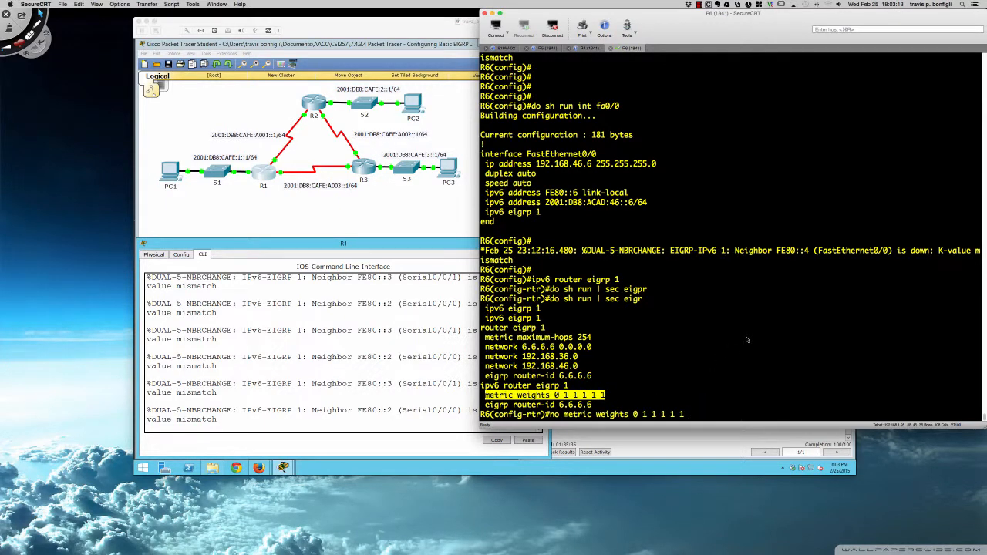
pyautogui.press('Return')
pyautogui.press('Return')
pyautogui.press('Return')
pyautogui.press('Return')
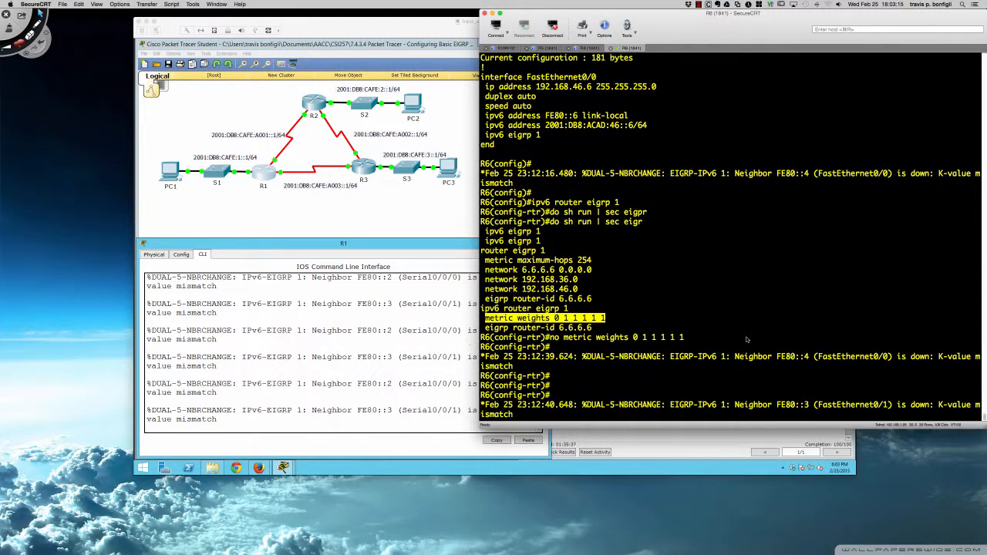
pyautogui.press('Return')
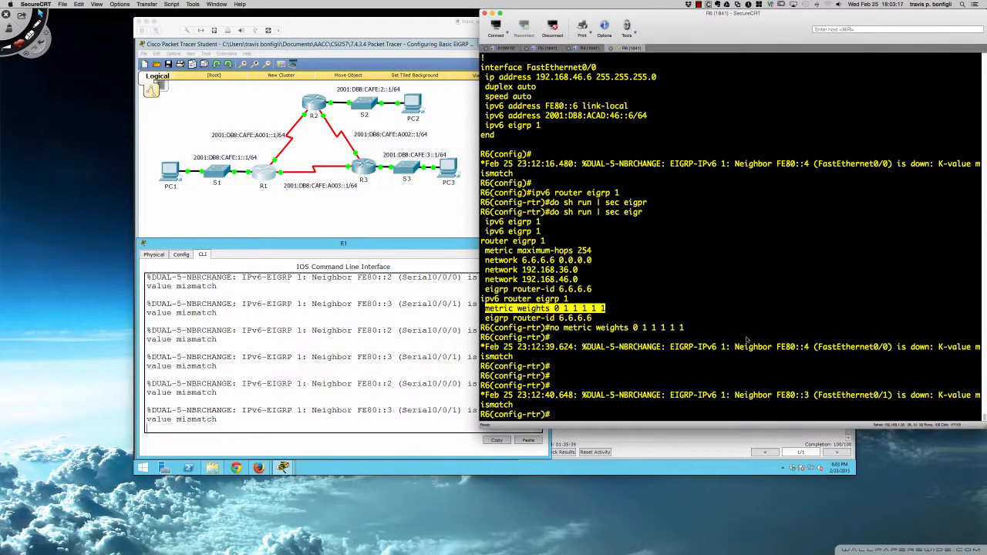
pyautogui.press('Return')
pyautogui.press('Return')
pyautogui.press('Return')
pyautogui.press('Return')
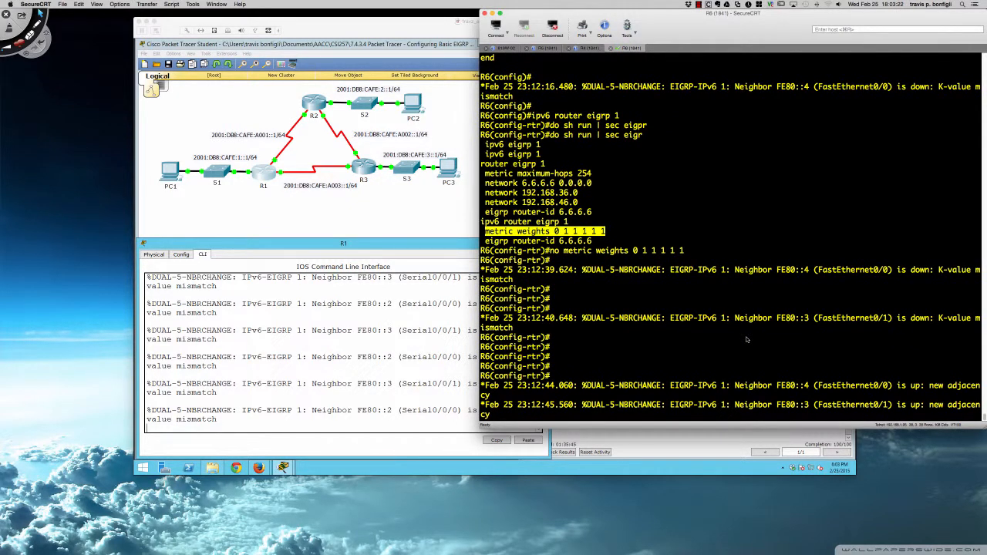
pyautogui.press('Return')
pyautogui.press('Return')
pyautogui.press('Return')
pyautogui.press('Return')
pyautogui.press('Return')
pyautogui.press('Return')
pyautogui.press('Return')
pyautogui.press('Return')
pyautogui.press('Return')
pyautogui.press('Return')
pyautogui.press('Return')
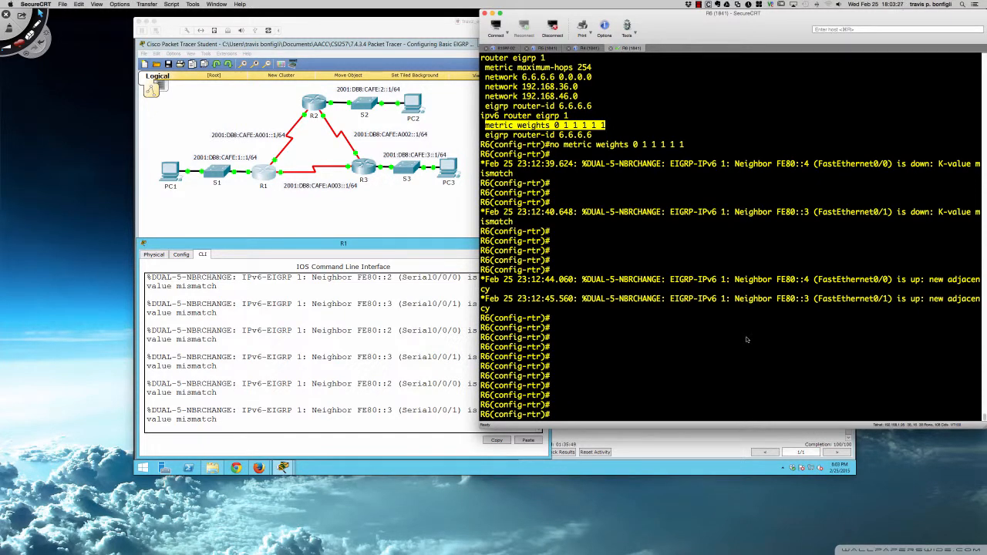
# Display R6's fa0/0 and fa0/1 configurations with do sh run int and examine the ipv6 eigrp line on each interface
pyautogui.write('do sh run int fa0/0')
pyautogui.press('Return')
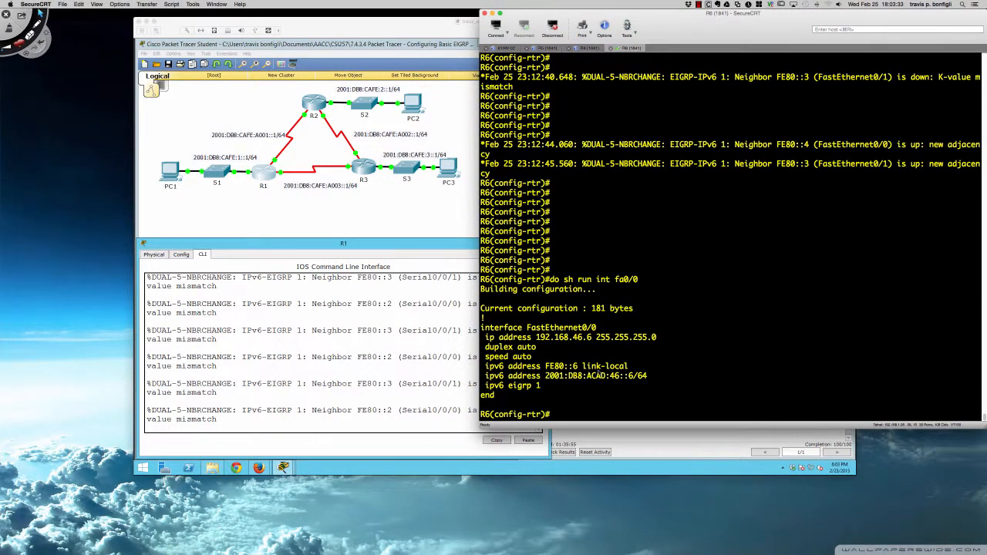
pyautogui.moveTo(541, 386); pyautogui.dragTo(486, 386)
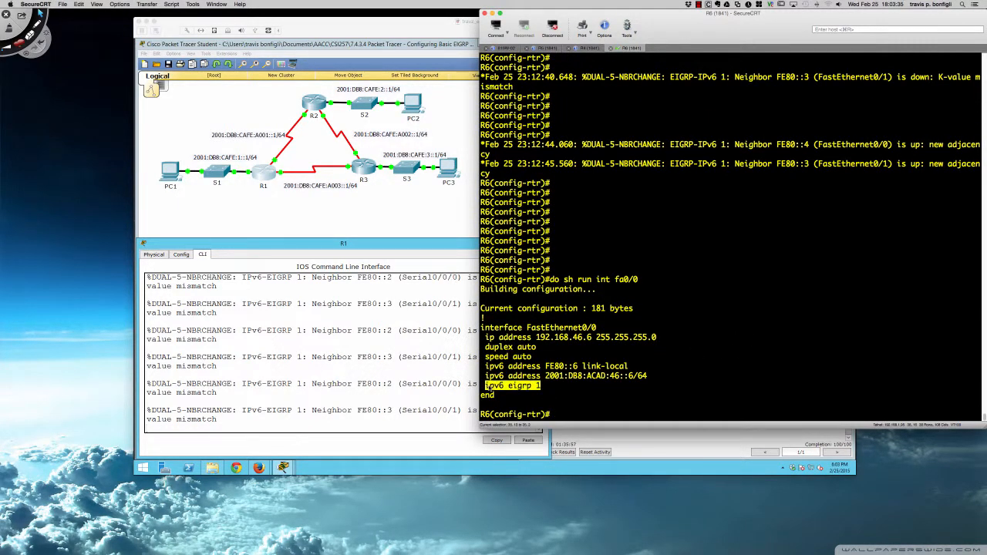
pyautogui.click(486, 385)
pyautogui.press('Up')
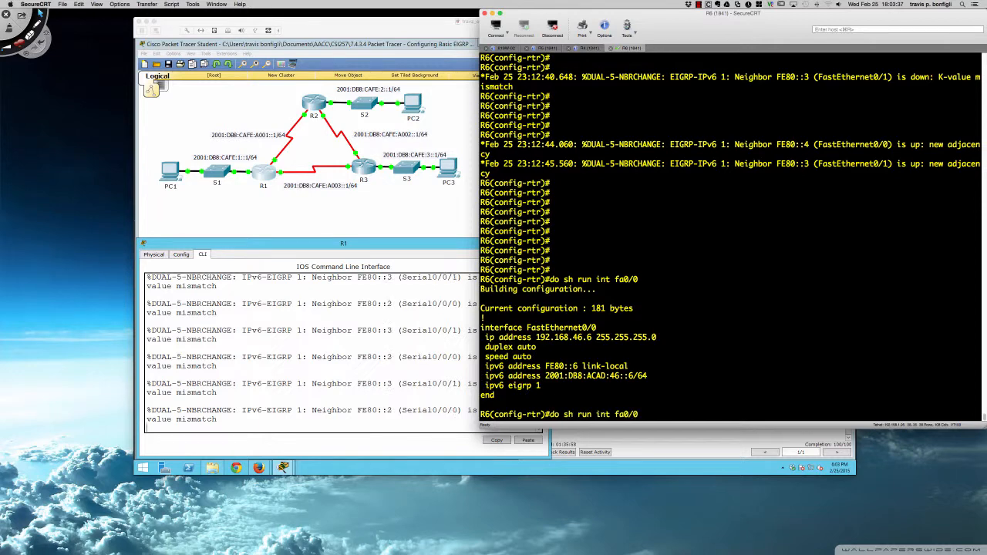
pyautogui.press('BackSpace')
pyautogui.write('1')
pyautogui.press('Return')
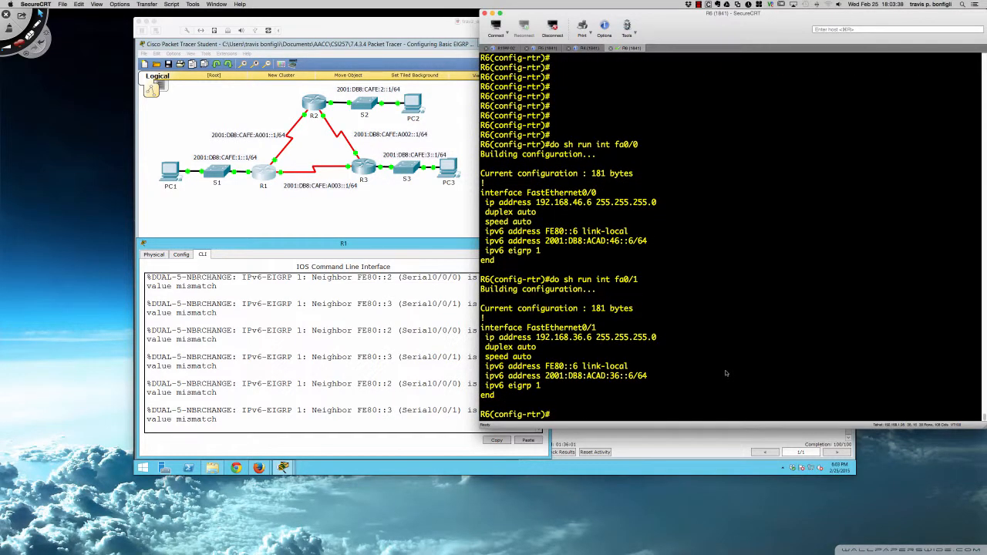
pyautogui.press('Return')
pyautogui.press('Return')
pyautogui.press('Return')
# Exit to R6's global configuration mode and remove the IPv6 EIGRP process with no ipv6 router eigrp 1
pyautogui.write('e')
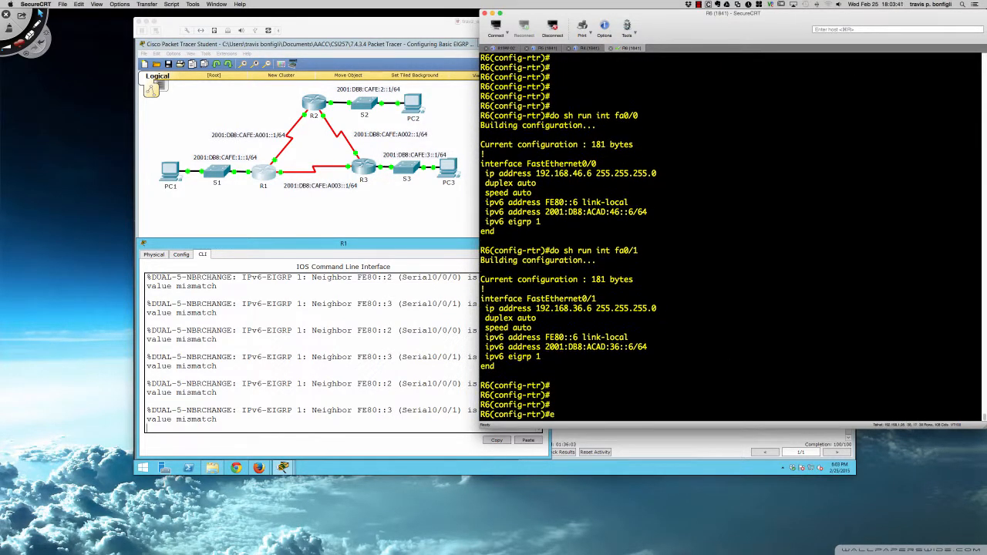
pyautogui.write('xit')
pyautogui.press('Return')
pyautogui.write('no')
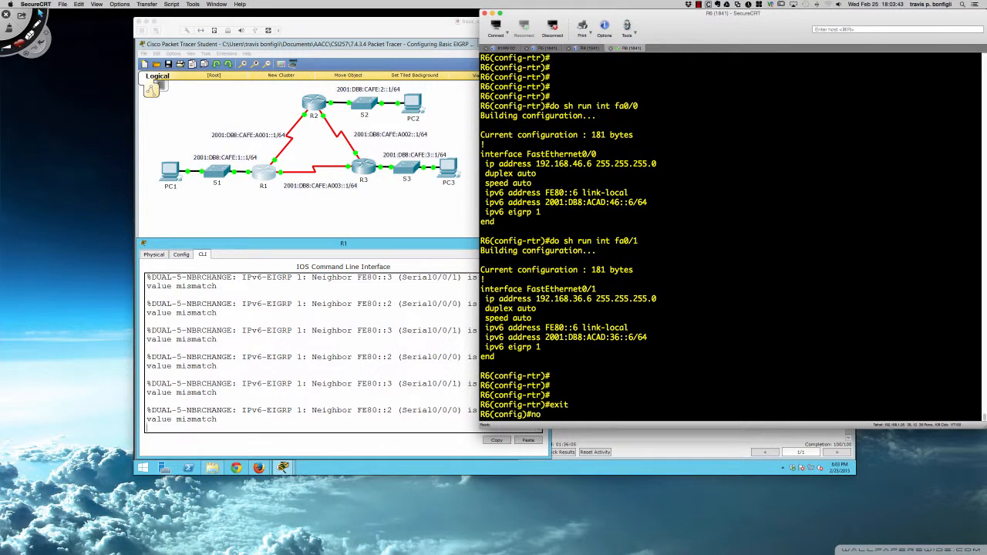
pyautogui.write(' ipv6 router eigrp 1')
pyautogui.press('Return')
pyautogui.press('Return')
pyautogui.press('Return')
pyautogui.press('Return')
pyautogui.press('Return')
pyautogui.press('Return')
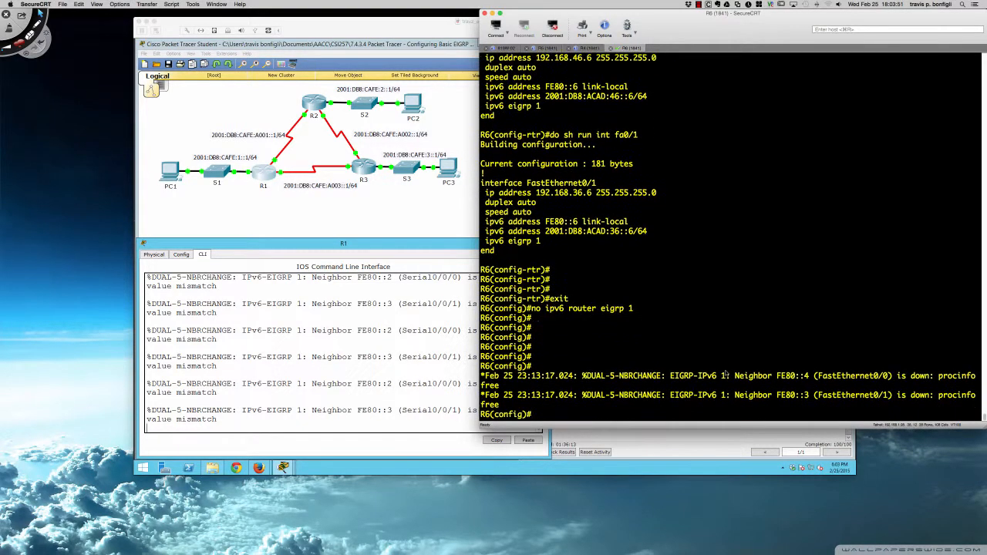
pyautogui.press('Return')
pyautogui.press('Return')
pyautogui.press('Return')
pyautogui.press('Return')
pyautogui.press('Return')
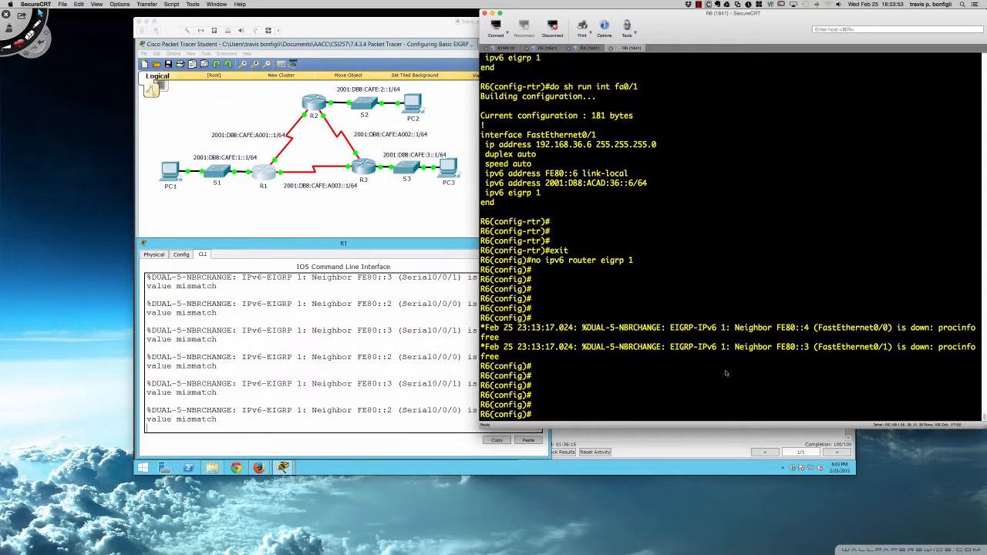
# Display the fa0/0 and fa0/1 configurations on R6 again to check both interfaces for ipv6 eigrp lines
pyautogui.press('Up')
pyautogui.press('Up')
pyautogui.press('BackSpace')
pyautogui.write('0')
pyautogui.press('Return')
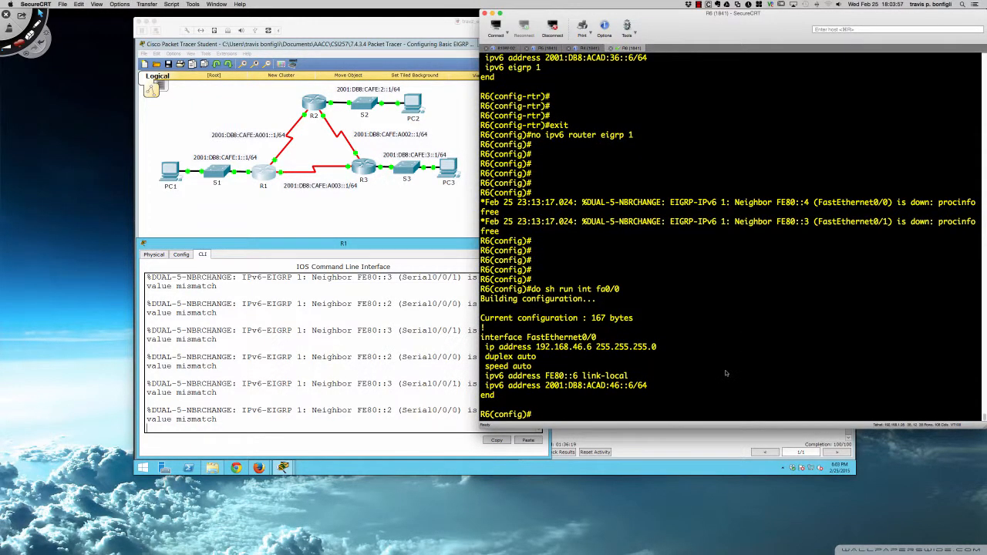
pyautogui.press('Up')
pyautogui.press('BackSpace')
pyautogui.write('1')
pyautogui.press('Return')
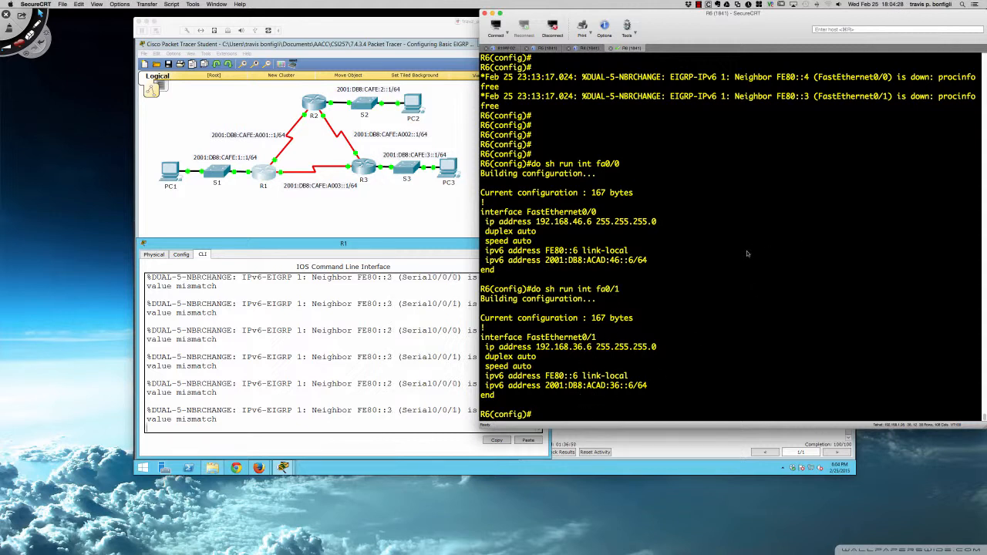
pyautogui.click(549, 471)
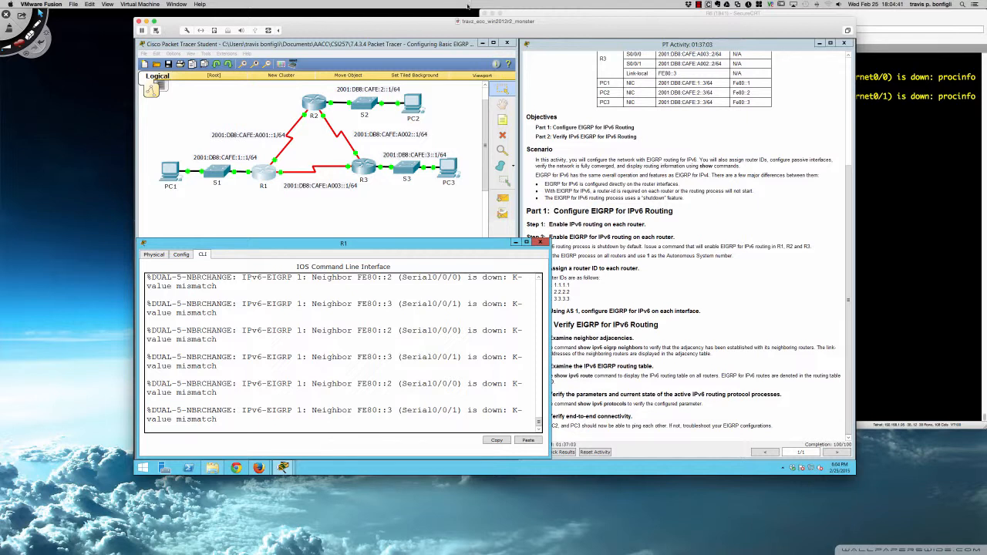
pyautogui.click(697, 5)
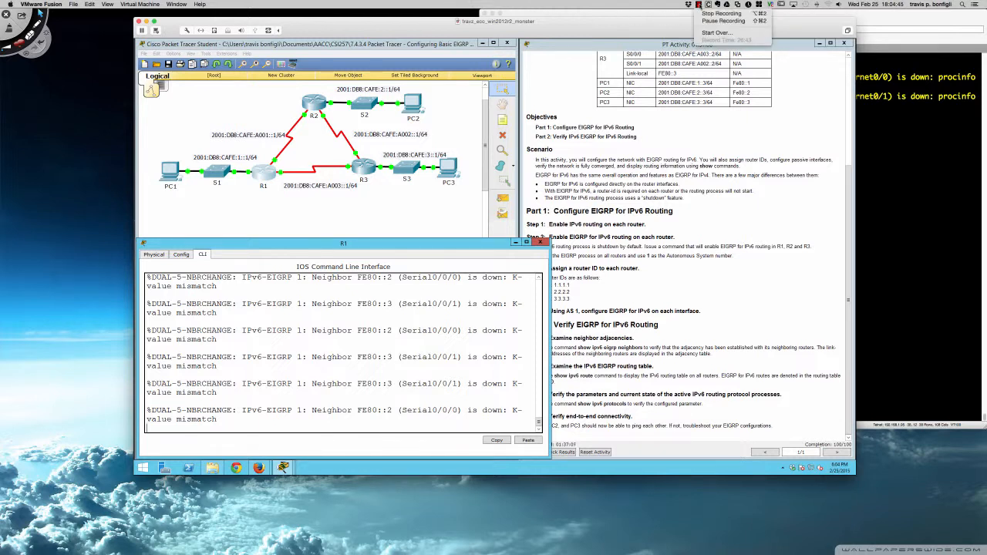